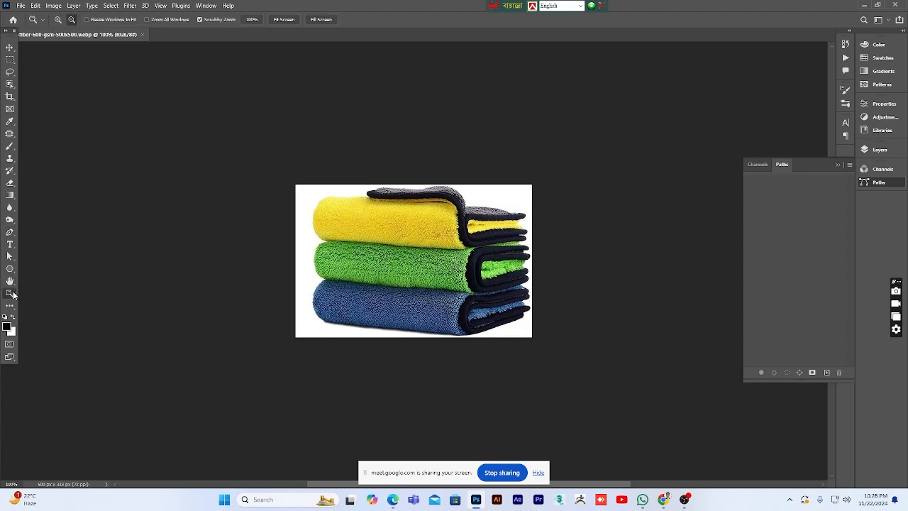
Activate the Pen tool in Path mode and check its path display options, keeping the list of paths open
left_click(380, 286)
scroll(541, 298, "up", 3)
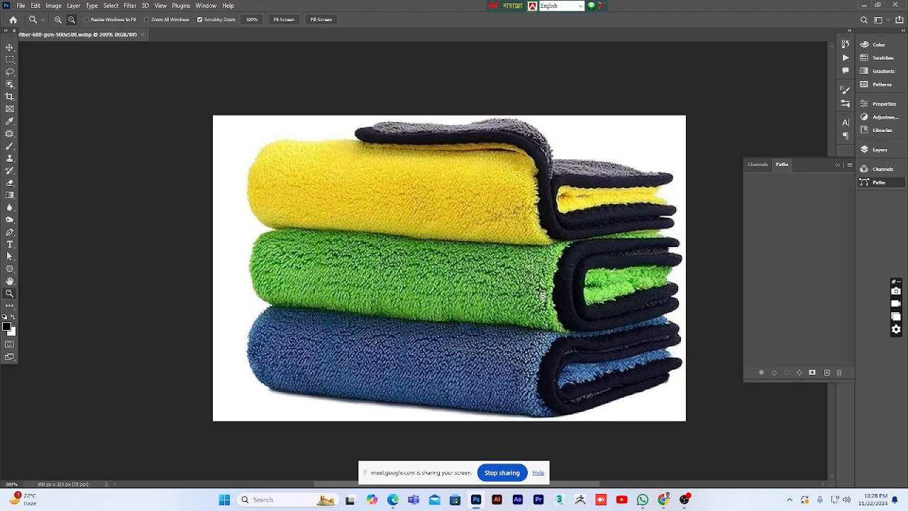
scroll(541, 298, "down", 2)
left_click(878, 183)
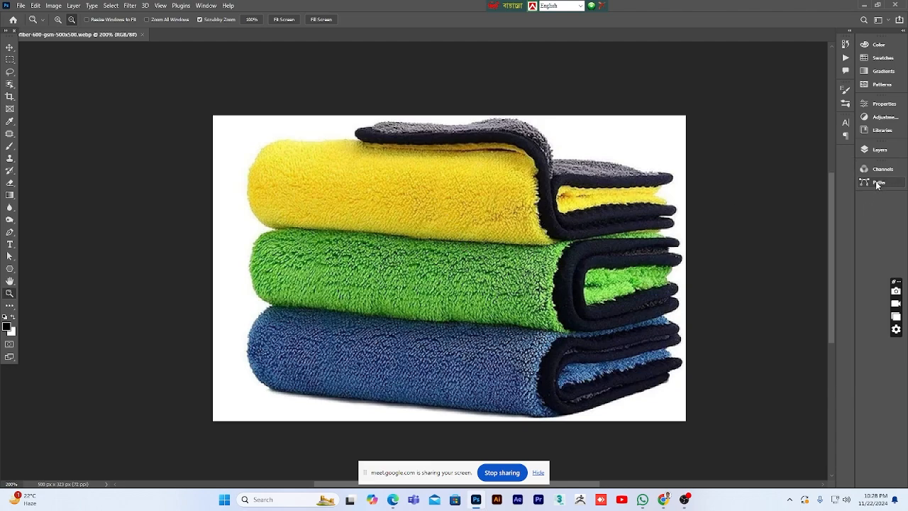
left_click(877, 183)
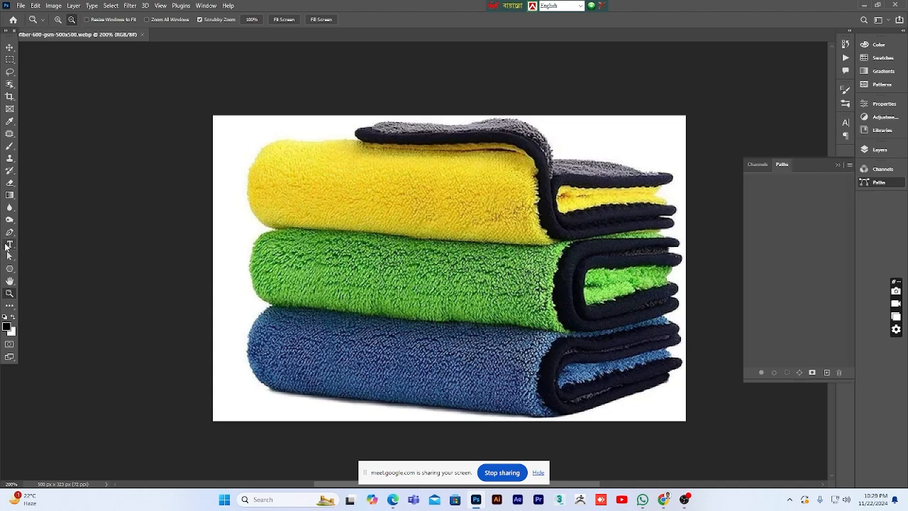
left_click(10, 232)
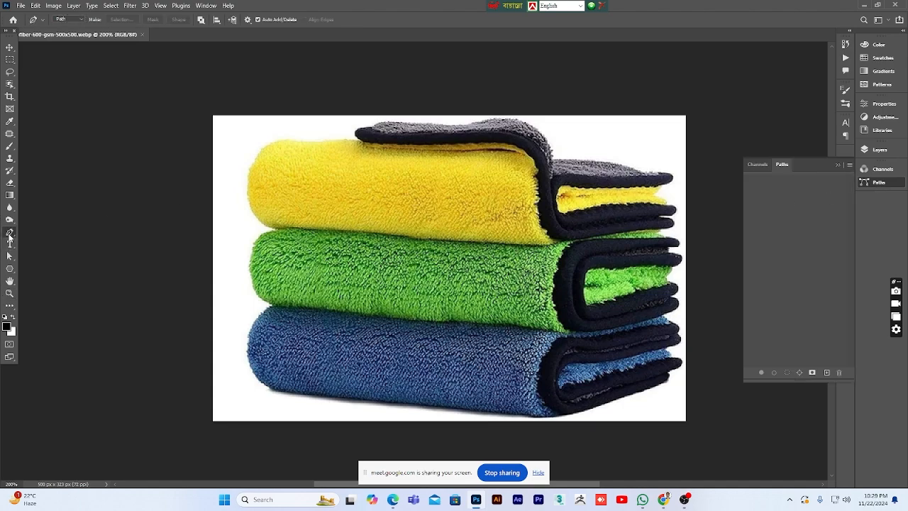
left_click(78, 19)
left_click(249, 22)
left_click(249, 20)
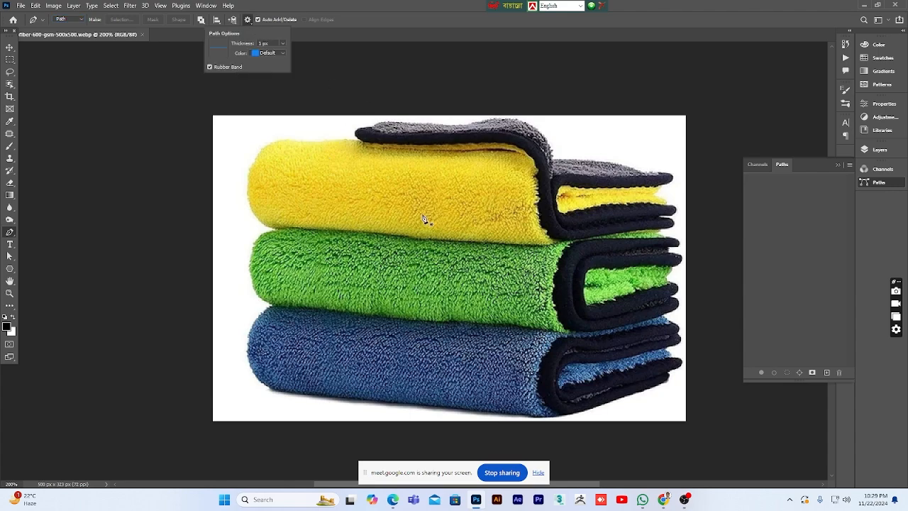
left_click(7, 233)
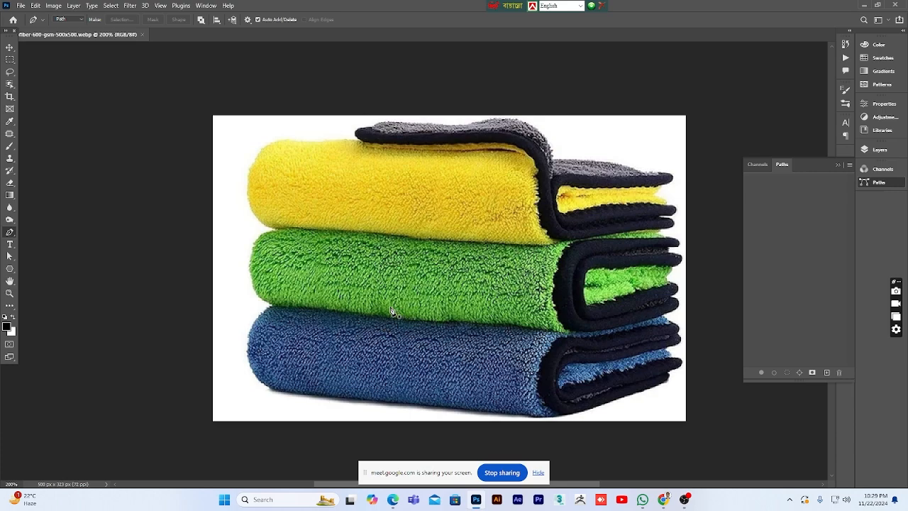
Start a pen path at the yellow towel's lower-left corner and trace its rounded left end up to the top edge
scroll(381, 320, "up", 2)
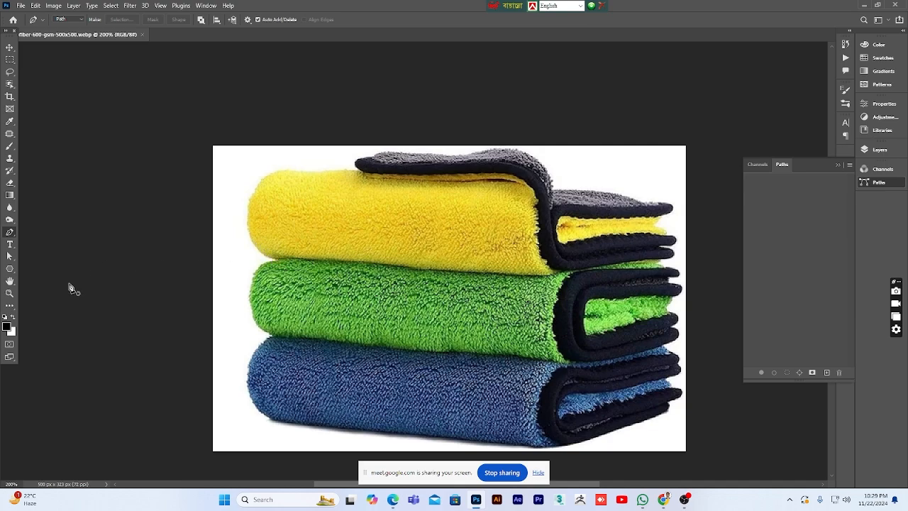
left_click(9, 293)
left_click(312, 279)
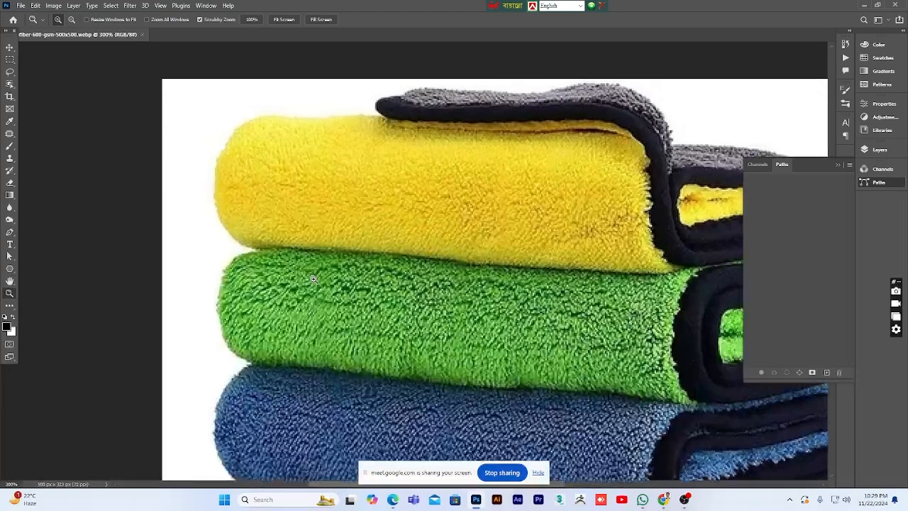
left_click(9, 232)
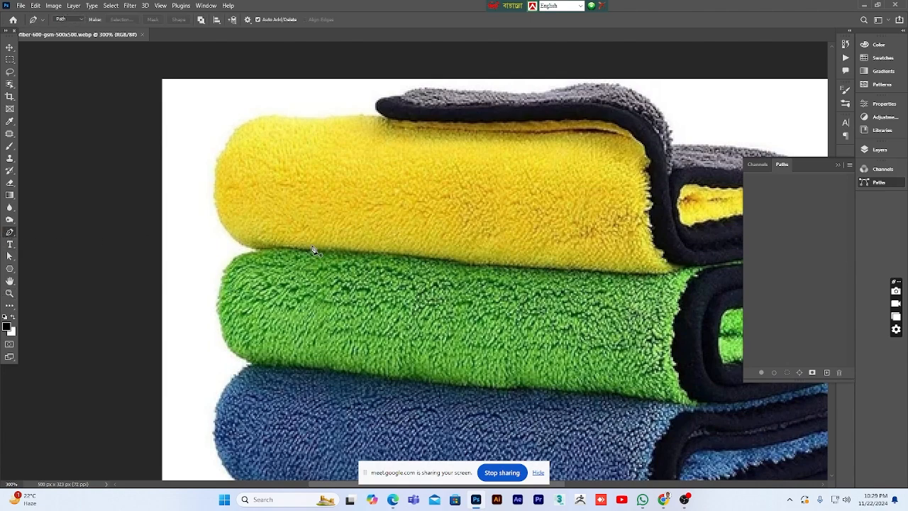
left_click(247, 247)
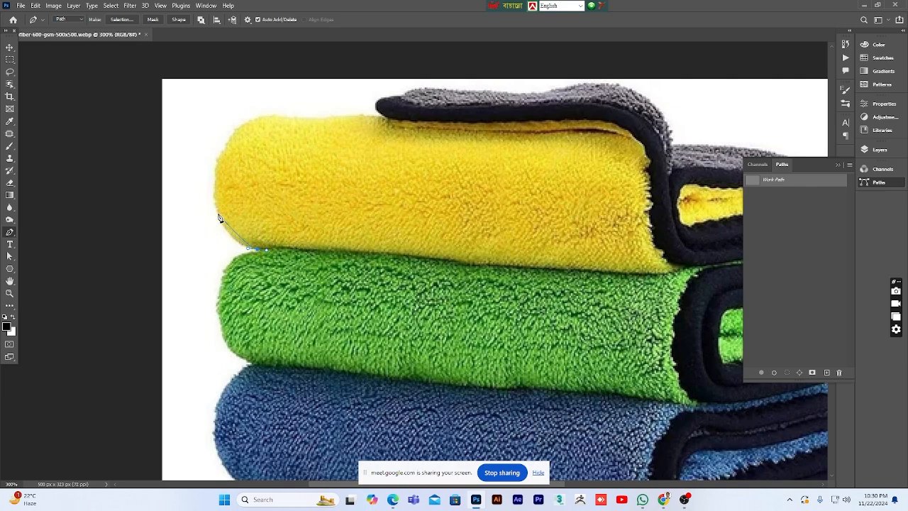
left_click_drag(217, 206, 211, 189)
left_click_drag(231, 139, 247, 120)
left_click_drag(270, 115, 281, 120)
Continue the path along the yellow towel's top and over the folded grey flap to its right shoulder
left_click_drag(383, 117, 563, 87)
left_click_drag(637, 91, 665, 108)
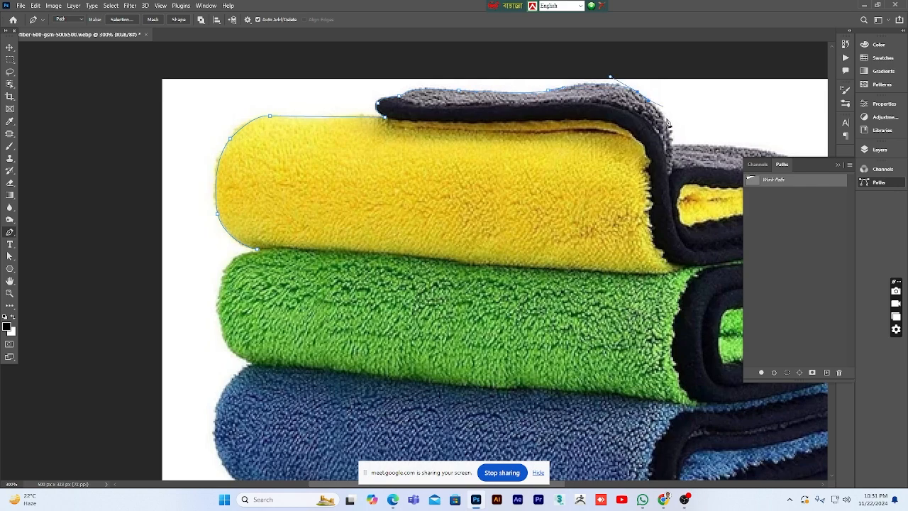
mouse_move(671, 145)
left_mouse_down()
mouse_move(671, 171)
mouse_move(672, 148)
left_mouse_up()
Trace the grey layer's top edge, its black tip and the yellow opening on the top towel's right side
left_click_drag(609, 270, 383, 284)
left_click_drag(564, 171, 596, 183)
left_click(622, 183)
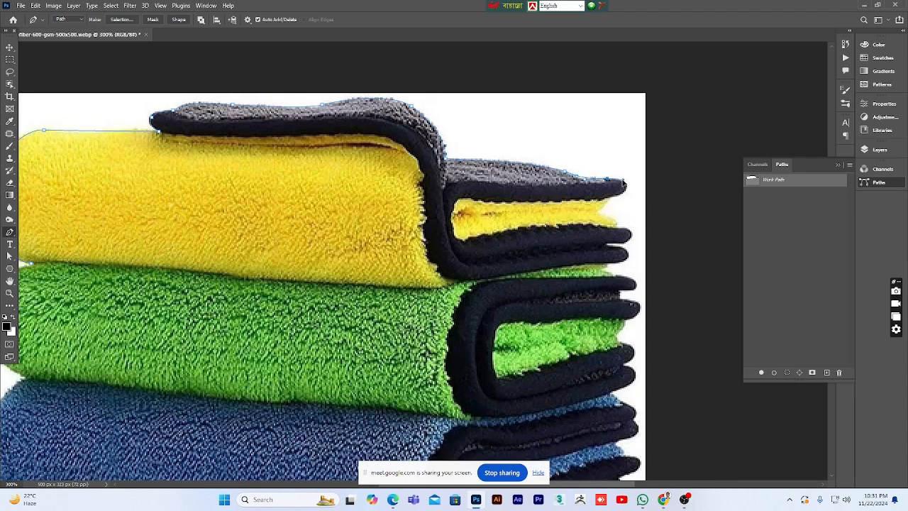
left_click_drag(613, 197, 608, 197)
left_click(596, 213)
left_click_drag(618, 228, 616, 235)
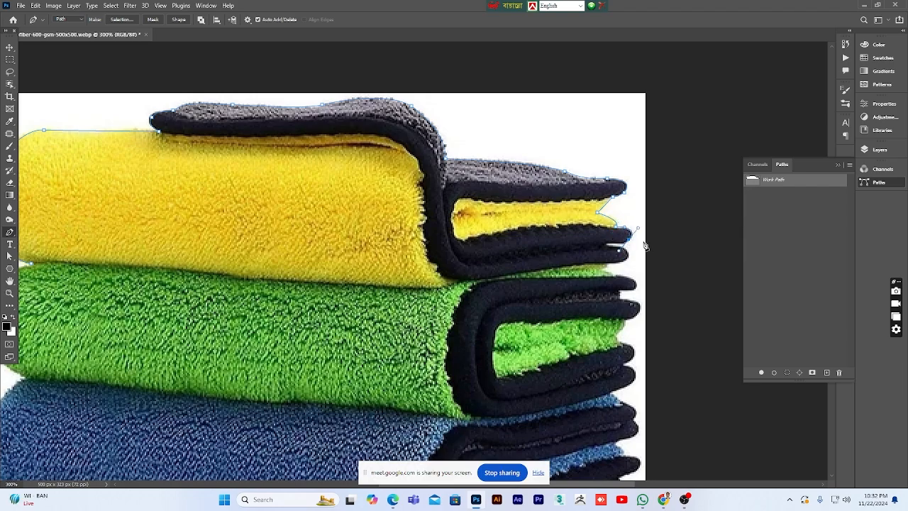
Trace around the two lower black-trimmed edges of the yellow towel at closer magnification, ending at the green towel
key("z")
left_click(620, 248)
left_click(640, 248, "alt")
key("p")
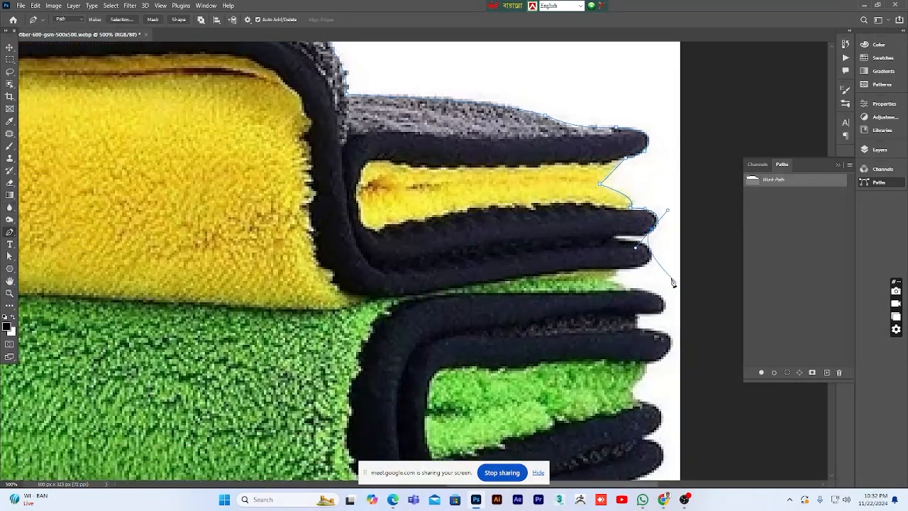
left_click(614, 236)
left_click(649, 251)
left_click(621, 268)
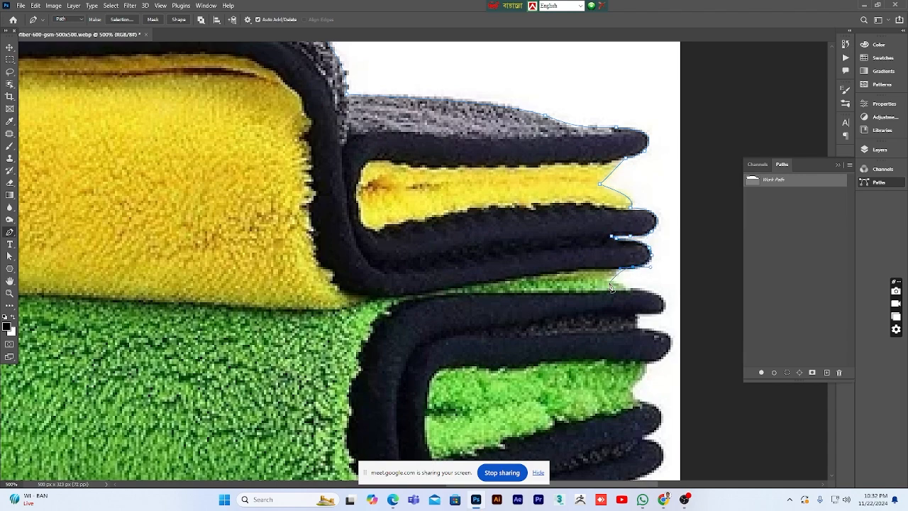
Trace the green towel's right side around its black-trimmed tips and the green opening between them
left_click_drag(658, 295, 668, 355)
scroll(667, 352, "down", 2)
left_click_drag(647, 278, 642, 325)
scroll(652, 324, "down", 2)
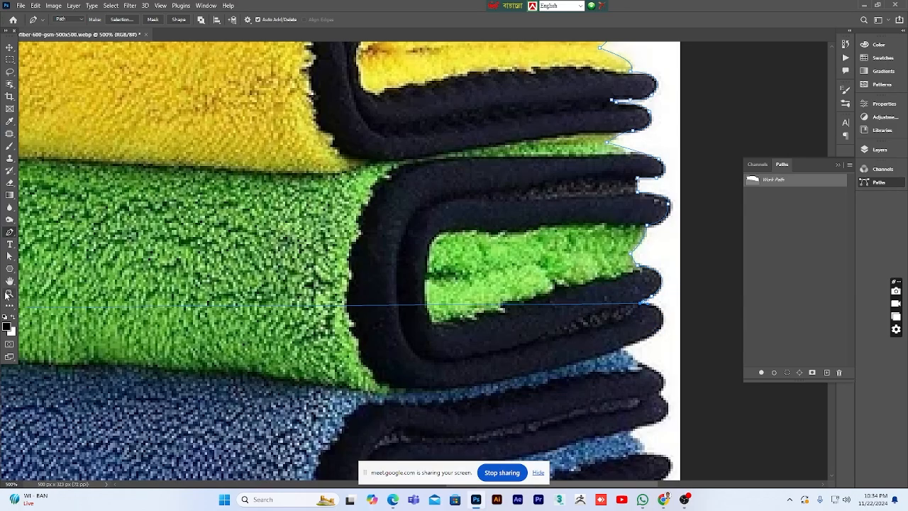
scroll(647, 306, "up", 2)
left_click_drag(653, 328, 652, 354)
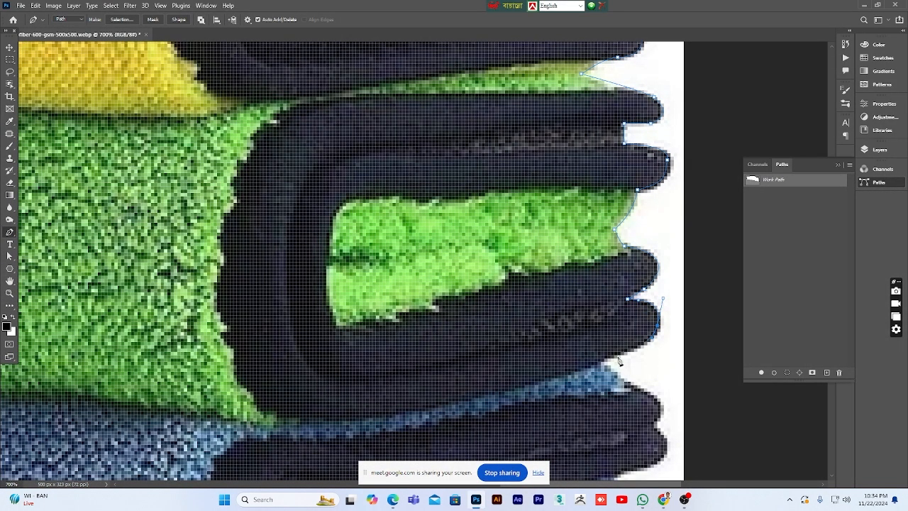
Carry the path from the green towel onto the blue towel's upper black edges, undoing and redrawing the misplaced curve
left_click_drag(598, 362, 614, 372)
scroll(614, 373, "down", 2)
left_click_drag(654, 333, 625, 360)
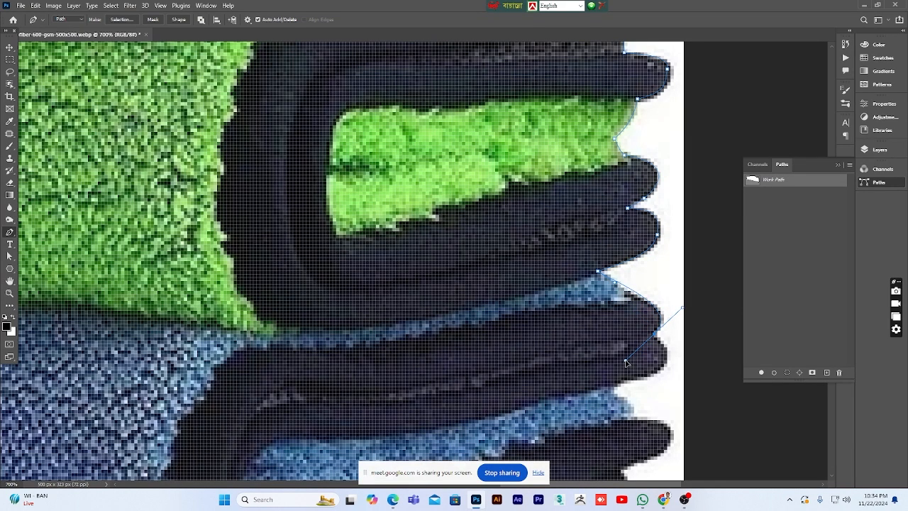
key("ctrl+z")
left_click_drag(598, 271, 590, 273)
left_click_drag(657, 307, 686, 327)
scroll(639, 327, "down", 2)
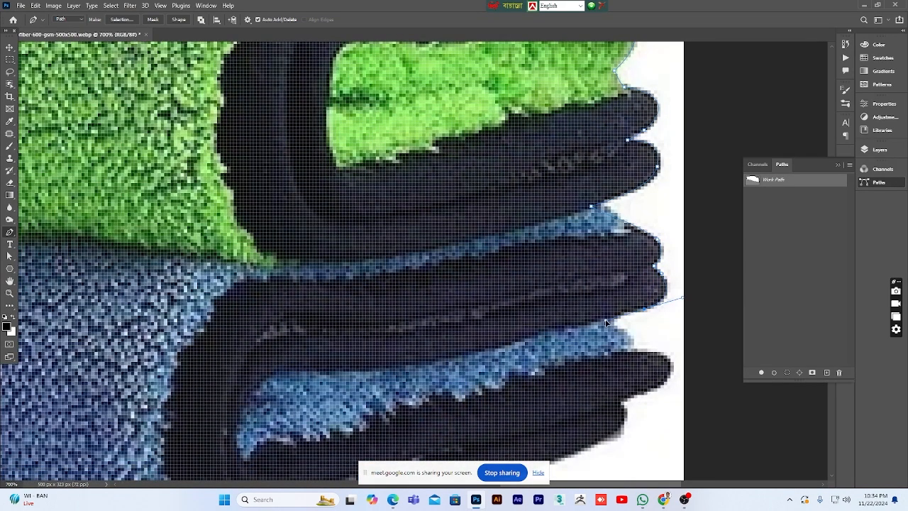
Trace the blue opening and the lower black-trimmed tips on the blue towel's right side
left_click(614, 317)
scroll(615, 325, "down", 1)
scroll(649, 325, "down", 1)
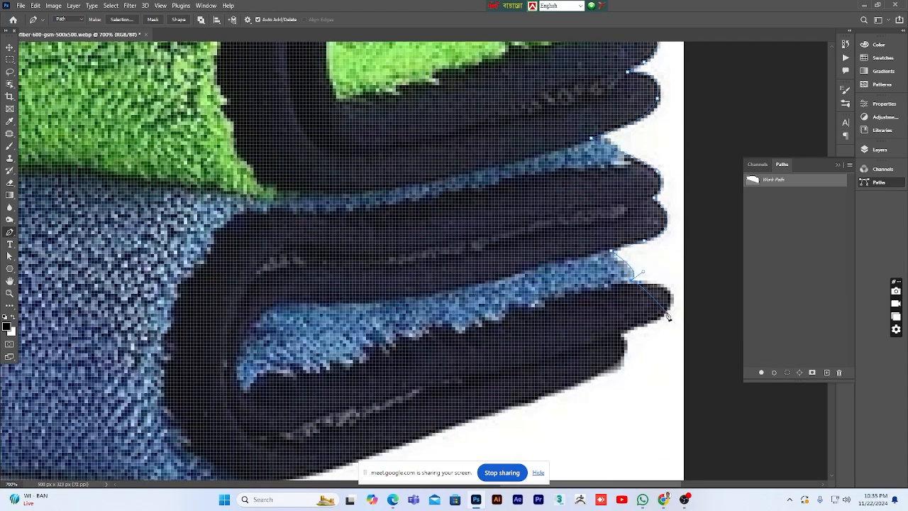
left_click_drag(667, 316, 623, 337)
left_click_drag(607, 370, 577, 387)
Trace the black bottom edge of the blue towel down to its lowest point and onto the underside
scroll(594, 388, "down", 3)
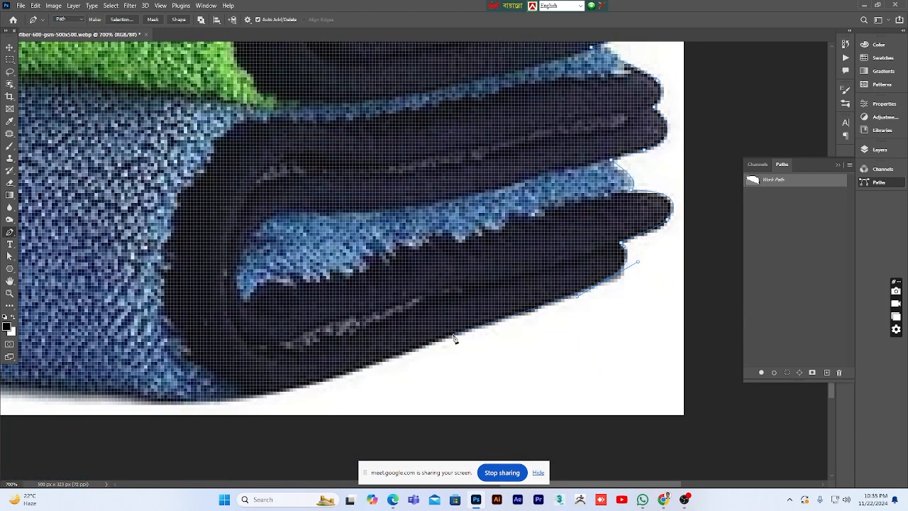
left_click_drag(452, 335, 440, 338)
left_click_drag(269, 392, 245, 395)
left_click_drag(141, 392, 102, 383)
Trace the blue towel's underside and rounded left end, then continue up the green towel's left side
left_click(9, 294)
left_click(239, 353)
left_click(238, 353)
left_click(239, 353)
left_click(238, 353)
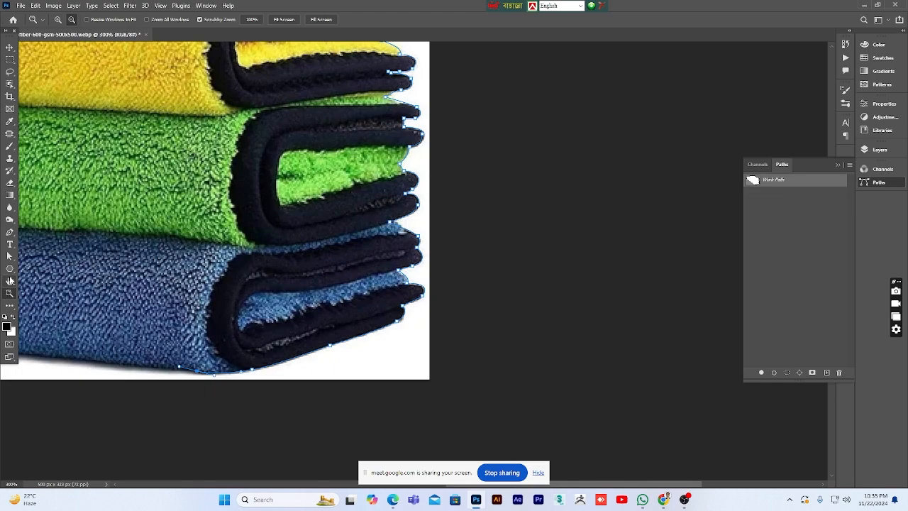
left_click(10, 281)
left_click_drag(179, 375, 509, 353)
key("p")
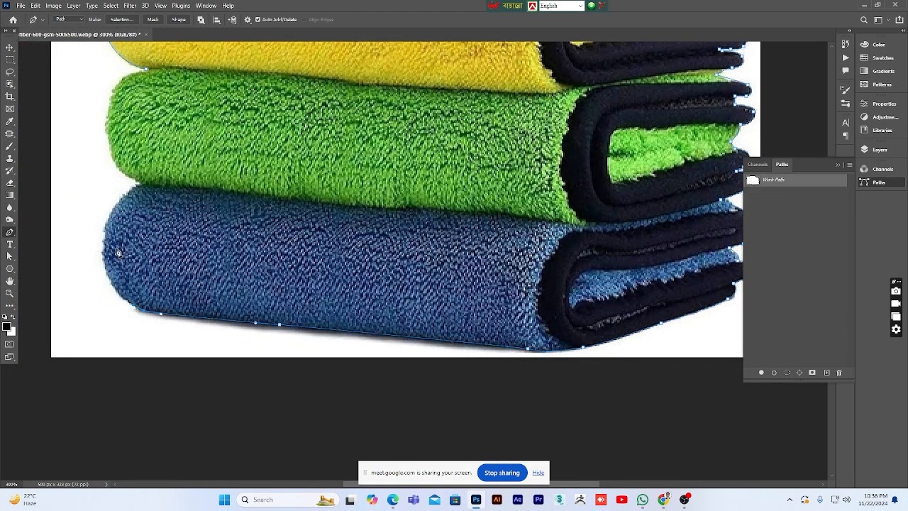
scroll(102, 266, "up", 3)
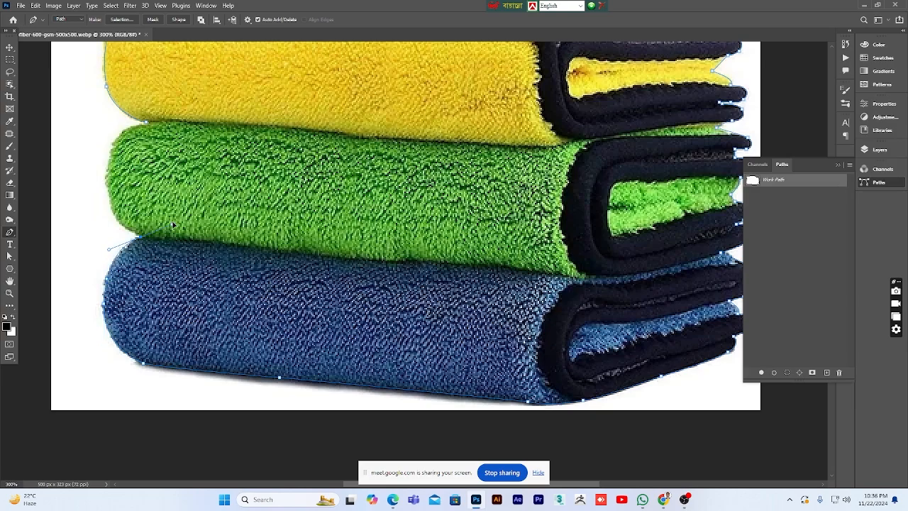
scroll(172, 225, "up", 3)
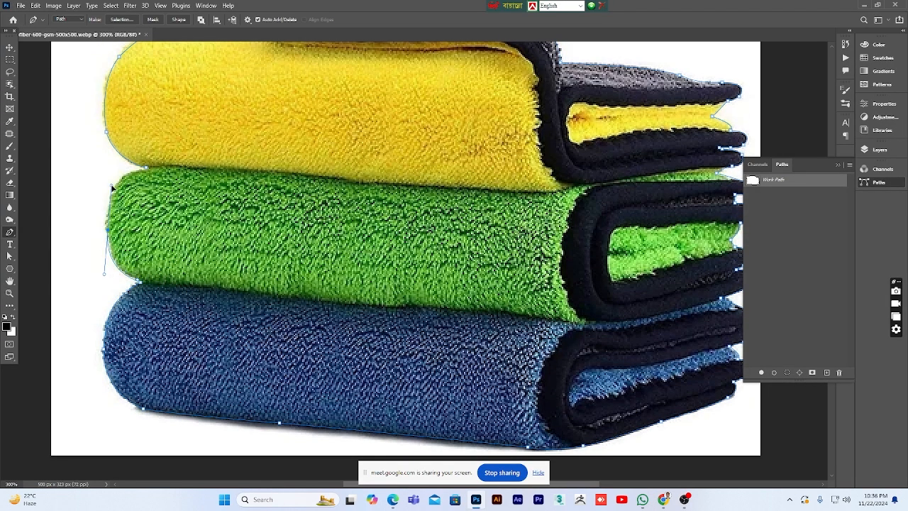
left_click_drag(112, 186, 109, 190)
Refine the anchor and handles where the green and blue towels meet on the left, and close the path at its starting point
left_click(140, 282, "ctrl")
left_click_drag(141, 282, 143, 282)
scroll(155, 328, "up", 3)
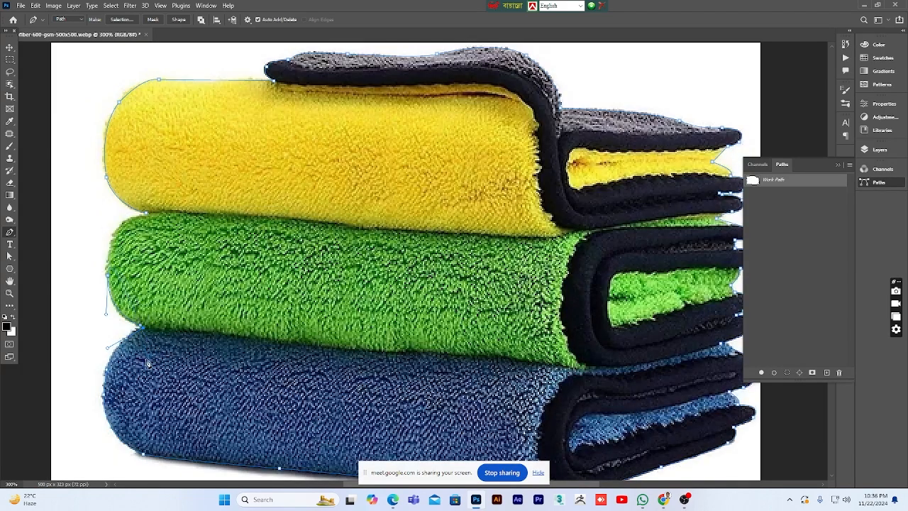
scroll(115, 355, "up", 2)
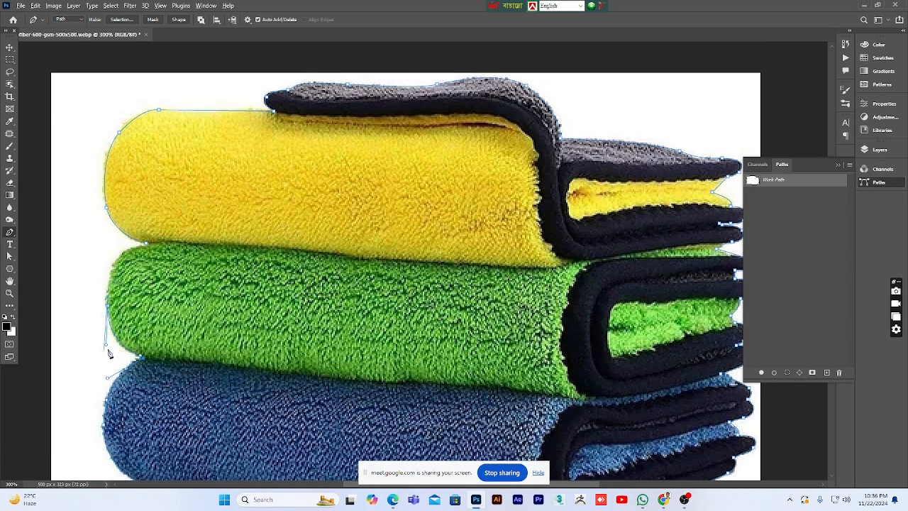
key("ctrl+z")
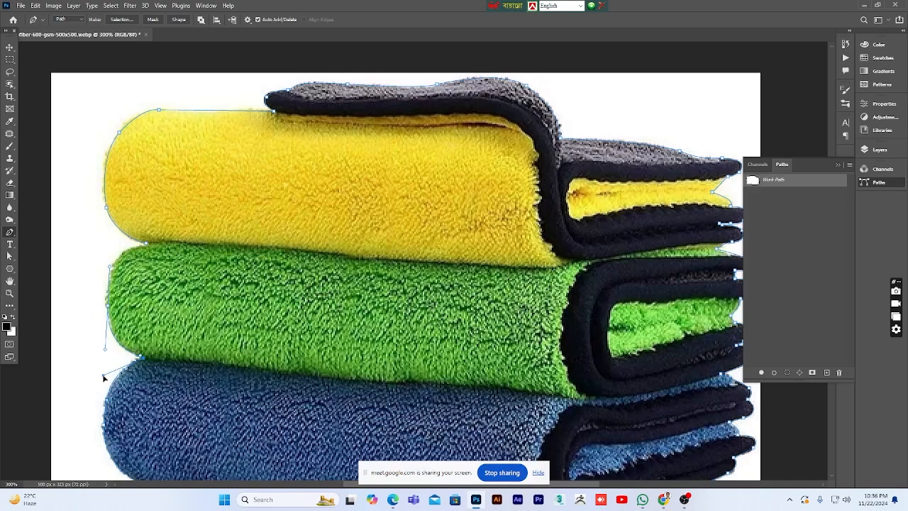
scroll(128, 367, "up", 2)
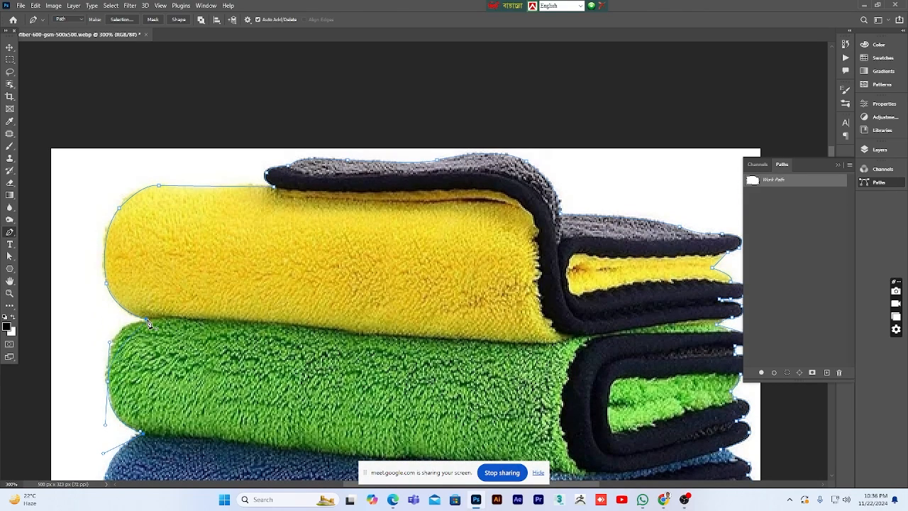
left_click_drag(147, 319, 173, 314)
left_click_drag(181, 312, 201, 327)
Inspect the finished path around the whole towel stack at reduced and enlarged magnification
left_click(10, 293)
left_click(462, 341, "alt")
left_click(462, 341, "alt")
left_click(462, 341, "alt")
left_click(462, 341, "alt")
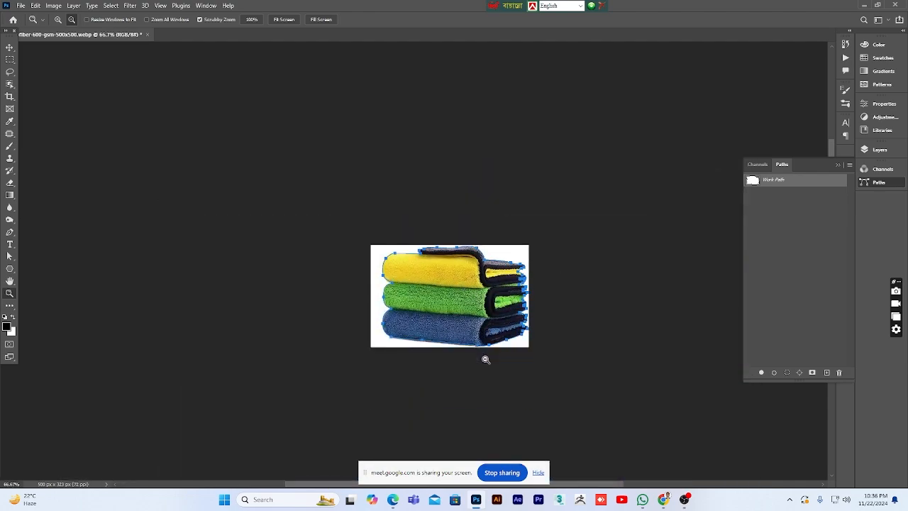
left_click(470, 279)
left_click(470, 279)
scroll(478, 284, "up", 2)
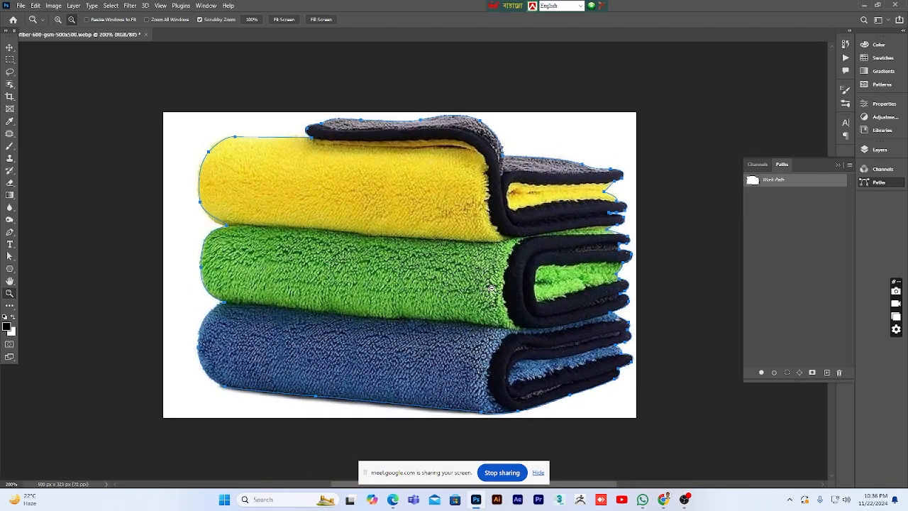
scroll(486, 291, "down", 1)
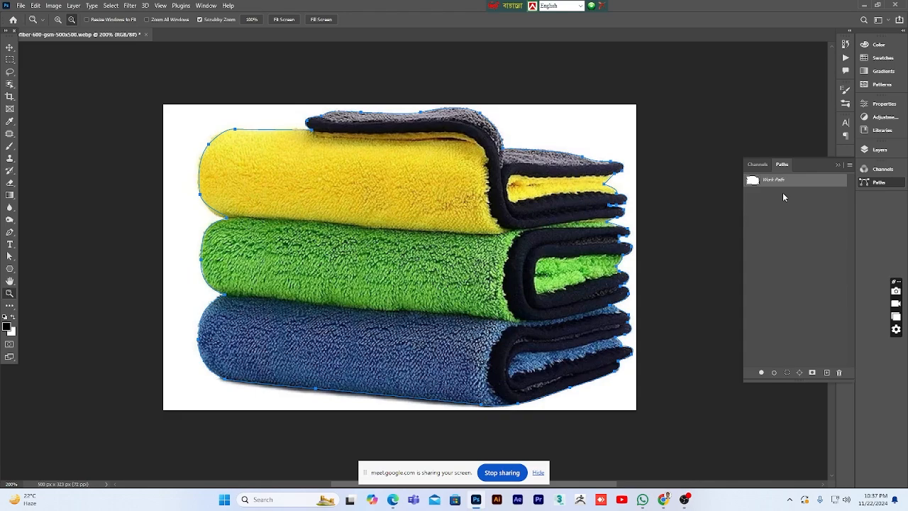
Check the image's layers, then add a new empty path to the list of paths
left_click(880, 151)
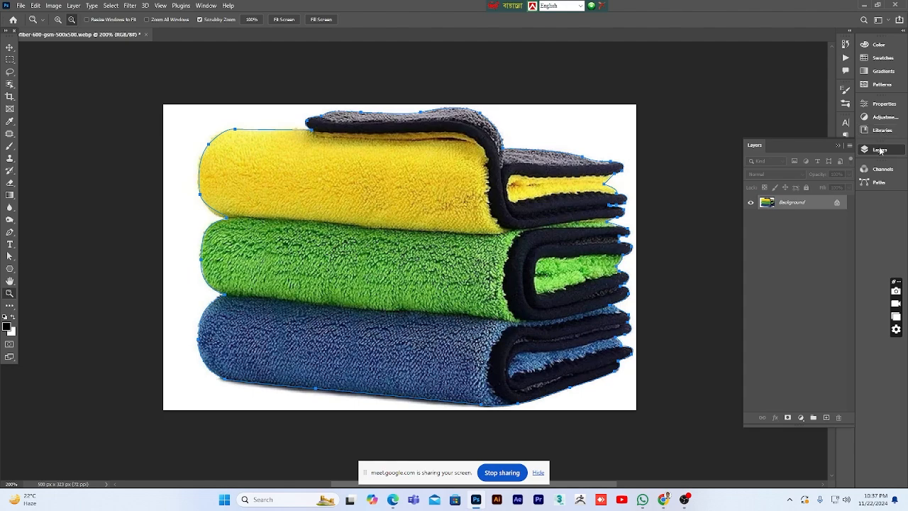
left_click(879, 182)
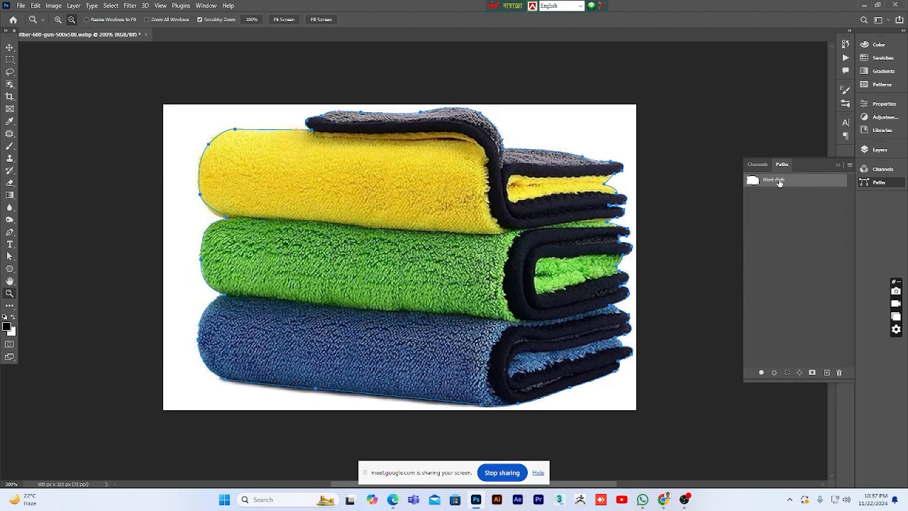
left_click(827, 373)
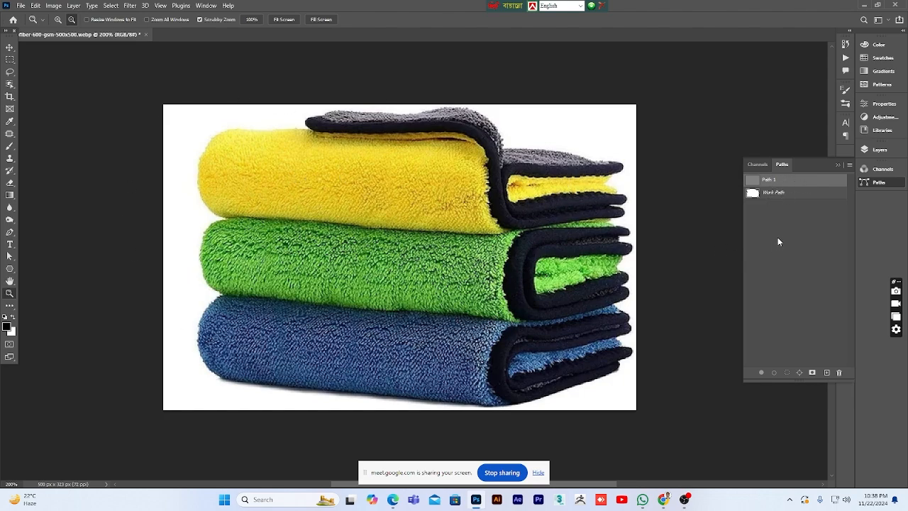
Copy the full towel-stack outline from Work Path into the empty Path 1
left_click(774, 193)
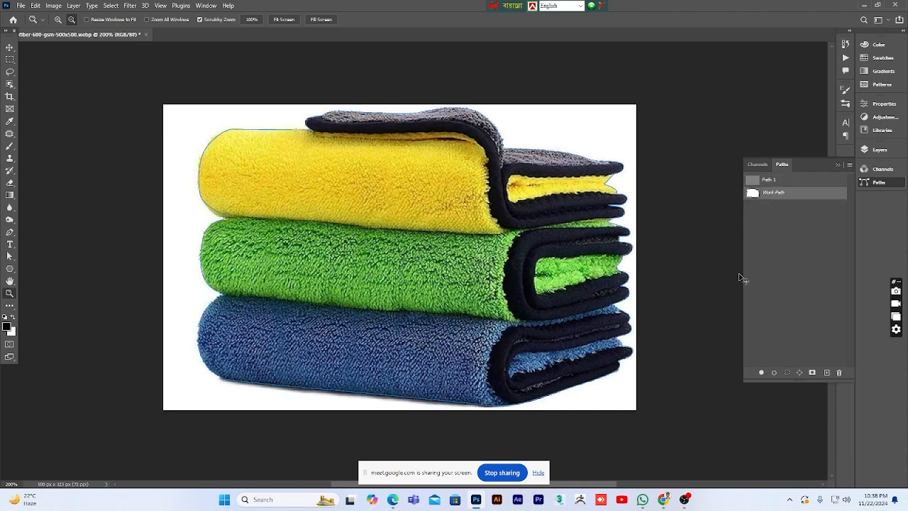
left_click(768, 181)
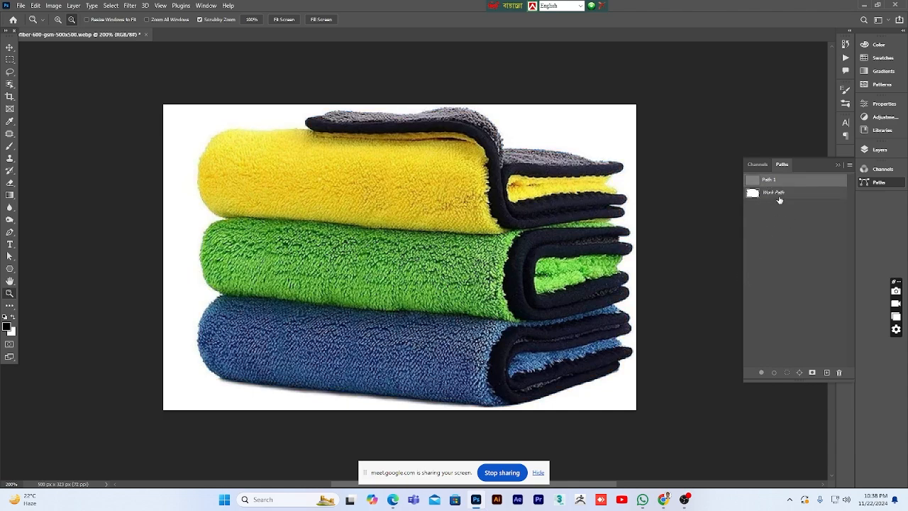
key("ctrl+v")
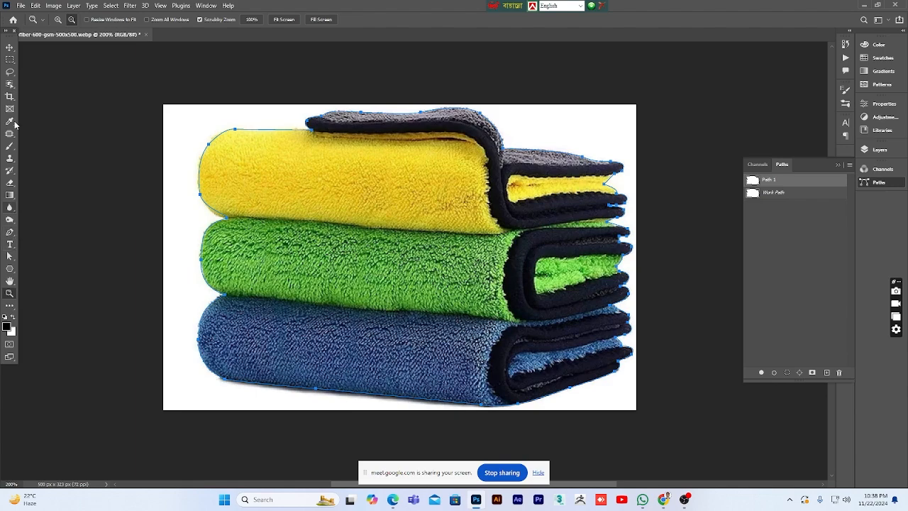
Delete the Path 1 anchors around the green and blue towels with the Direct Selection tool, leaving only the yellow towel's outline
left_click(8, 33)
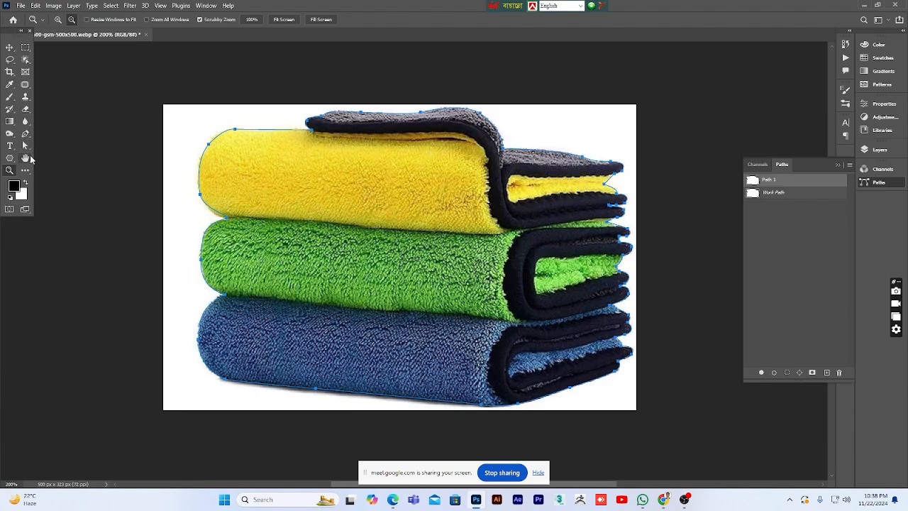
left_click(28, 149)
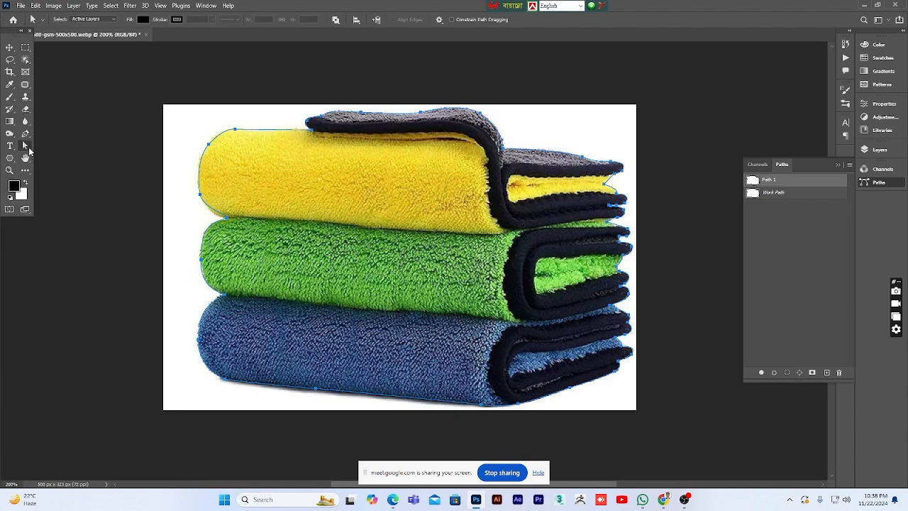
right_click(30, 150)
left_click(52, 156)
left_click_drag(336, 280, 693, 426)
key("Delete")
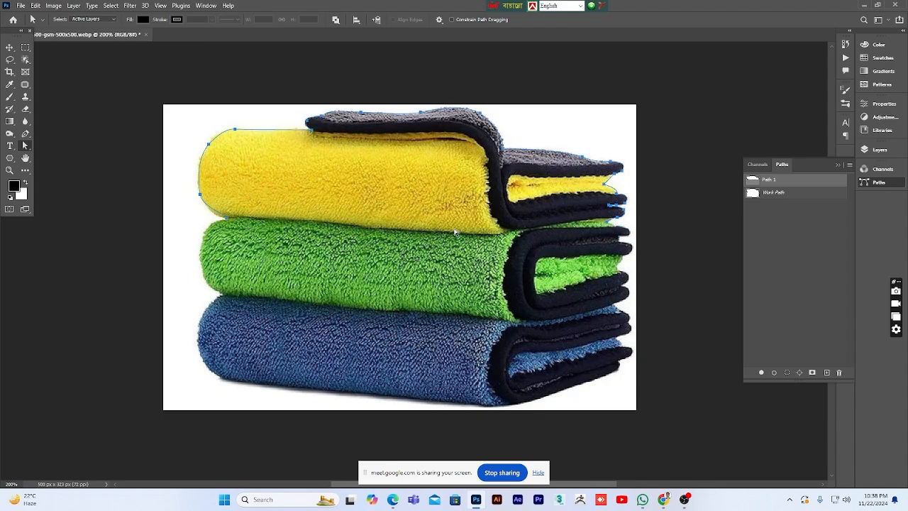
Try to move the background image after converting it to a normal layer, and undo the move
left_click(10, 170)
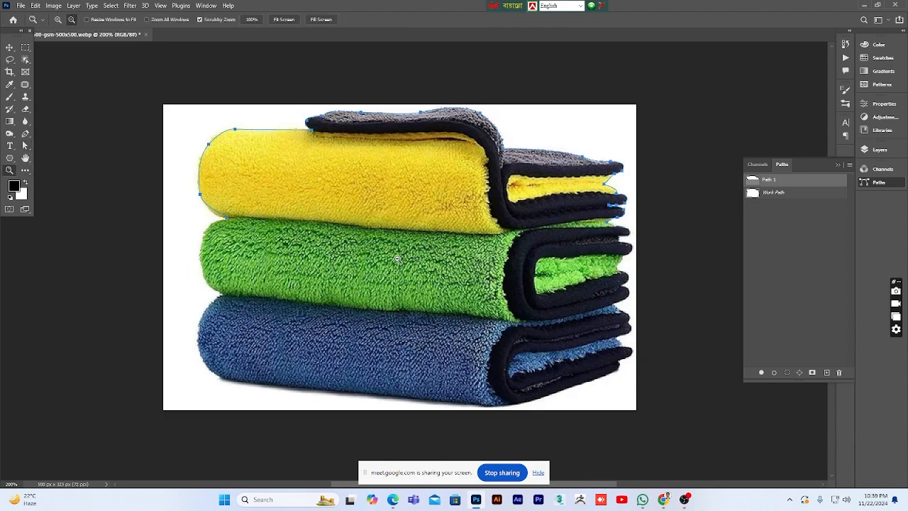
left_click(412, 255)
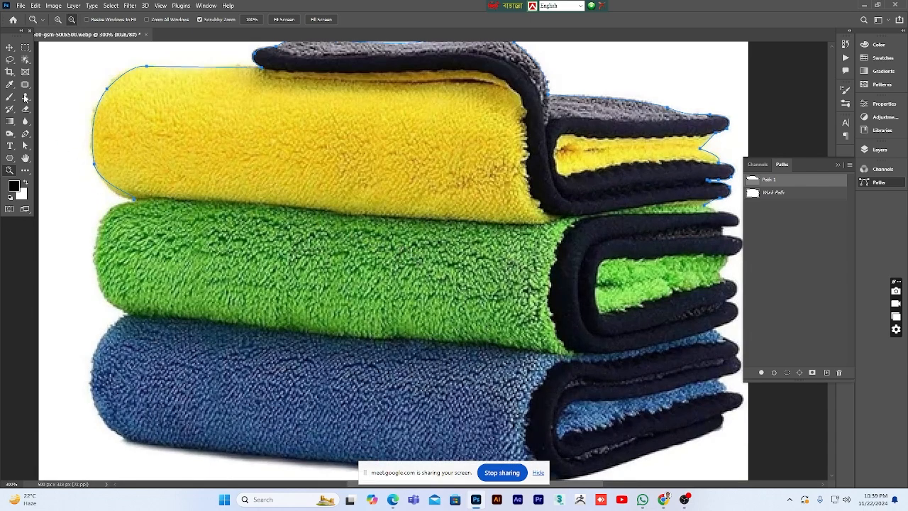
left_click(9, 47)
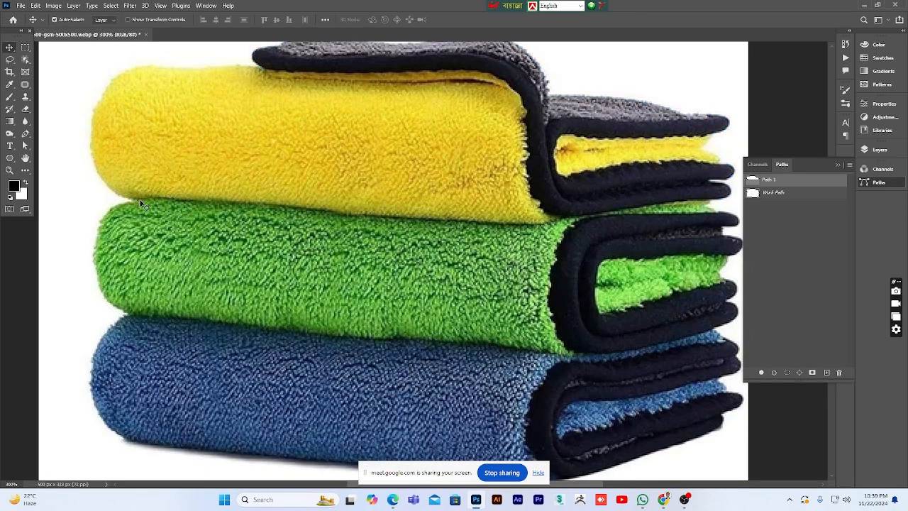
left_click_drag(80, 155, 179, 188)
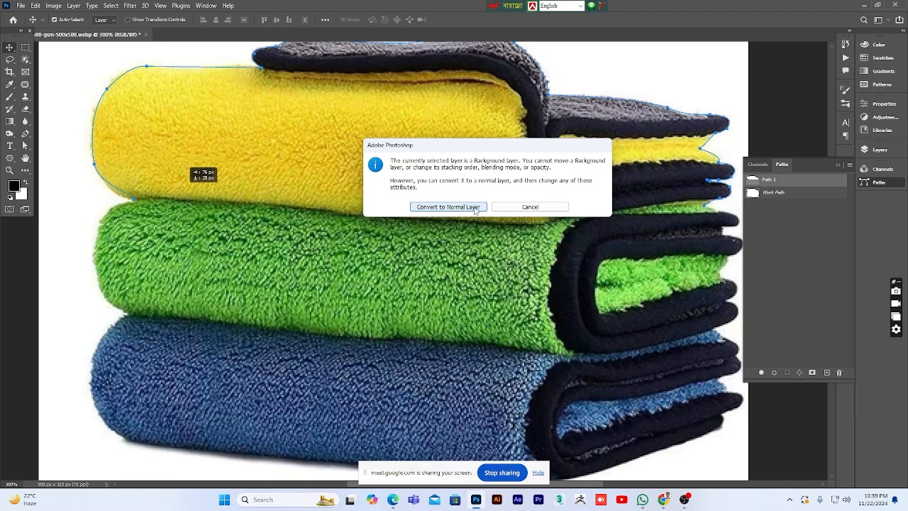
left_click(475, 207)
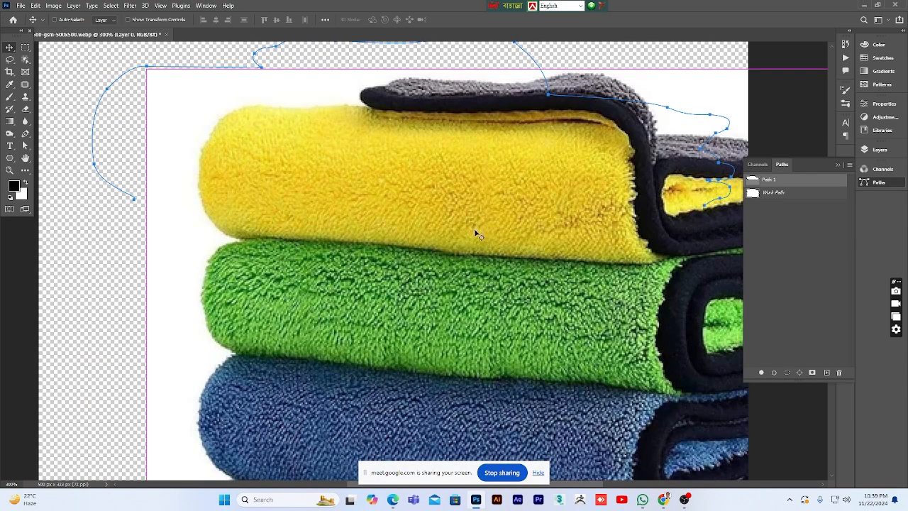
key("ctrl+z")
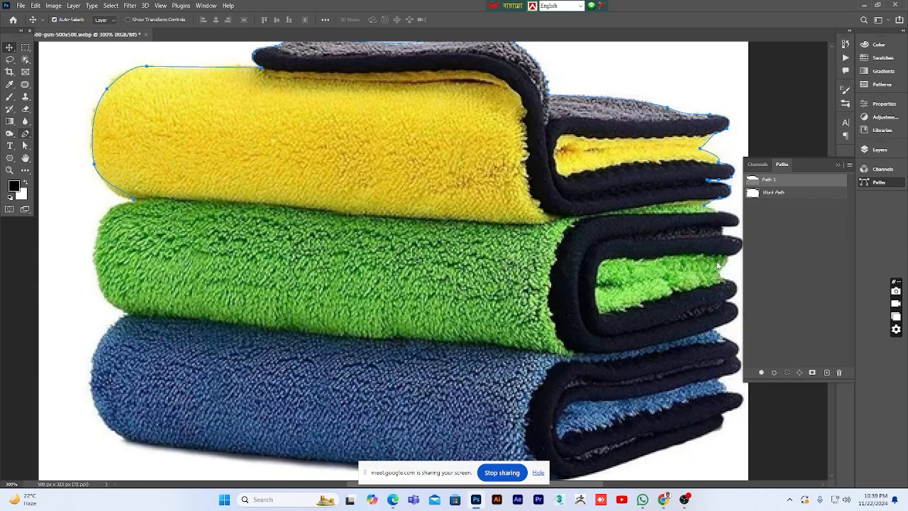
Continue the open path with the Pen tool from the yellow towel's left end along its underside toward the right fold
left_click(24, 134)
left_click(134, 200)
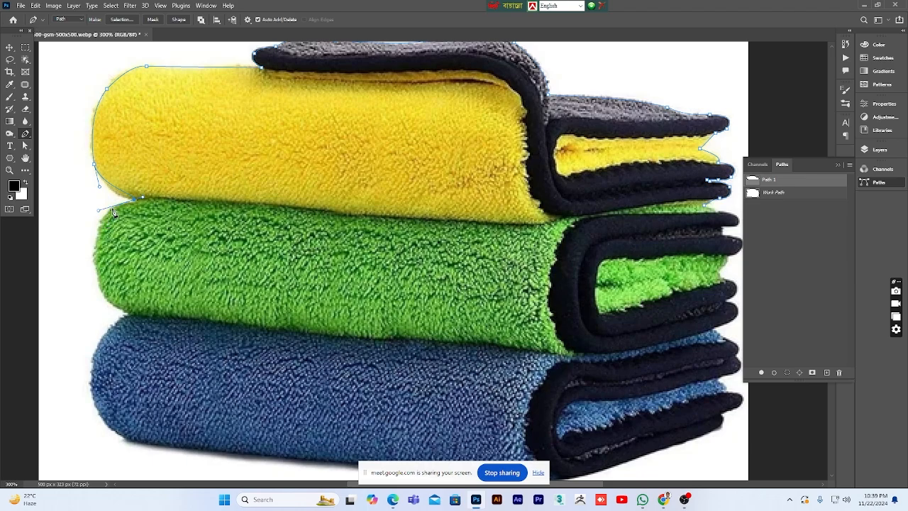
left_click_drag(99, 211, 156, 207)
left_click_drag(240, 203, 258, 209)
left_click(269, 207)
left_click_drag(341, 213, 364, 215)
left_click_drag(440, 221, 458, 222)
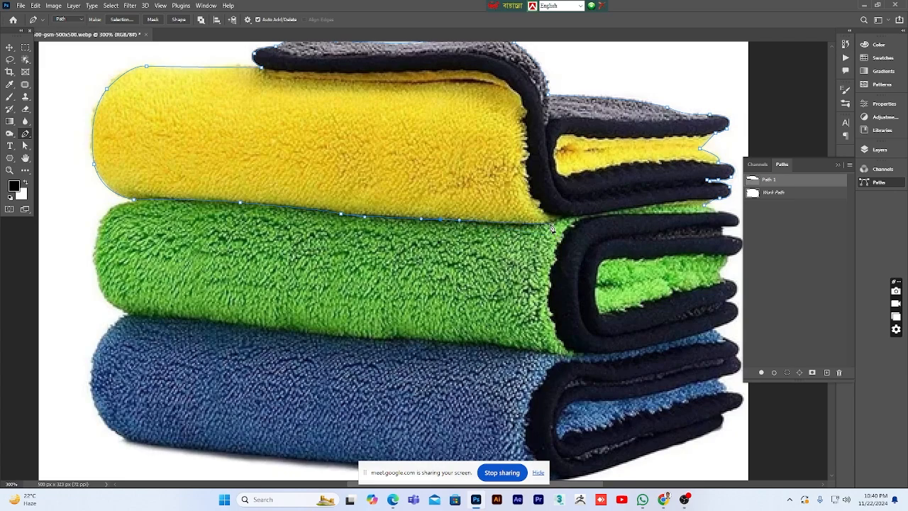
left_click_drag(549, 222, 568, 218)
left_click(636, 212)
left_click(702, 200)
Reselect Path 1 and extend its outline with the Pen tool below the dark trim at the yellow towel's right end
left_click(10, 170)
left_click(746, 215)
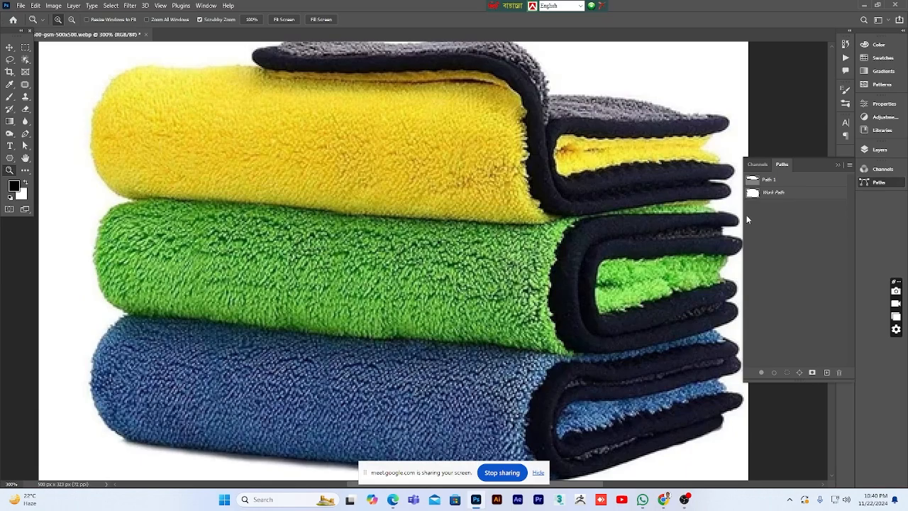
mouse_move(730, 217)
left_mouse_down()
mouse_move(687, 217)
mouse_move(731, 216)
left_mouse_up()
left_click(25, 158)
left_click_drag(419, 216, 317, 258)
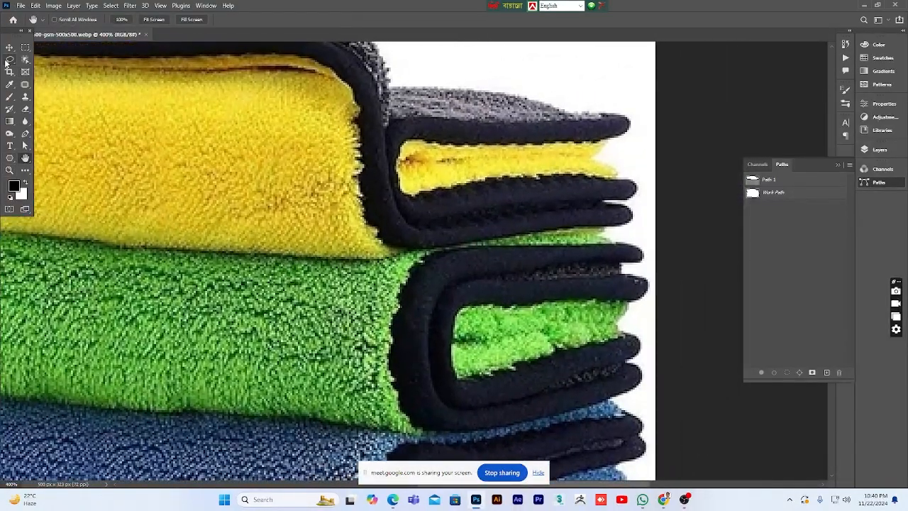
left_click(25, 133)
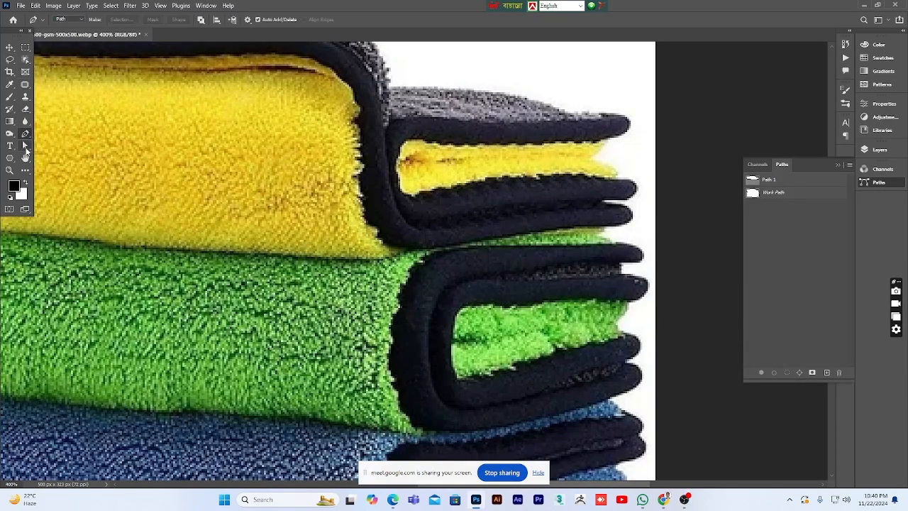
left_click(25, 149)
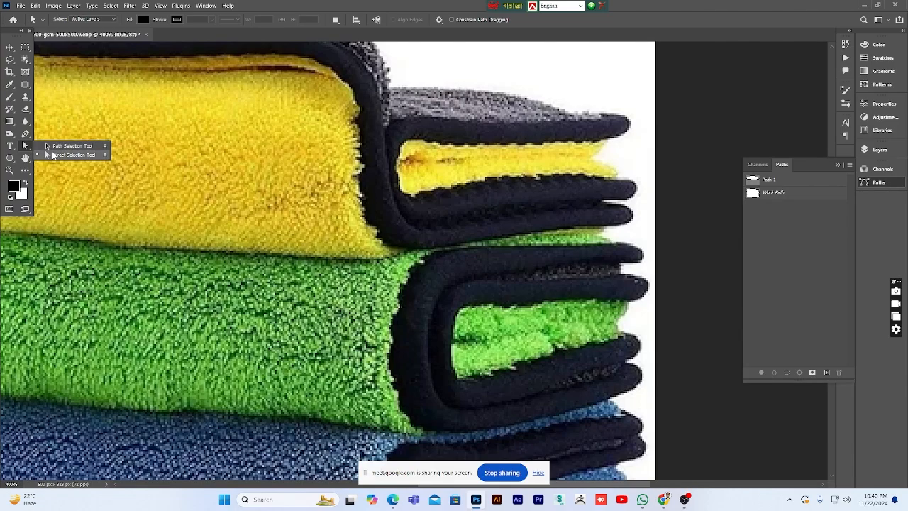
left_click(53, 155)
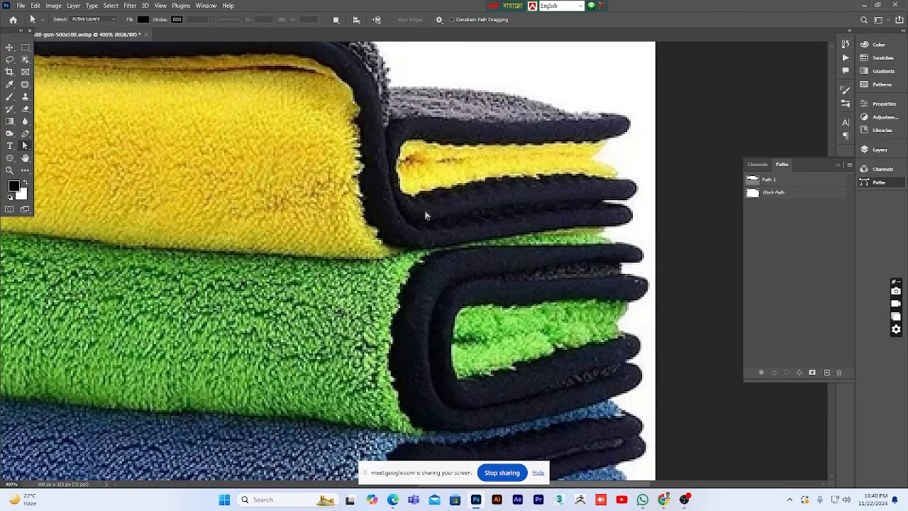
left_click(772, 181)
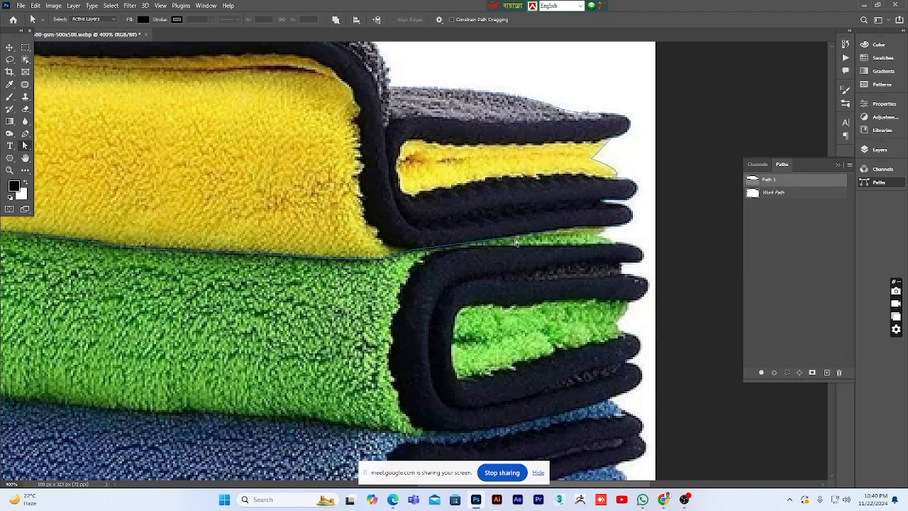
left_click(25, 132)
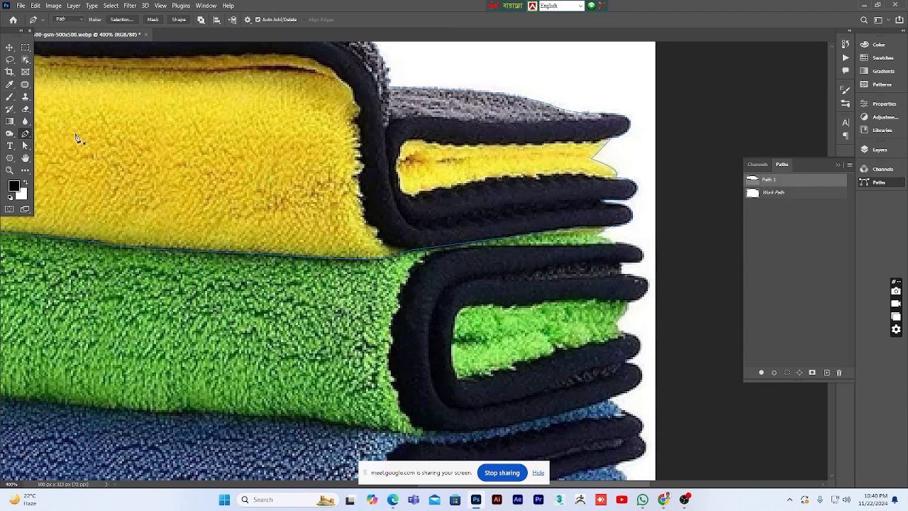
left_click(586, 227)
Move the open end anchor below the yellow towel's lowest right trim tip closer to the trim, and close the path there
key("z")
left_click(650, 245, "alt")
left_click(641, 243, "alt")
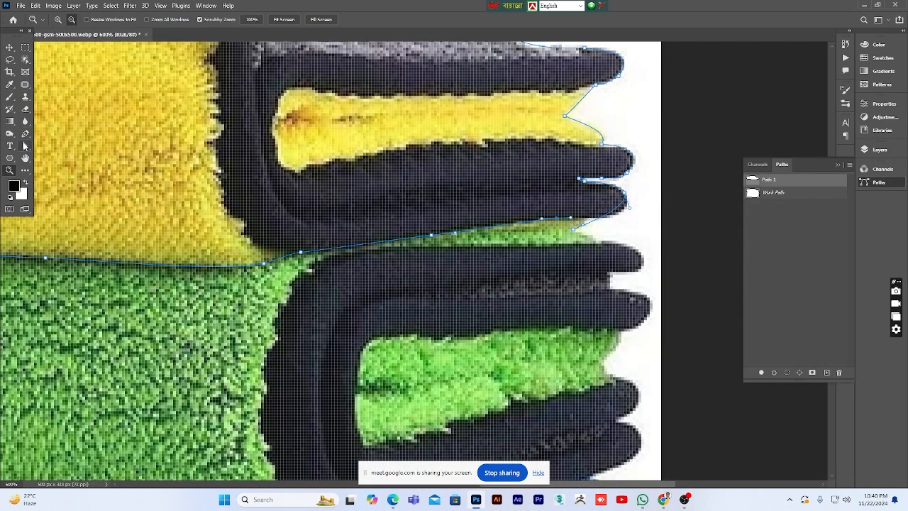
left_click(24, 144)
left_click(573, 229)
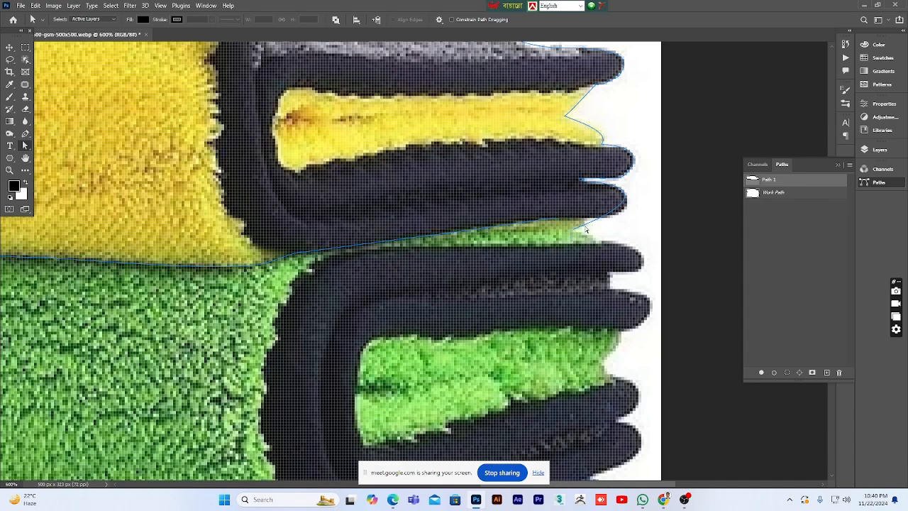
left_click_drag(573, 230, 621, 220)
left_click(26, 134)
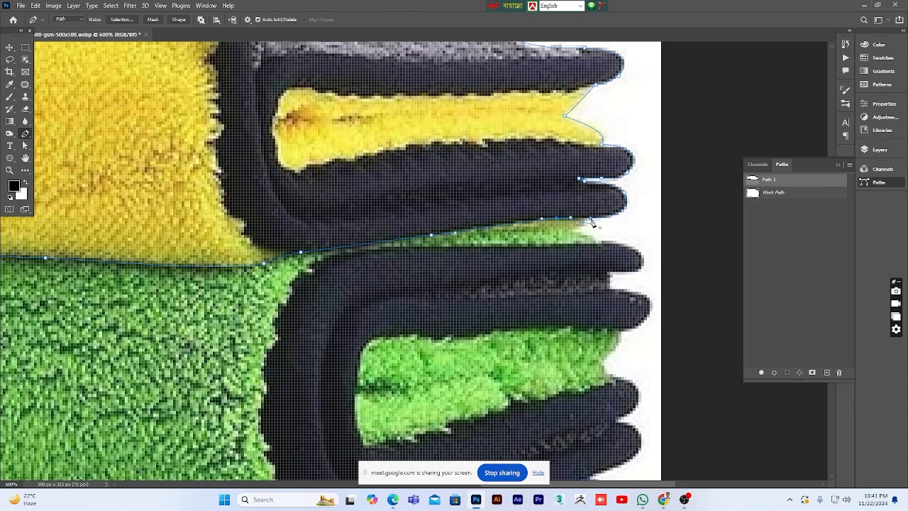
left_click(591, 221)
Adjust the closing anchor of Path 1 beneath the yellow towel's right trim with the Direct Selection tool
left_click(10, 170)
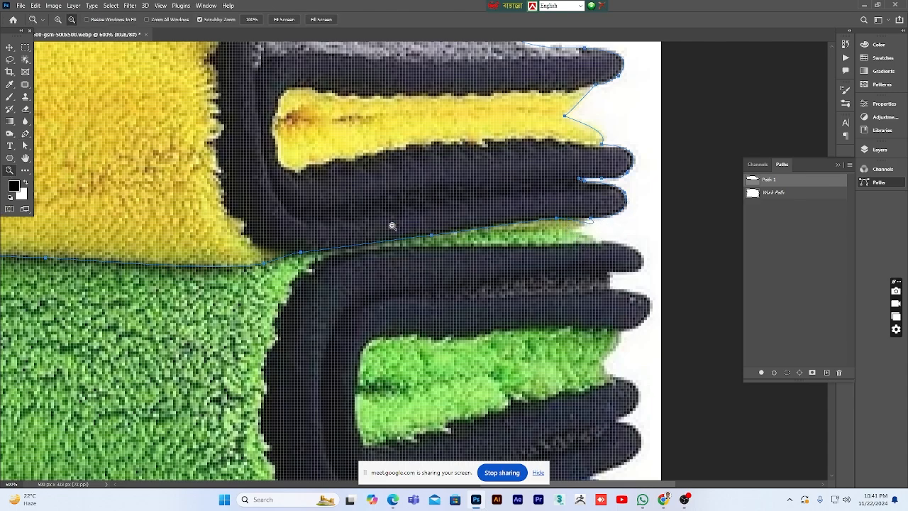
left_click(587, 238)
left_click(587, 235)
left_click(587, 233)
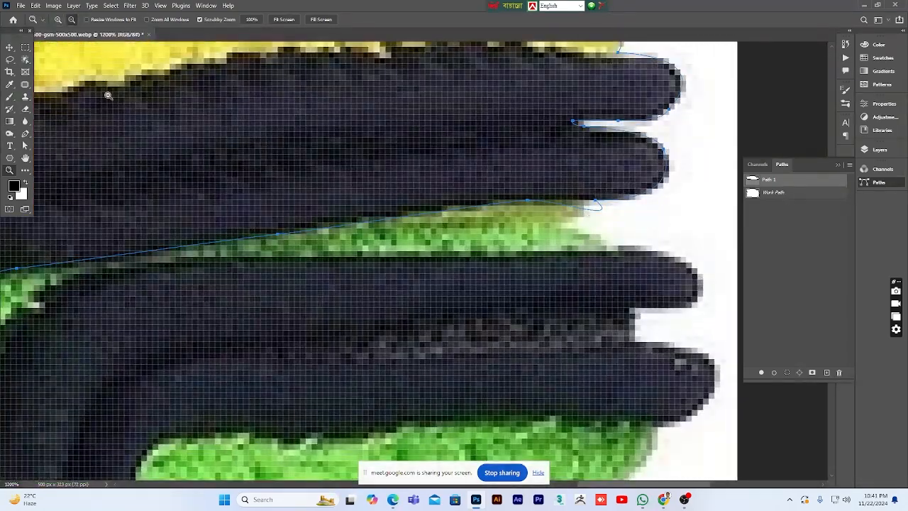
left_click(25, 145)
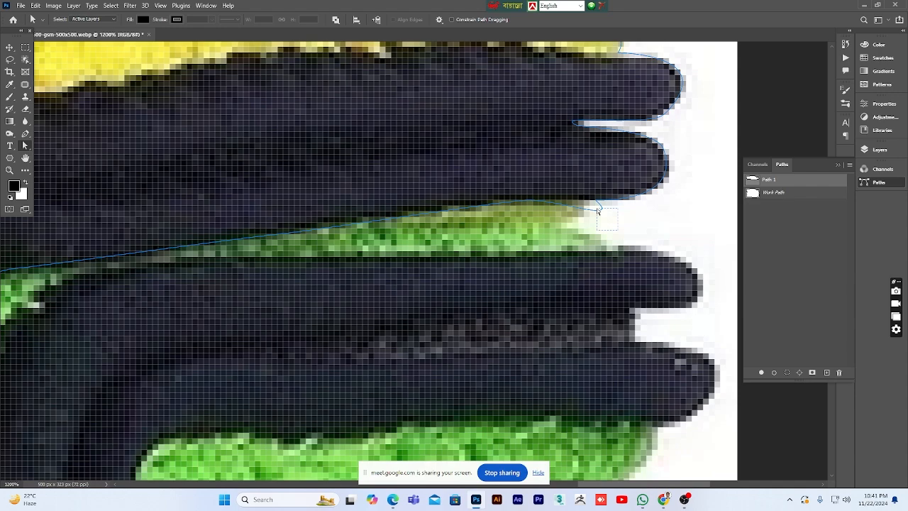
left_click_drag(624, 225, 567, 207)
Compare the yellow towel's outline in Path 1 with the full towel-stack outline in Work Path
left_click(9, 170)
left_click_drag(472, 236, 322, 211)
left_click(322, 211)
left_click(138, 194)
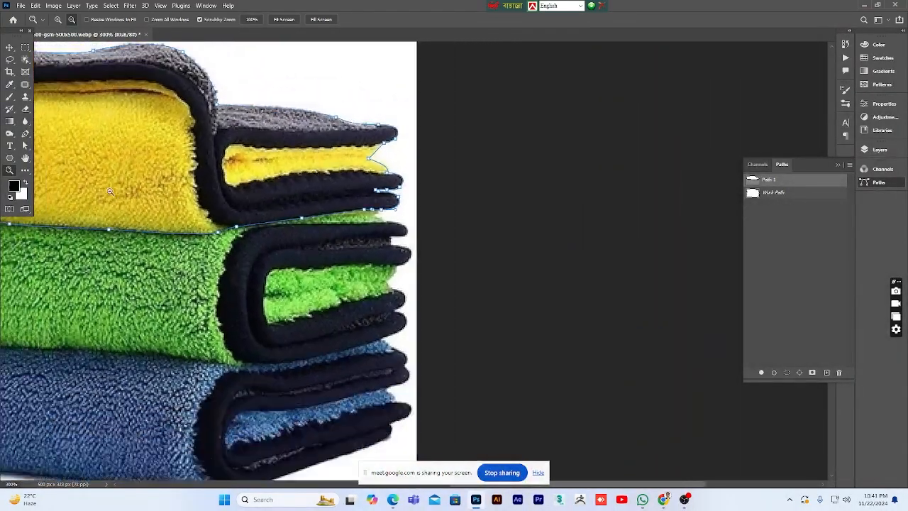
left_click(25, 157)
left_click_drag(239, 223, 533, 253)
left_click(10, 46)
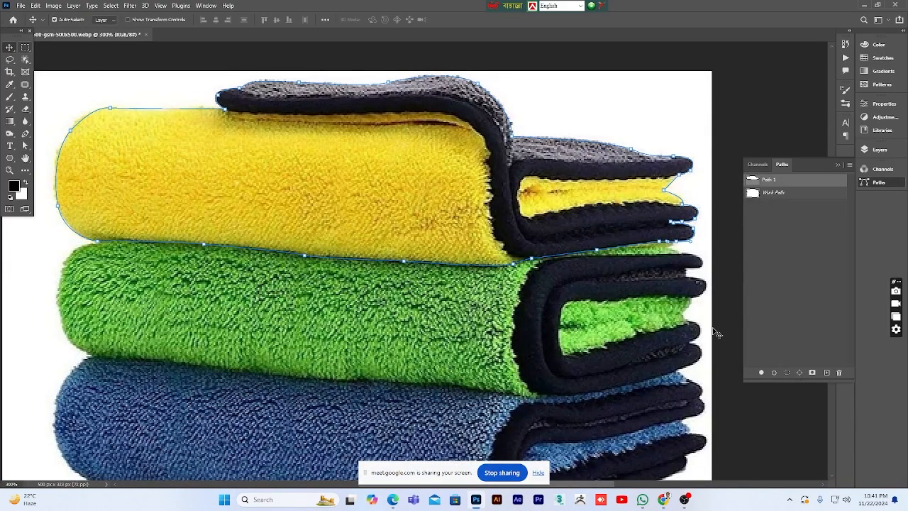
left_click(755, 194)
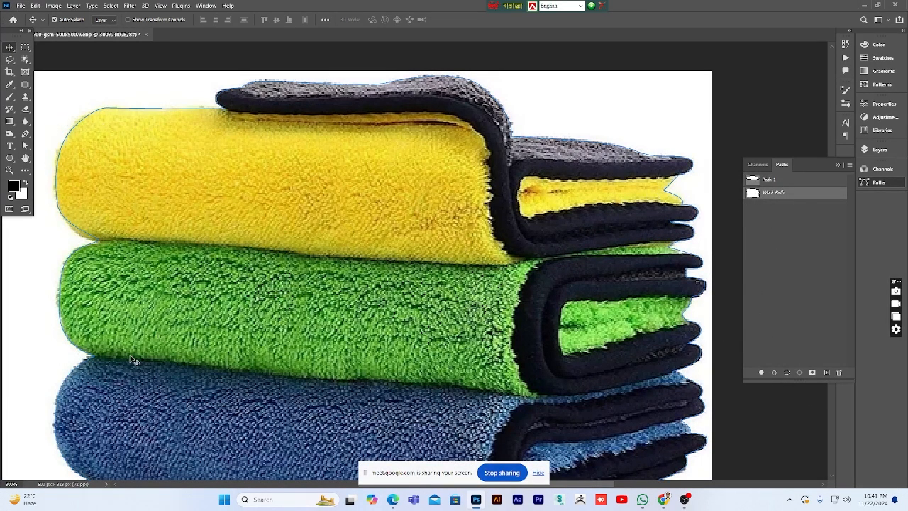
scroll(456, 440, "down", 3)
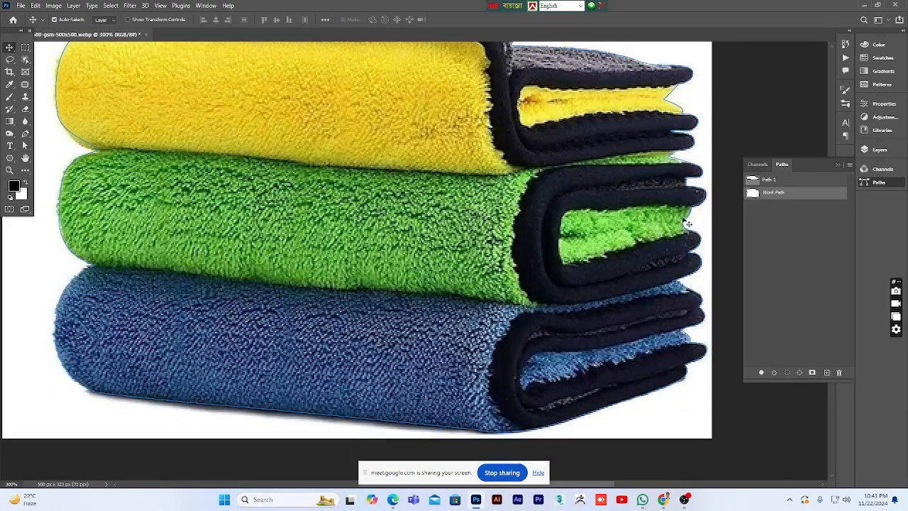
scroll(610, 184, "up", 3)
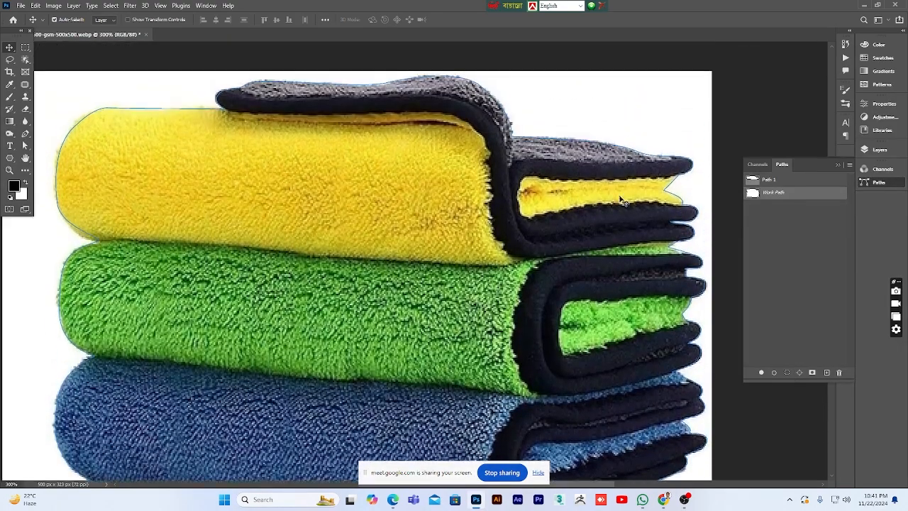
left_click(769, 180)
scroll(599, 249, "up", 1)
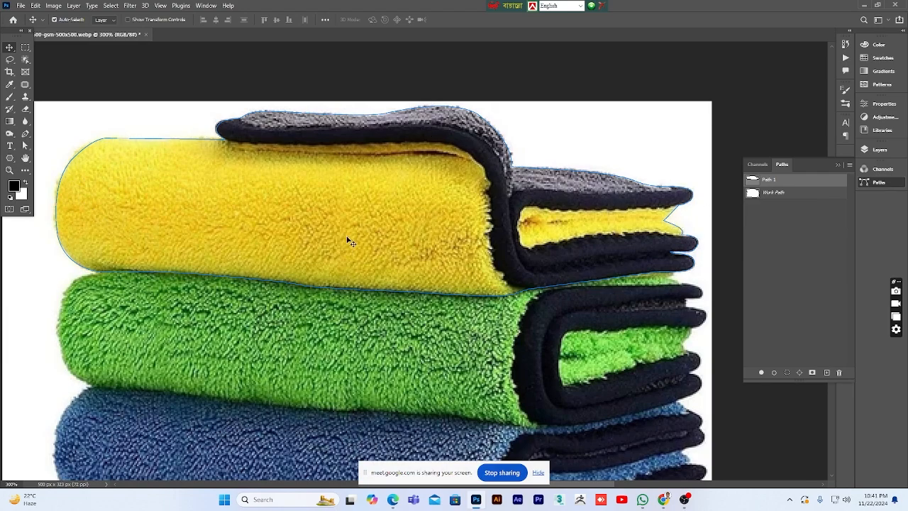
scroll(440, 268, "down", 3)
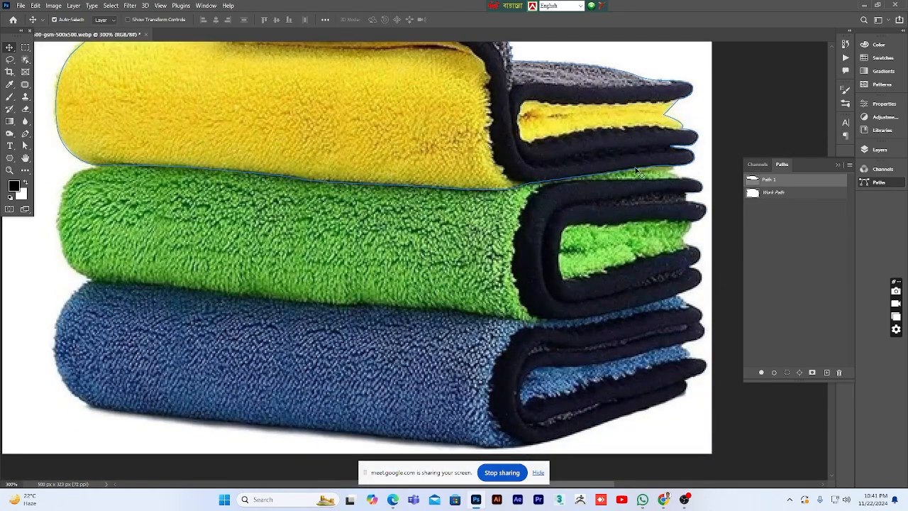
left_click(792, 195)
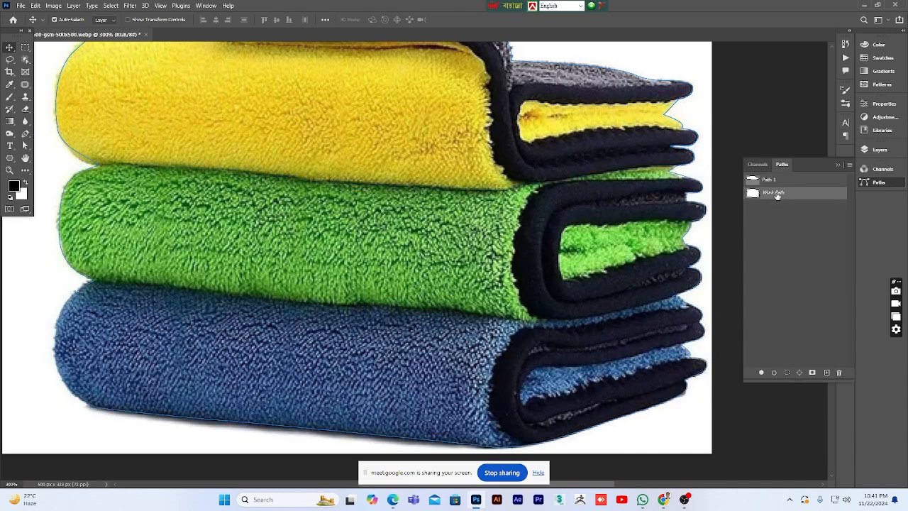
Create a new path and copy into it the full-stack outline from Work Path and the yellow towel's outline from Path 1
left_click(826, 373)
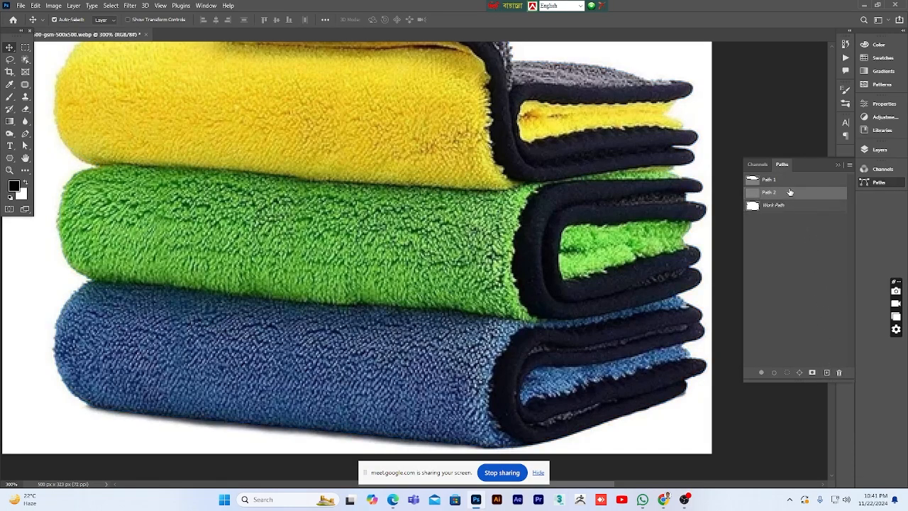
left_click(812, 251)
mouse_move(787, 207)
left_mouse_down()
mouse_move(777, 204)
mouse_move(785, 193)
left_mouse_up()
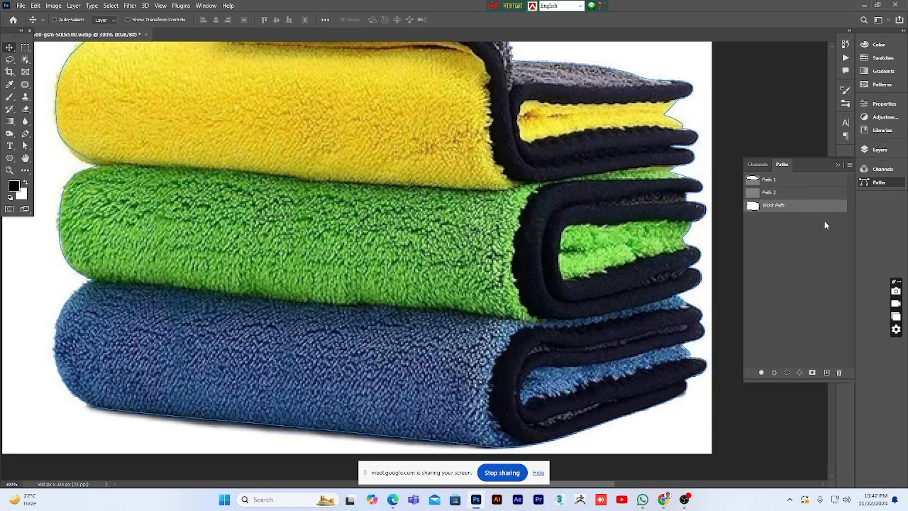
left_click(780, 194)
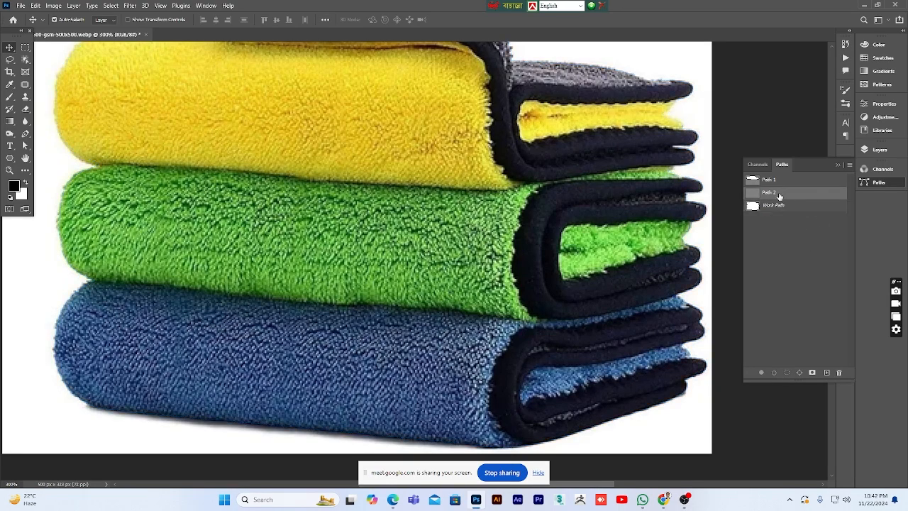
key("ctrl+v")
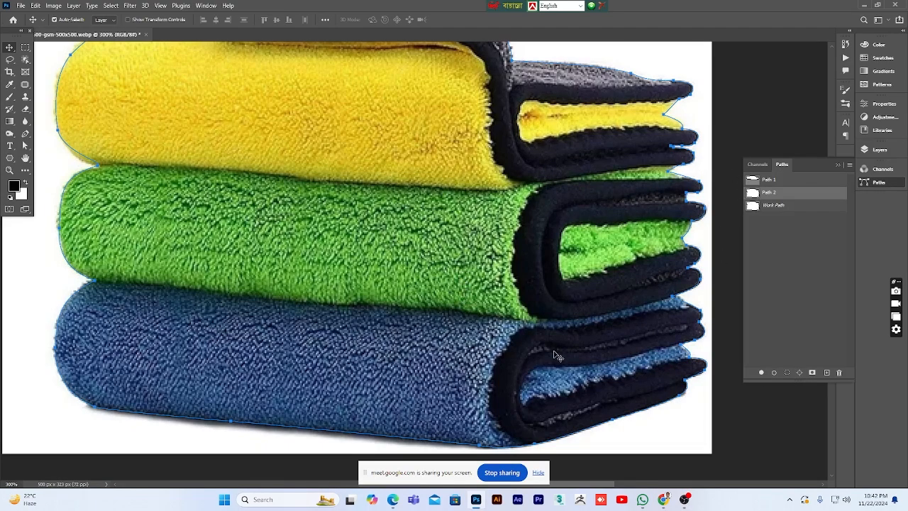
left_click(756, 183)
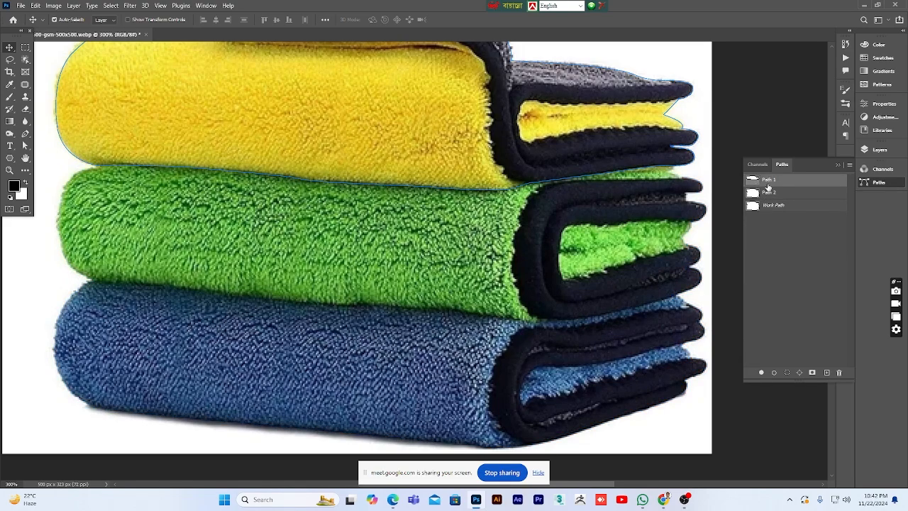
left_click(763, 194)
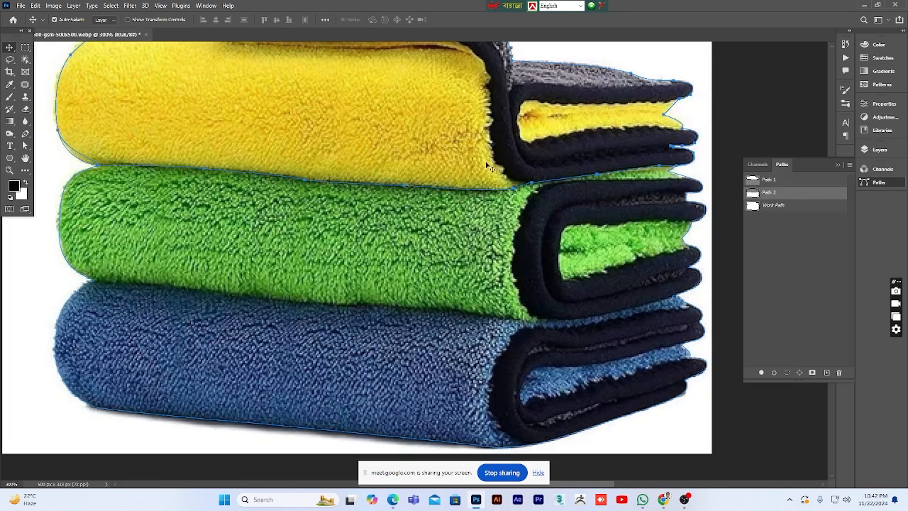
Remove the outline segments around the yellow towel's outer left and right edges from Path 2 with the Direct Selection tool
scroll(489, 167, "up", 1)
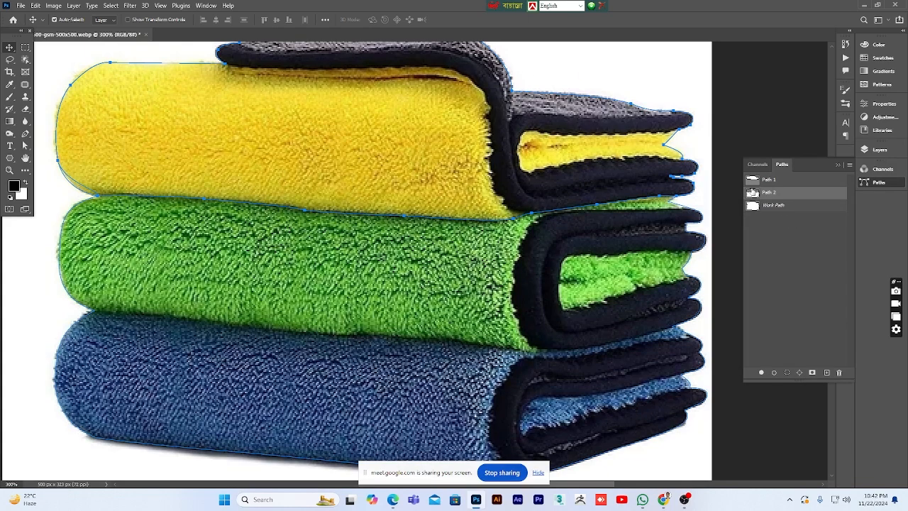
scroll(539, 303, "up", 1)
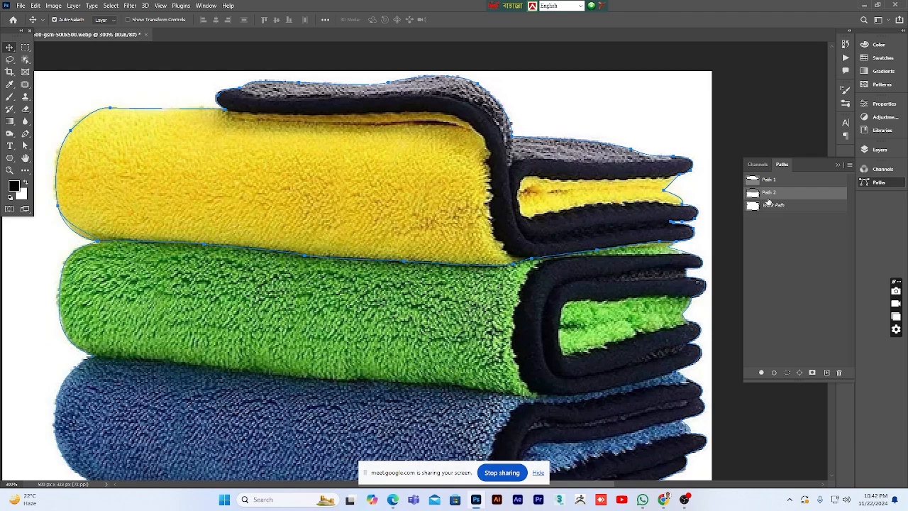
scroll(327, 184, "up", 1)
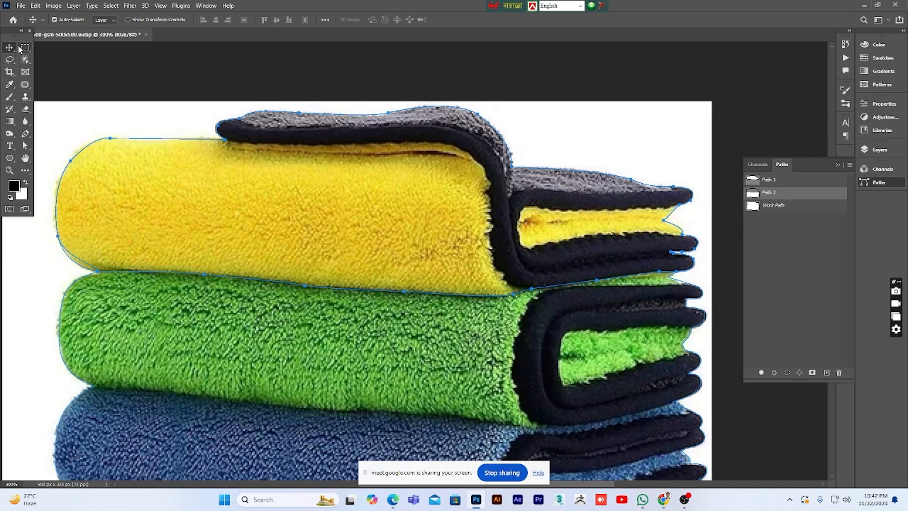
left_click(25, 147)
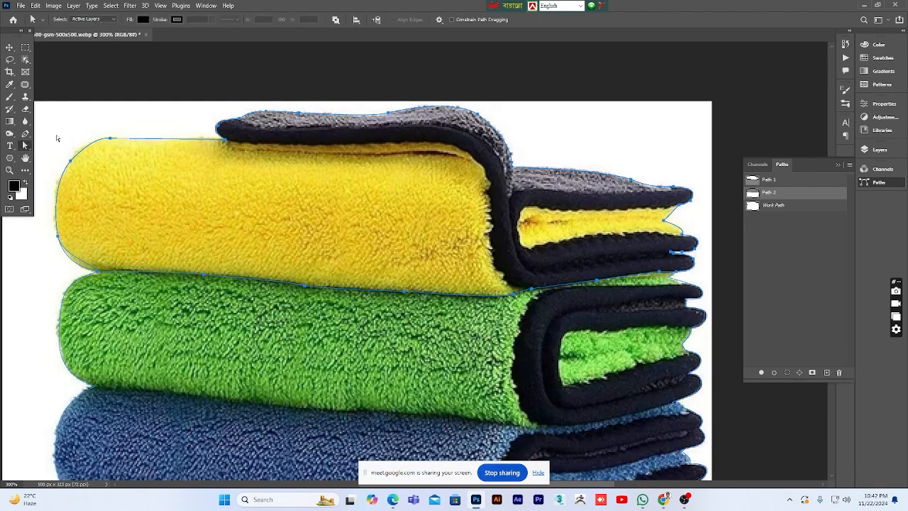
left_click_drag(407, 262, 714, 261)
key("Delete")
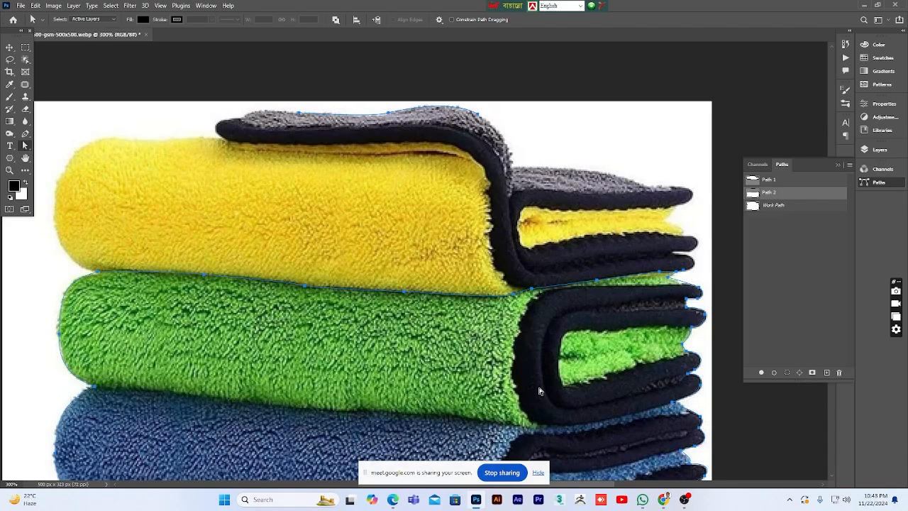
Delete the anchors and segments around the blue towel from Path 2, keeping the green towel's outline
scroll(539, 391, "down", 5)
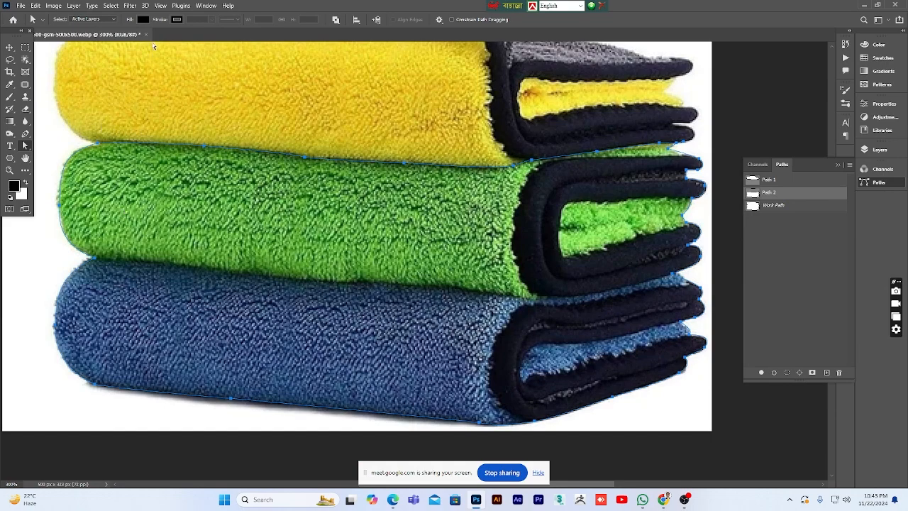
scroll(207, 290, "down", 1)
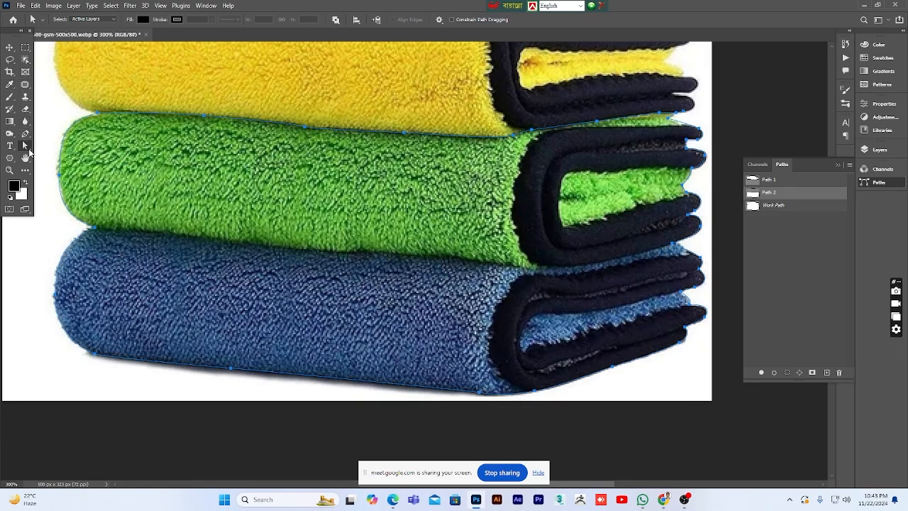
left_click(97, 235)
scroll(97, 234, "down", 2)
left_click_drag(41, 360, 727, 266)
key("Delete")
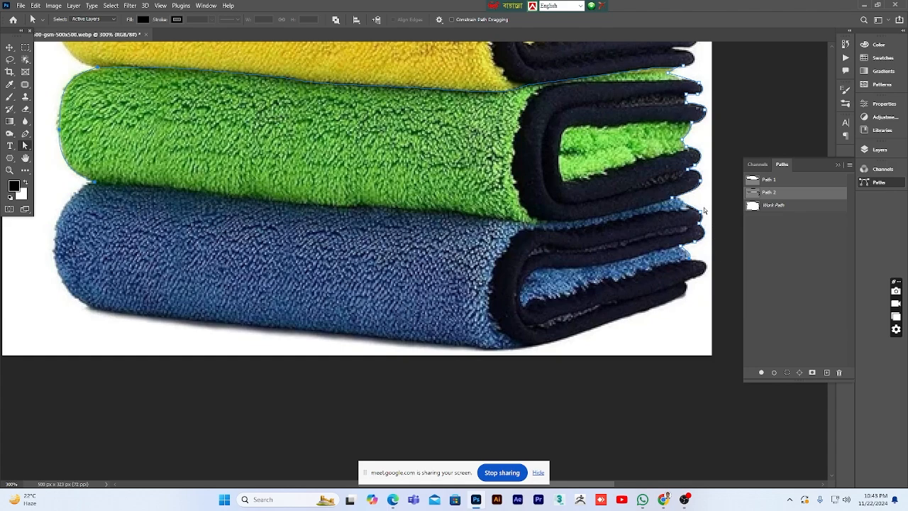
left_click_drag(712, 209, 672, 289)
Resume Path 2 with the Pen tool at its open anchor where the green and blue towels meet on the left
left_click(10, 170)
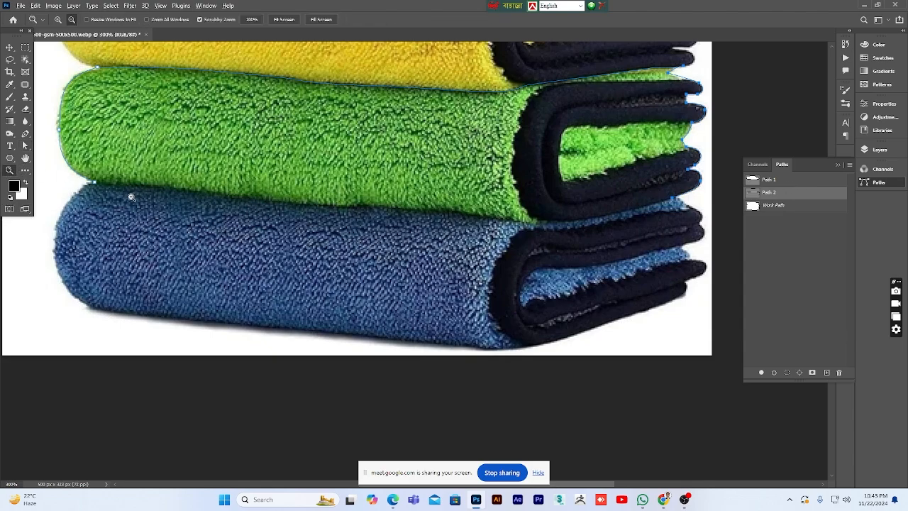
left_click(131, 197)
left_click(131, 197)
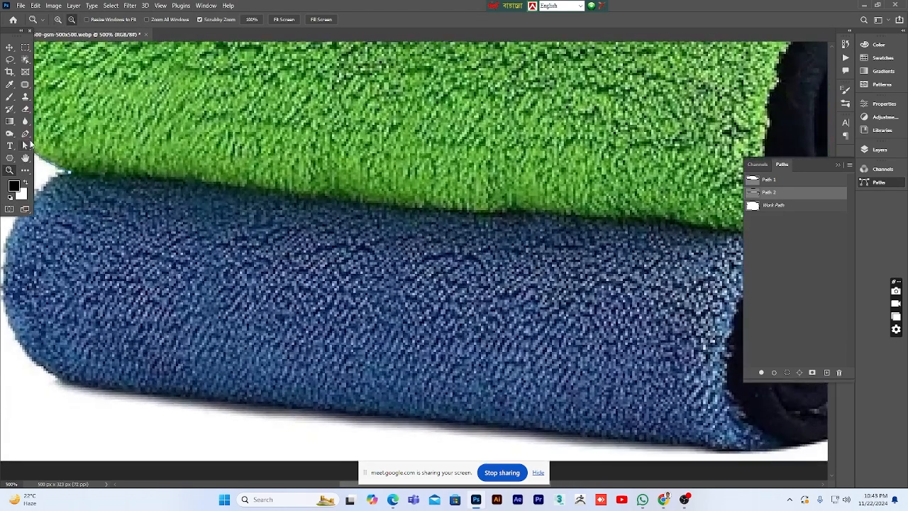
left_click(25, 134)
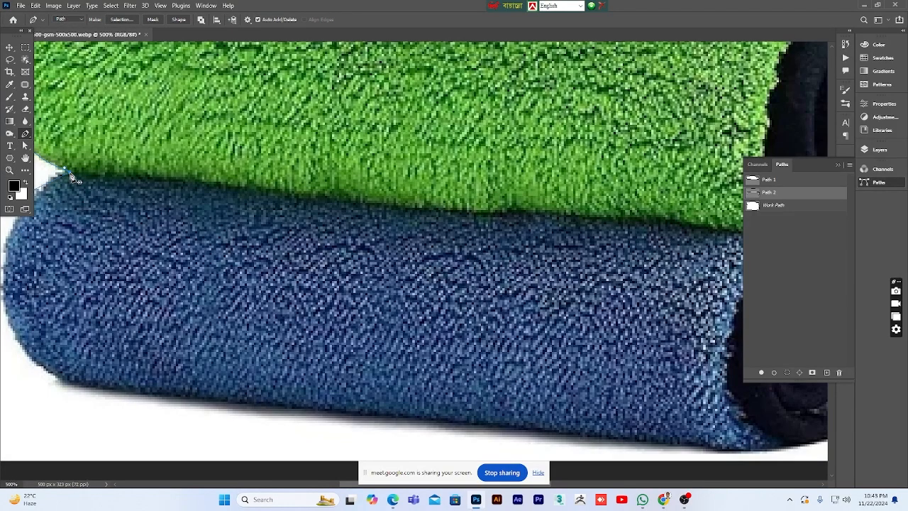
left_click(40, 183)
left_click(25, 157)
left_click_drag(131, 198, 208, 219)
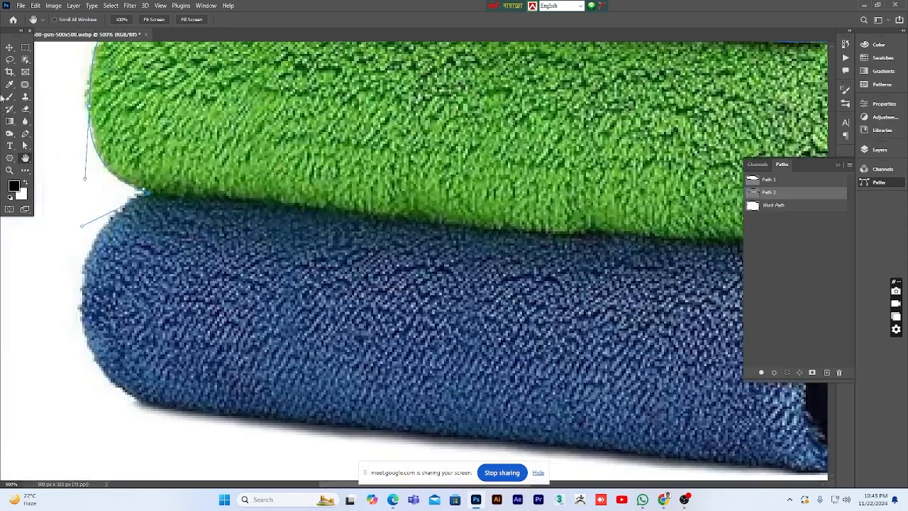
left_click(26, 134)
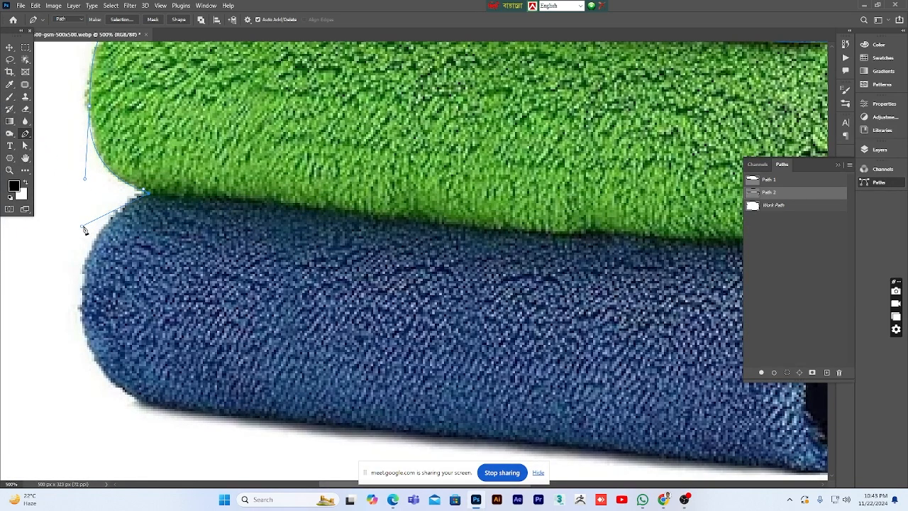
Trace Path 2 along the left and middle parts of the seam between the green and blue towels
left_click(199, 197)
left_click(268, 203)
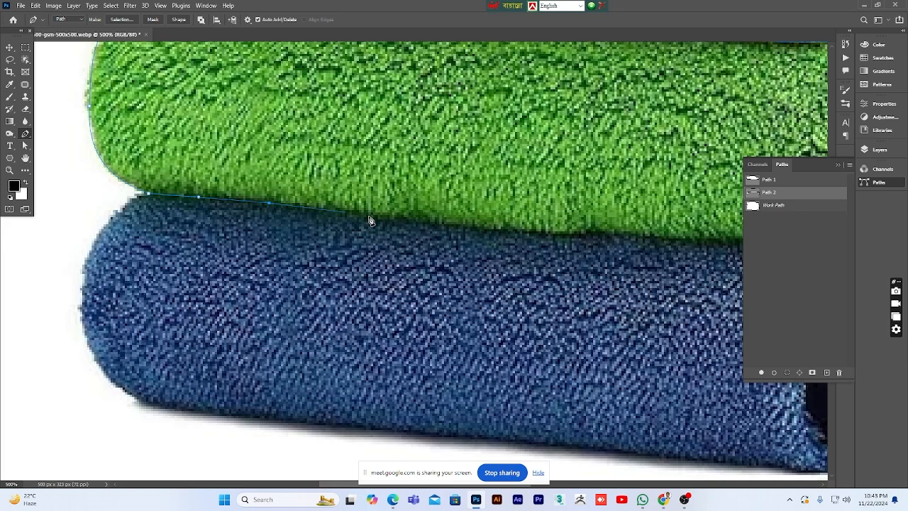
key("ctrl+z")
left_click(273, 204)
left_click(301, 205)
left_click(407, 221)
left_click(461, 224)
left_click(518, 226)
left_click(605, 231)
left_click(657, 231)
Adjust the last seam anchor and extend Path 2 along the seam to beneath the green towel's dark trim
left_click(25, 158)
left_click_drag(614, 329, 297, 352)
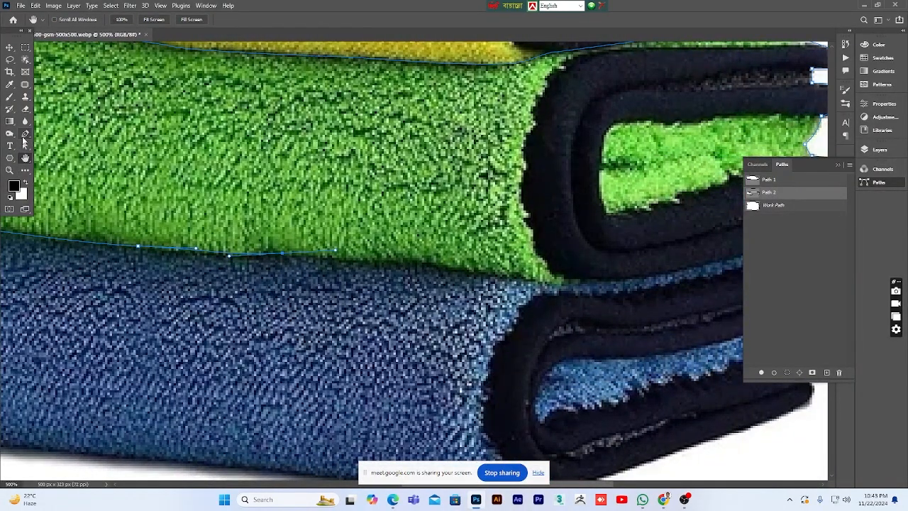
left_click(25, 135)
left_click_drag(335, 250, 334, 258)
left_click_drag(426, 265, 443, 269)
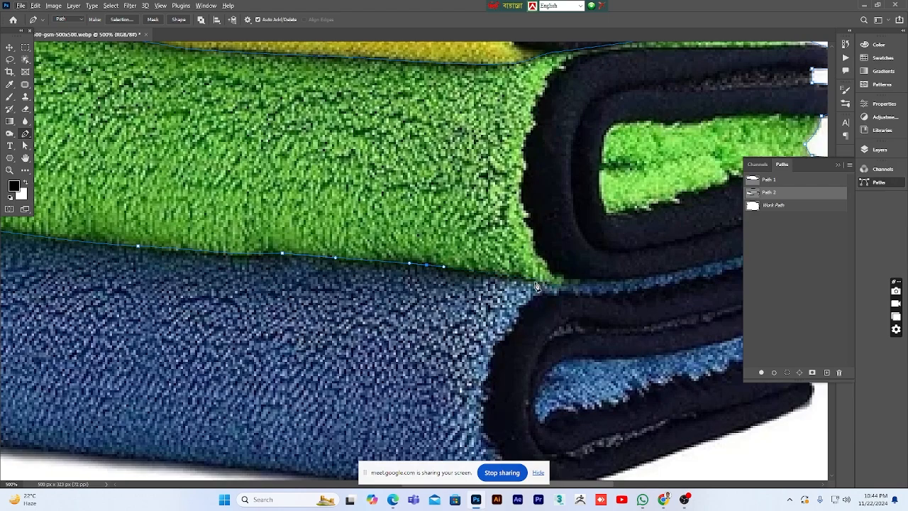
left_click_drag(530, 278, 678, 269)
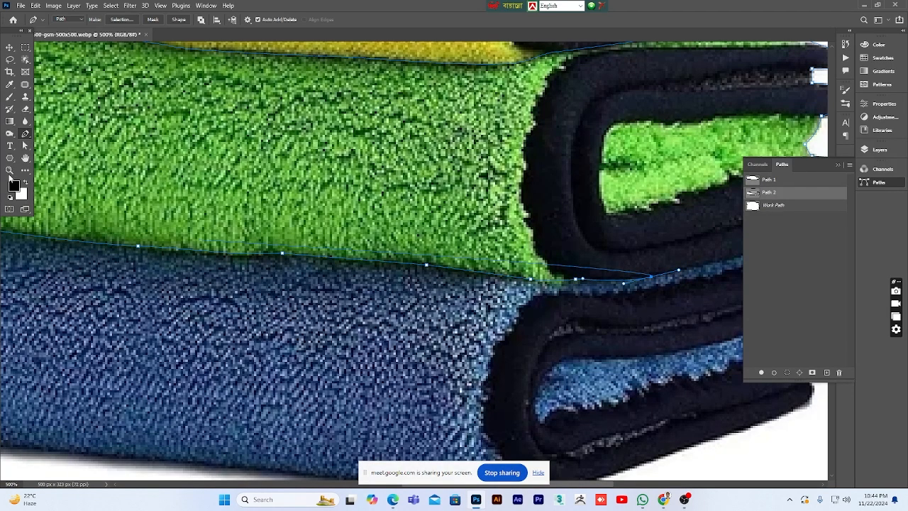
Continue Path 2 beneath the green towel's lower trim and join it to the open anchor at the right end
key("space")
left_click_drag(479, 291, 256, 295)
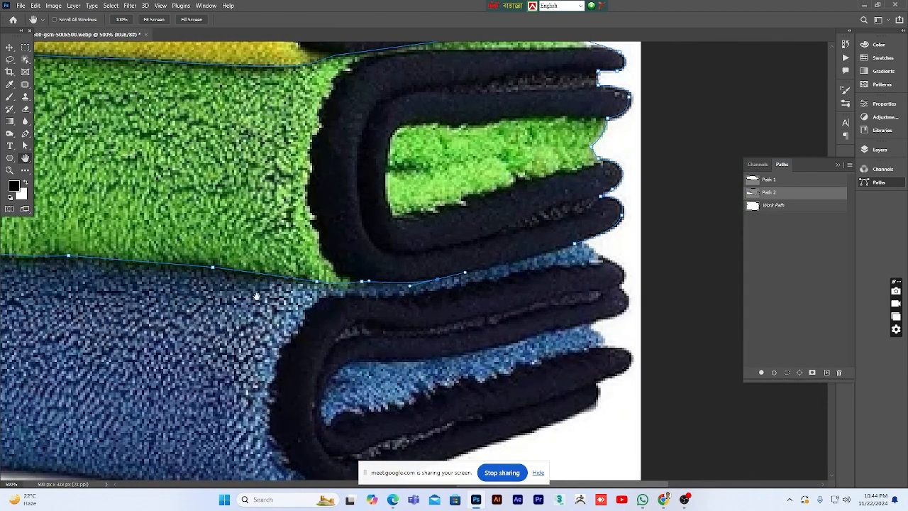
left_click(25, 134)
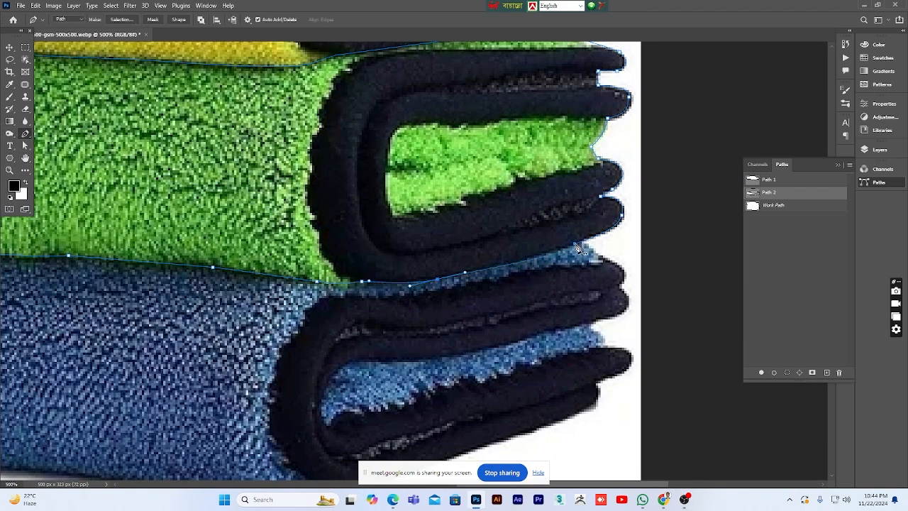
left_click_drag(548, 253, 558, 251)
left_click(575, 244)
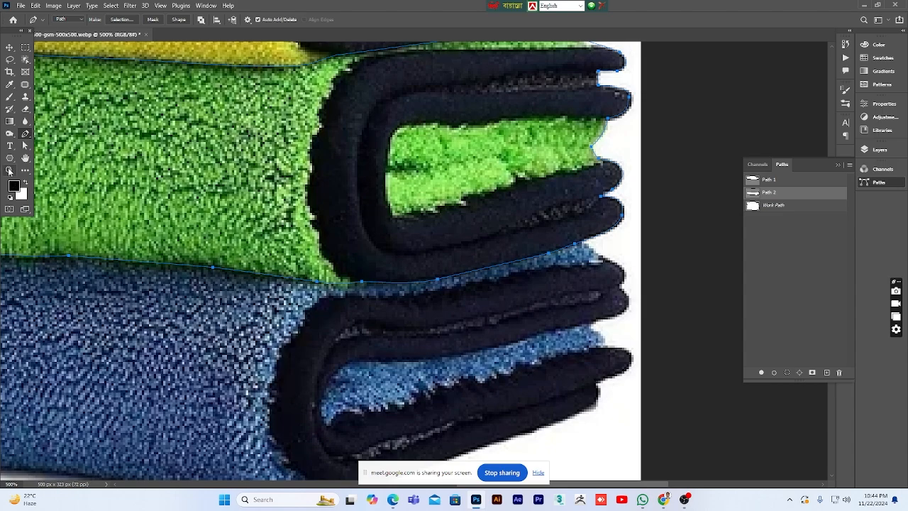
Compare the outlines stored in Path 1, Path 2 and Work Path against the whole towel stack
left_click(9, 170)
left_click(185, 221, "alt")
left_click(185, 221)
left_click(185, 222)
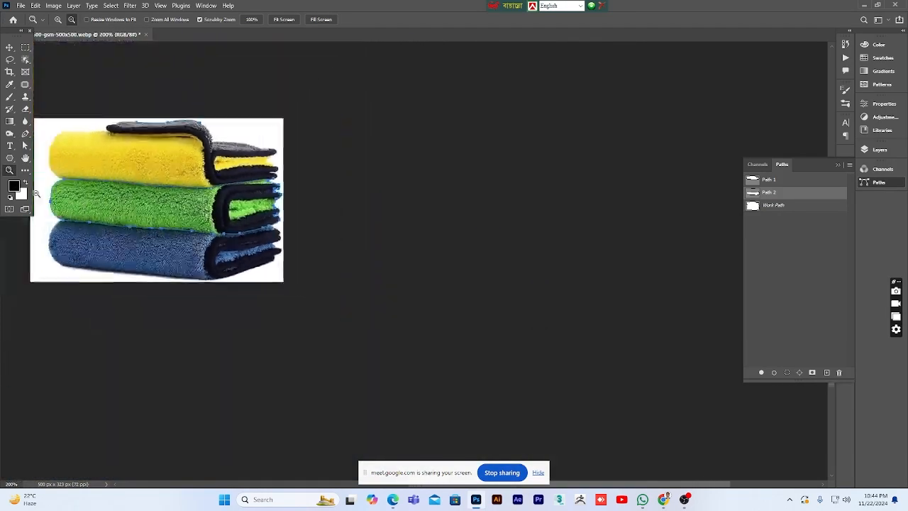
left_click(86, 177, "alt")
left_click(25, 157)
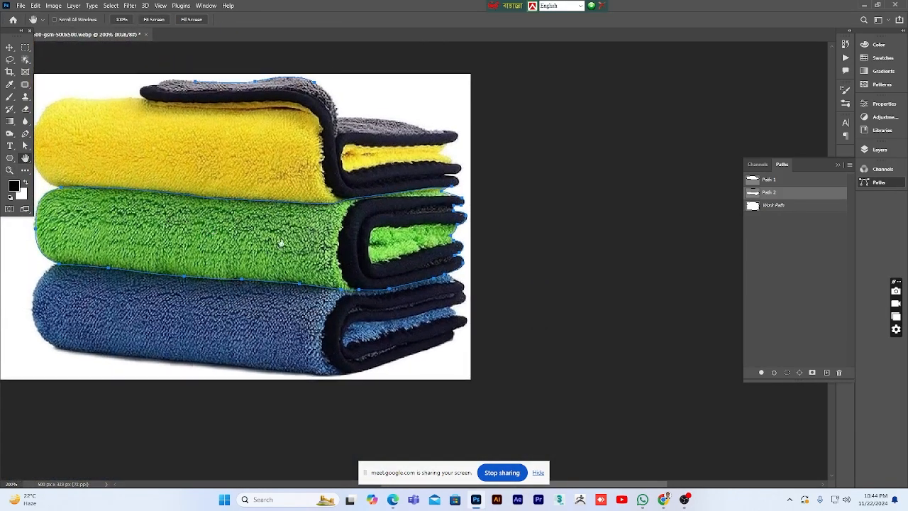
left_click_drag(277, 217, 385, 248)
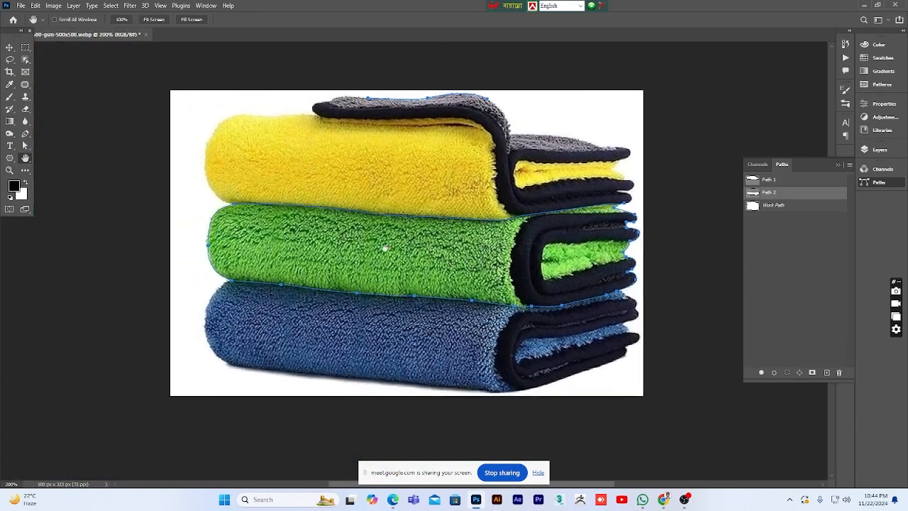
left_click(764, 180)
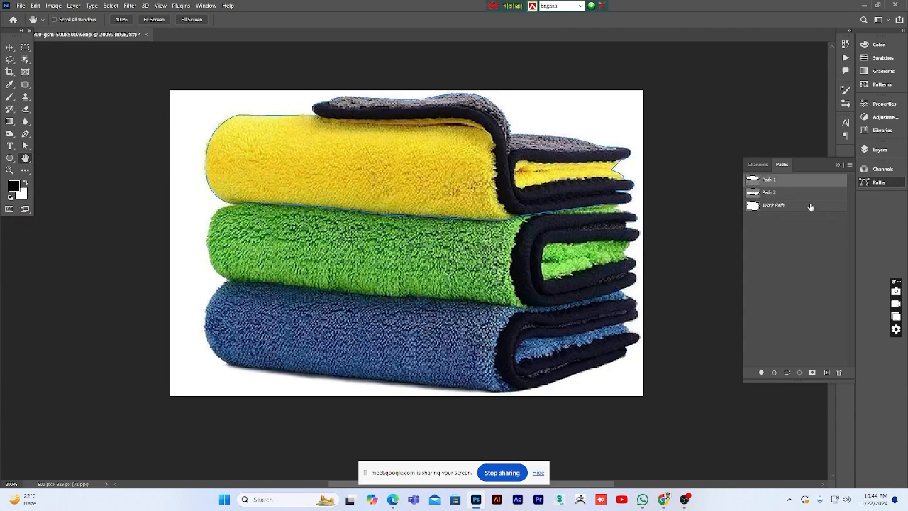
left_click(769, 194)
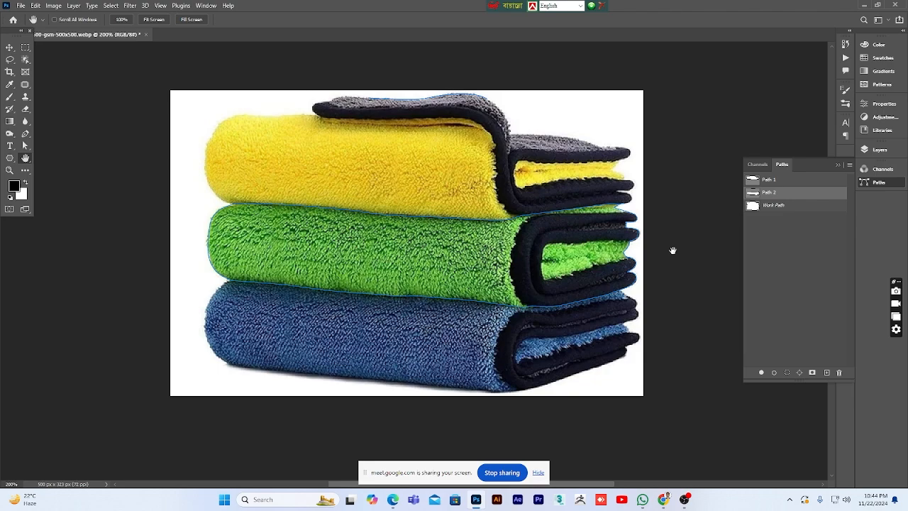
left_click(779, 206)
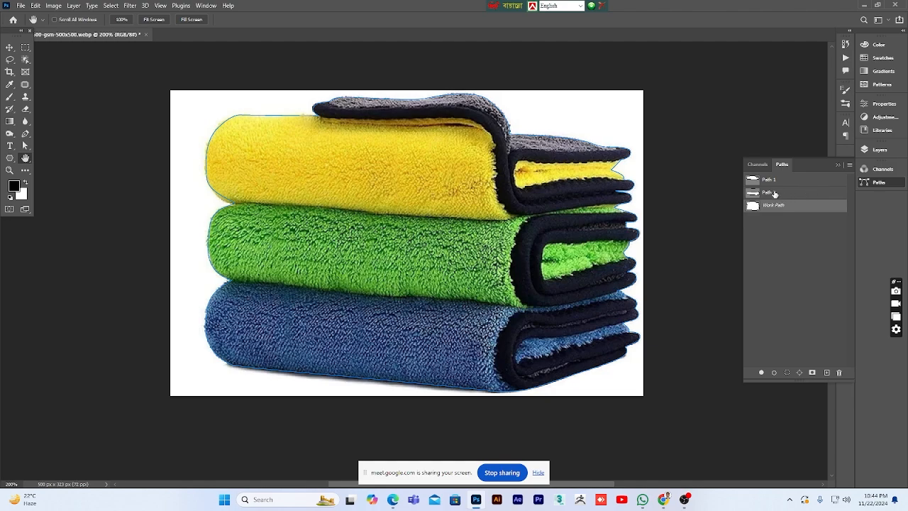
left_click(773, 182)
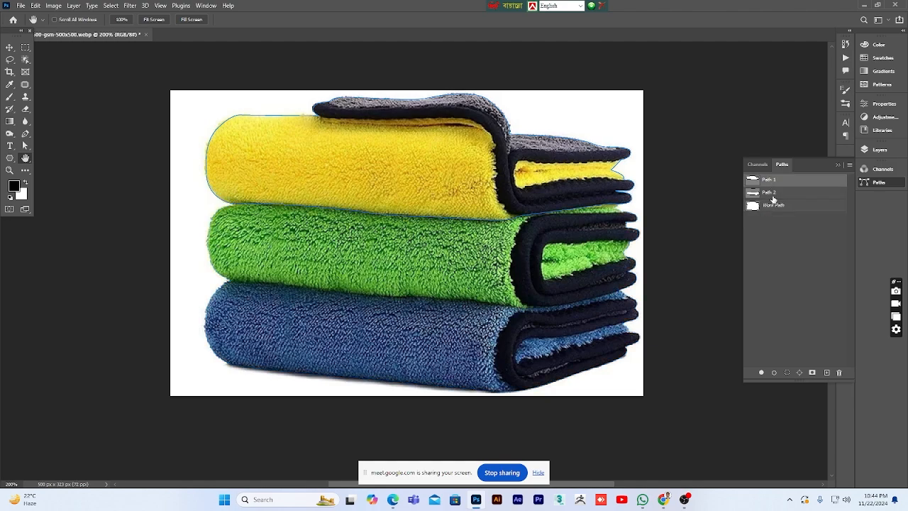
left_click(772, 209)
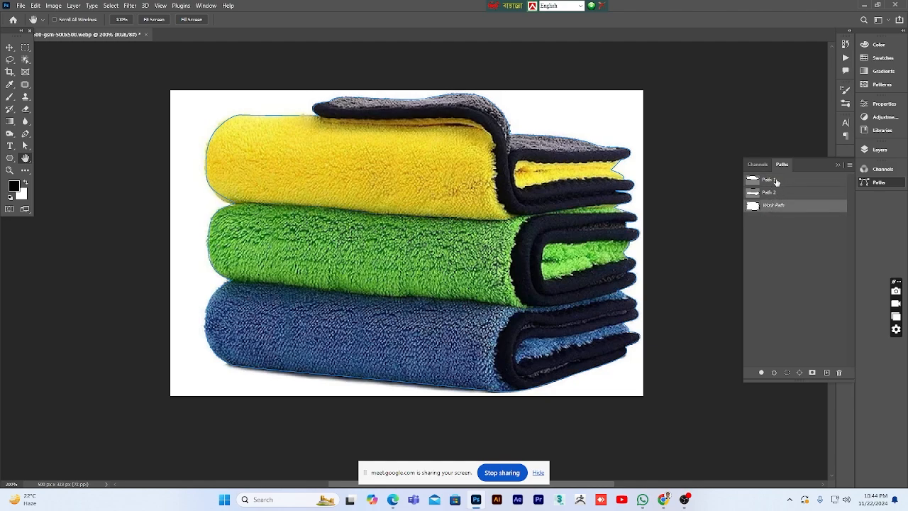
left_click(774, 194)
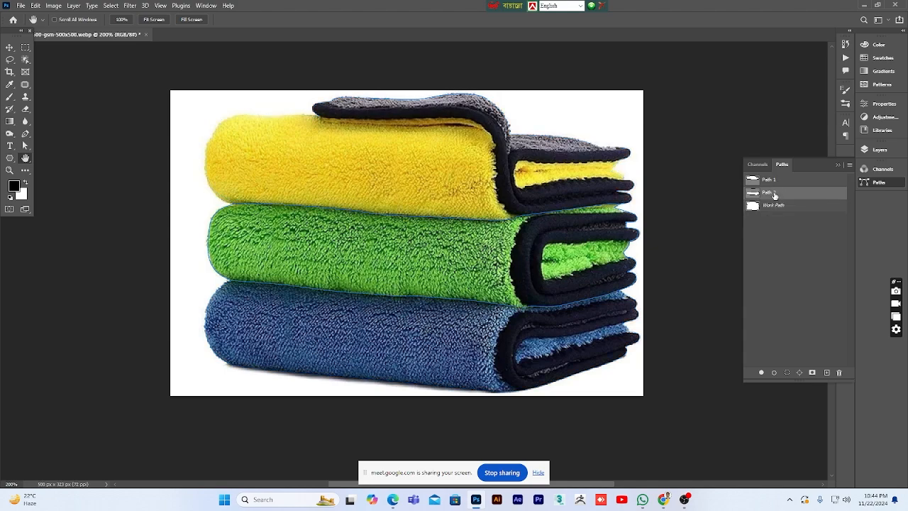
Review the stored paths and copy the green towel's outline from Path 2 into Work Path
left_click(775, 207)
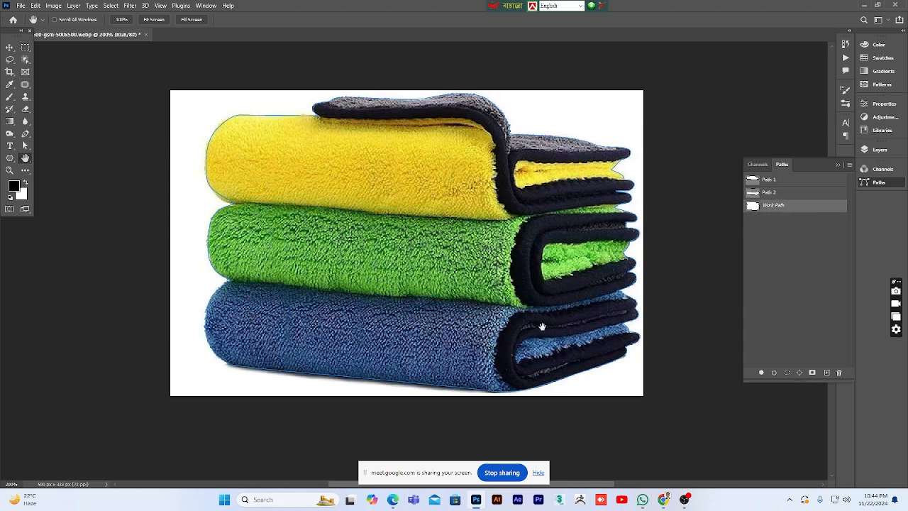
left_click(799, 181)
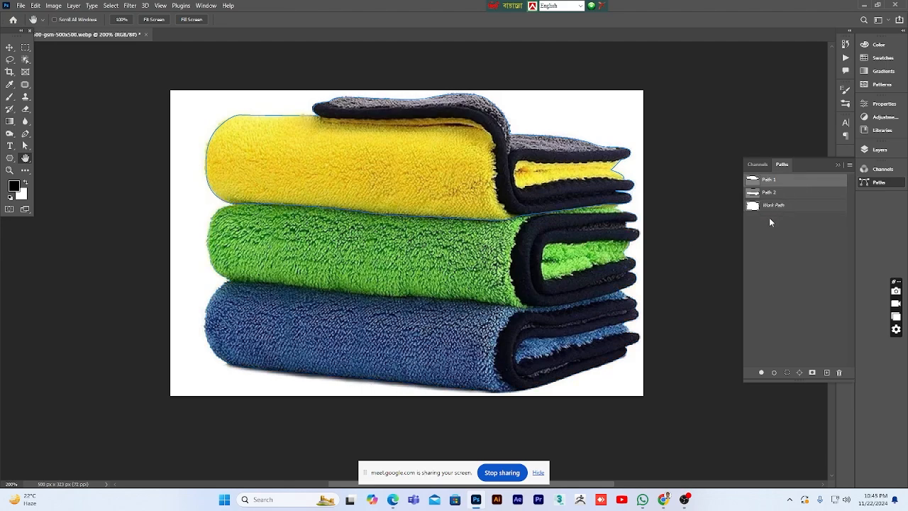
left_click(779, 207)
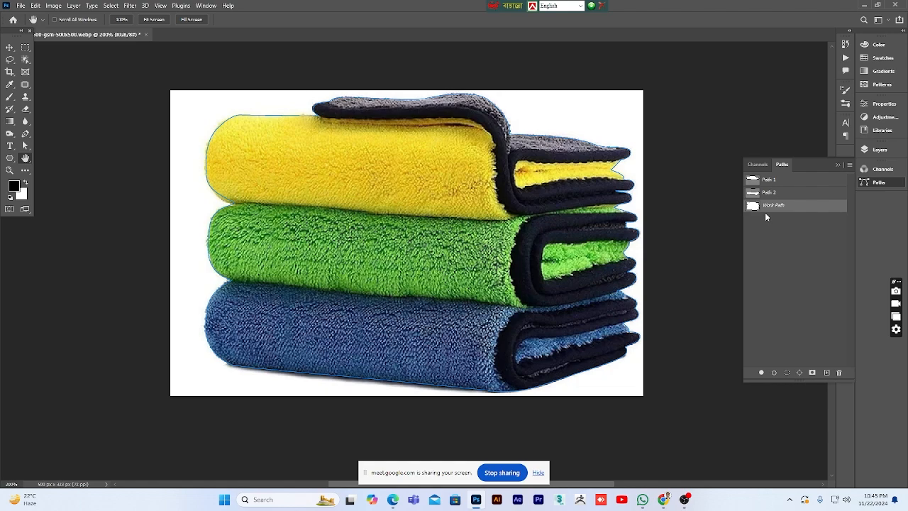
left_click(786, 195)
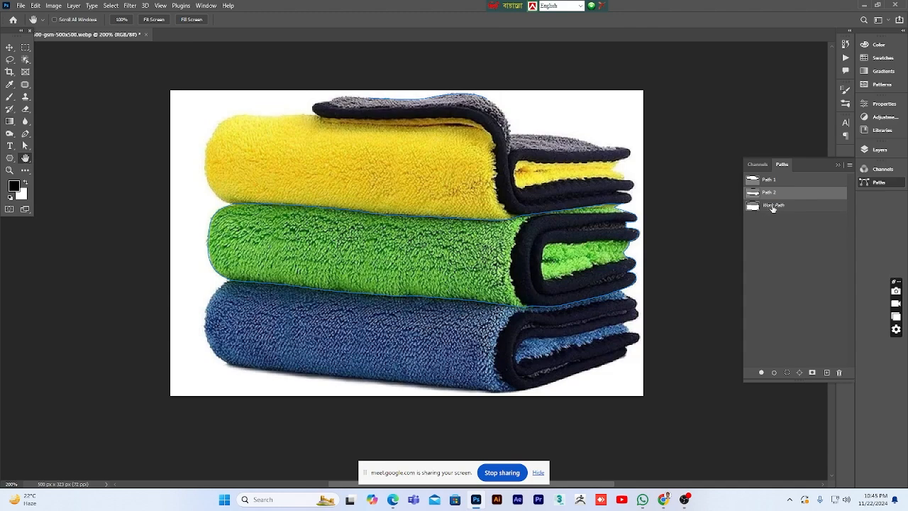
left_click(772, 206)
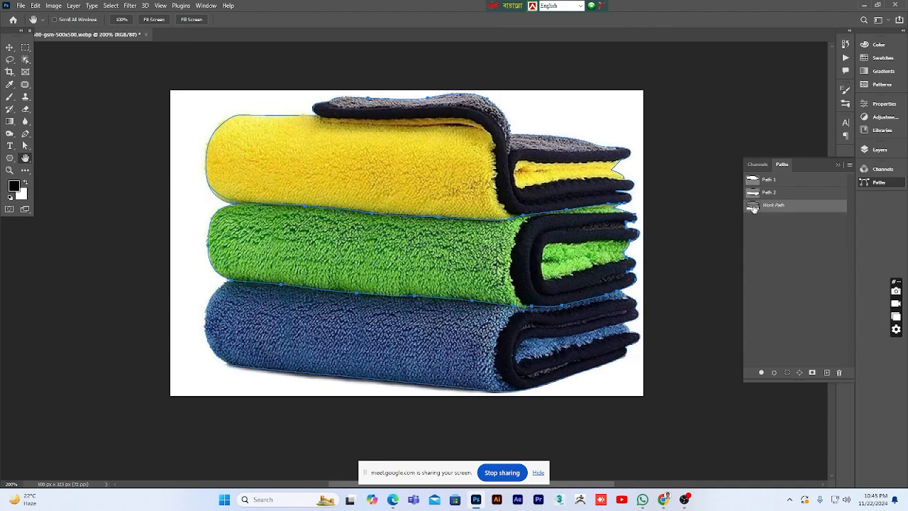
Examine the combined stack and seam outlines in Work Path, with the path shown and hidden
scroll(762, 241, "up", 5)
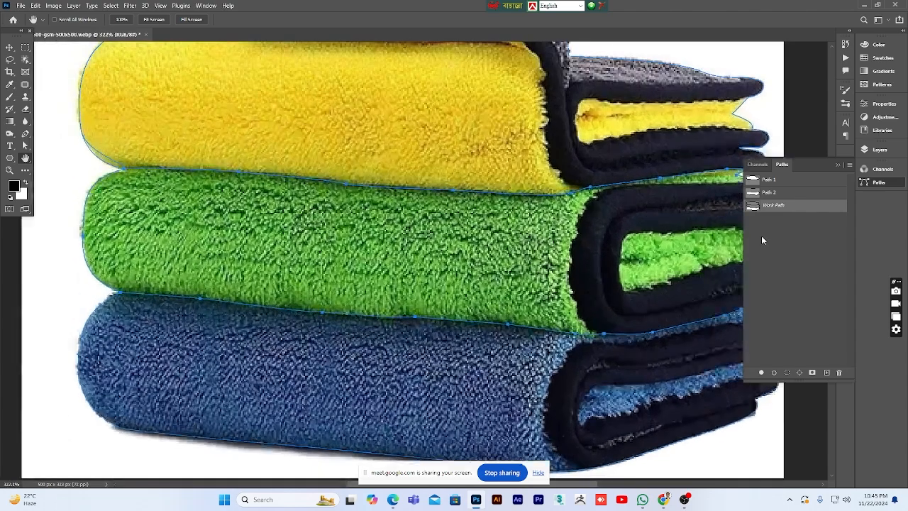
scroll(760, 240, "down", 2)
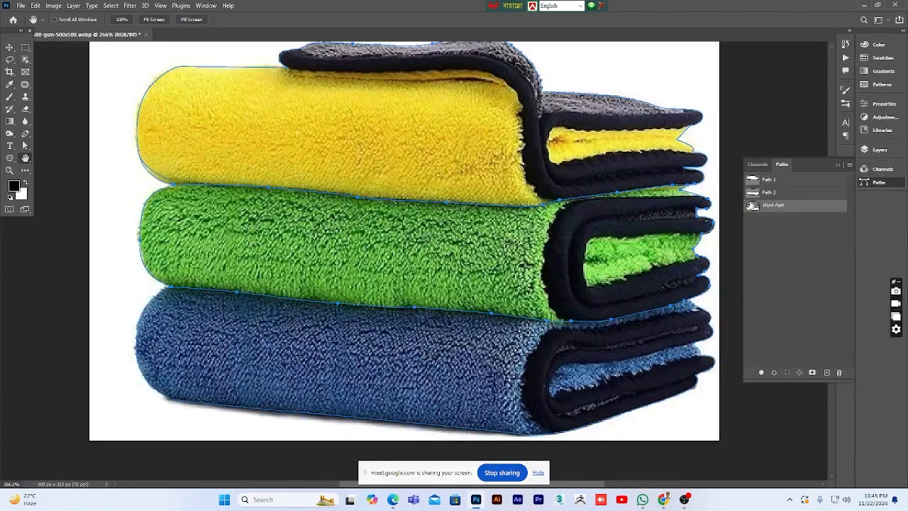
left_click(827, 227)
scroll(817, 222, "up", 2)
scroll(816, 222, "down", 2)
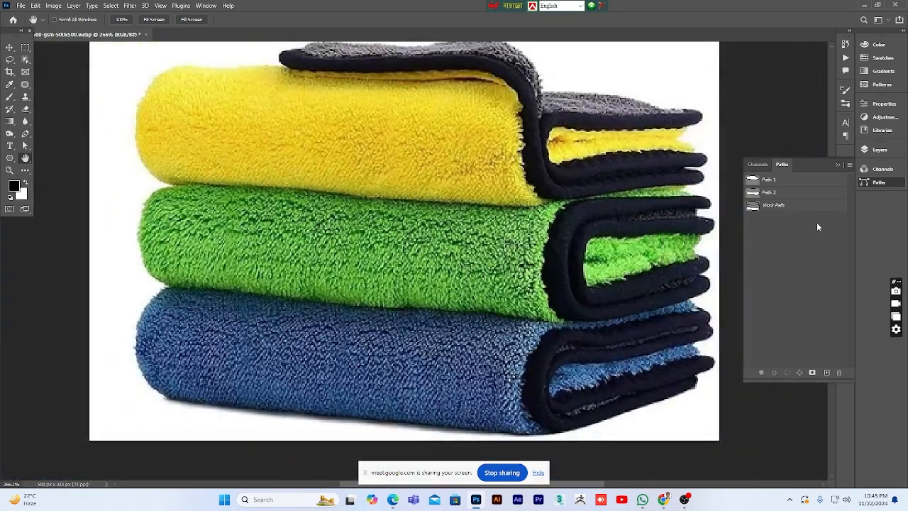
left_click(772, 205)
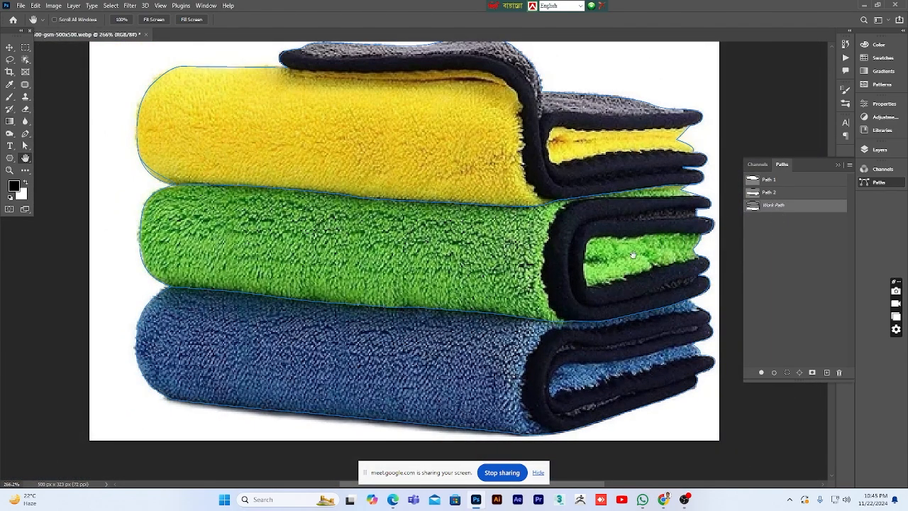
scroll(395, 330, "down", 1)
scroll(395, 330, "up", 1)
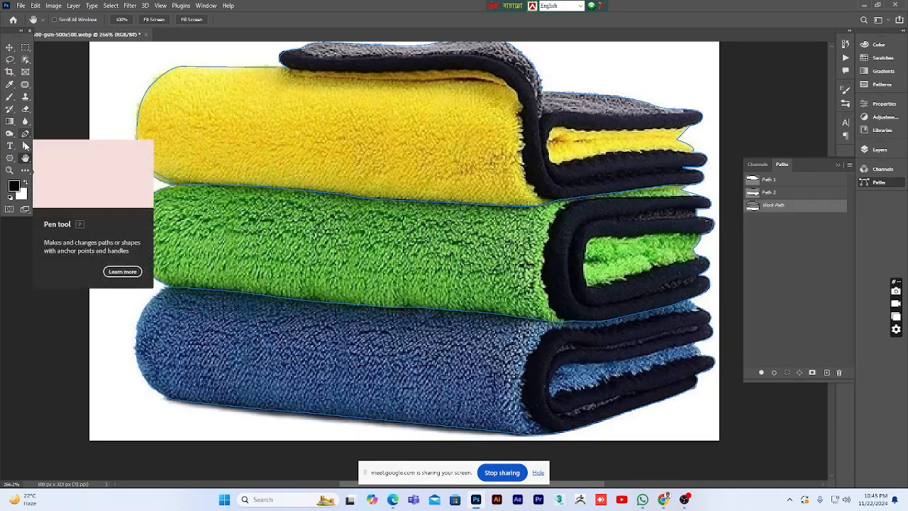
Delete the yellow and green towels' anchors from Work Path, keeping only the outline around the blue towel
left_click(25, 145)
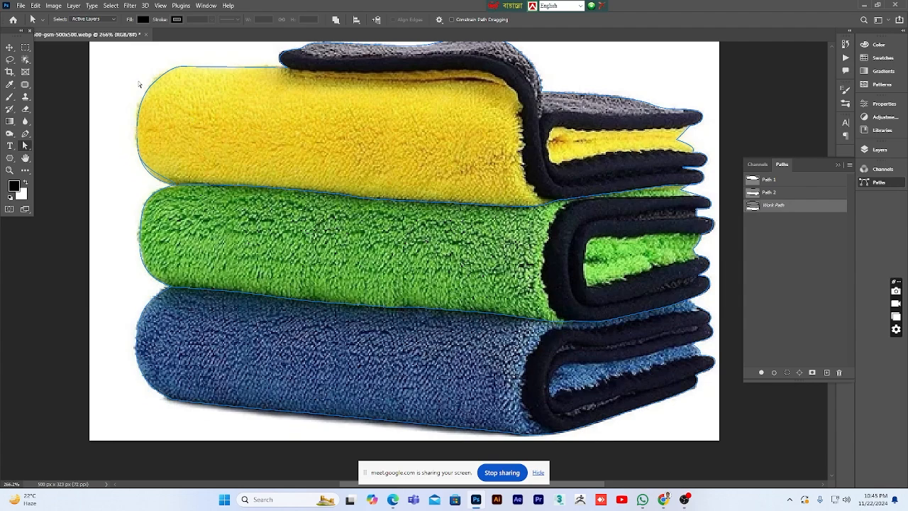
scroll(140, 84, "up", 1)
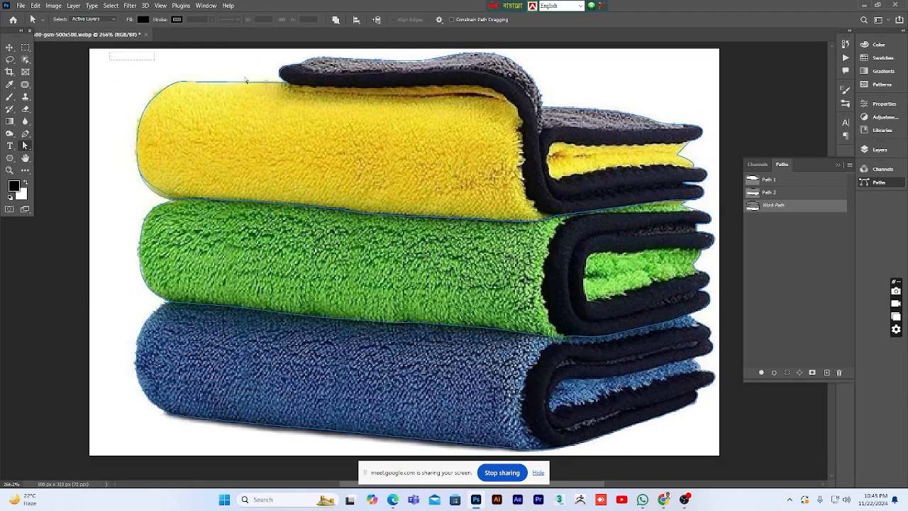
left_click_drag(246, 80, 712, 292)
key("Delete")
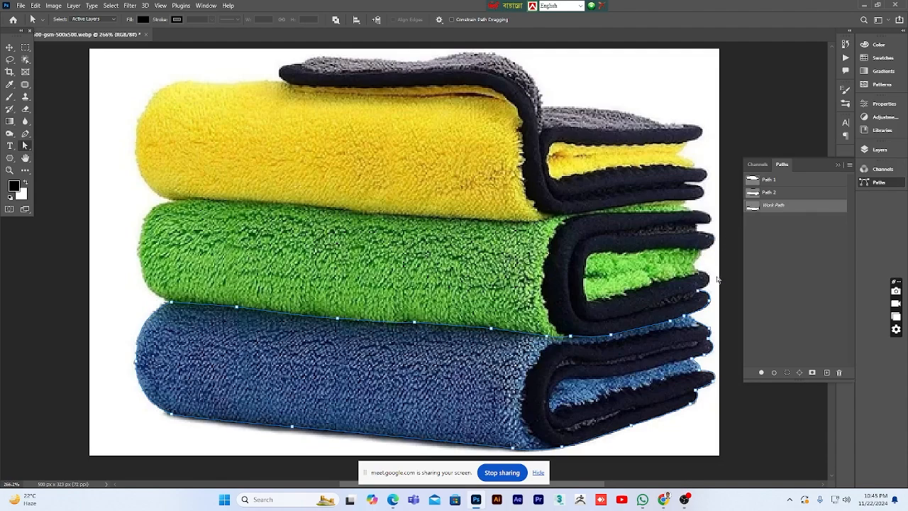
left_click_drag(717, 279, 685, 303)
key("Delete")
scroll(709, 342, "down", 1)
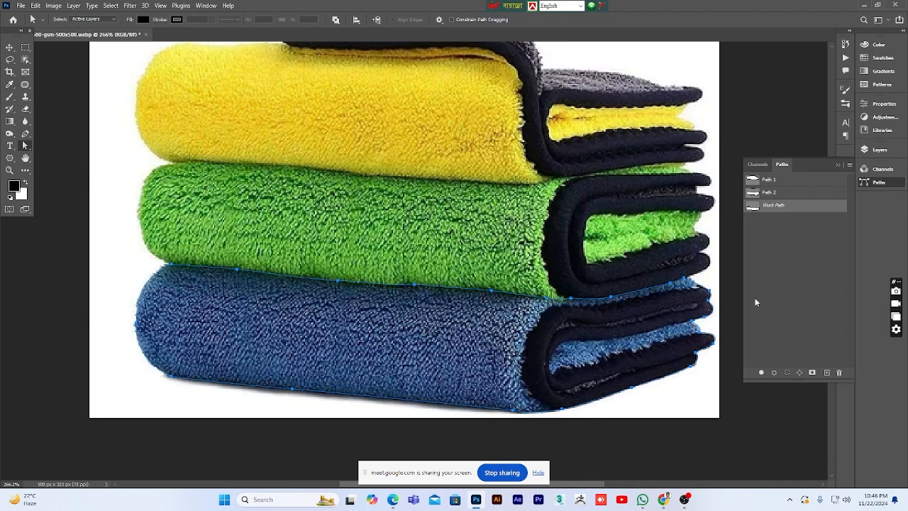
scroll(587, 379, "up", 1)
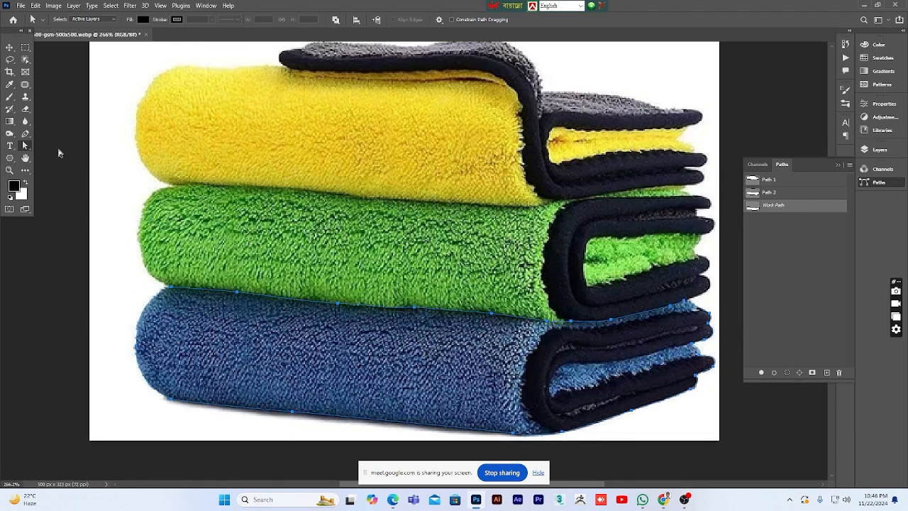
Check the outlines in Path 2 and Path 1 against the green and yellow towels
left_click_drag(122, 63, 718, 281)
left_click(756, 192)
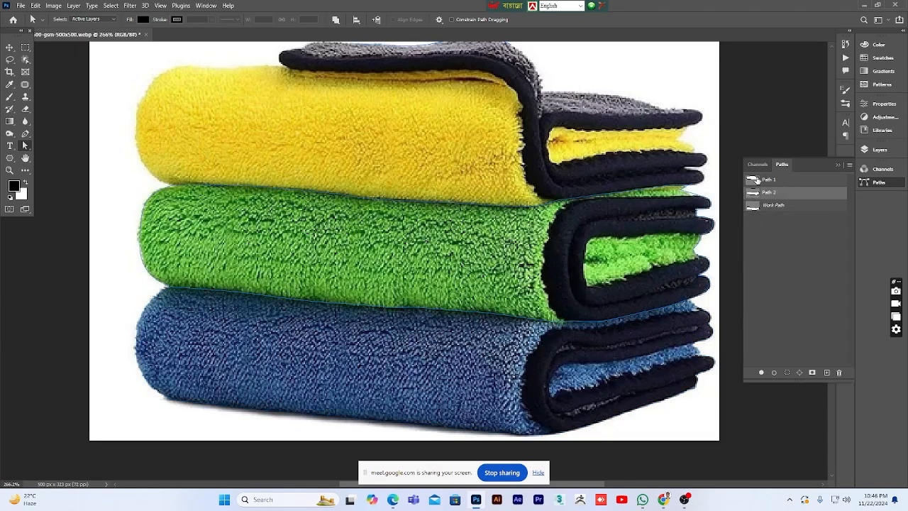
left_click(756, 180)
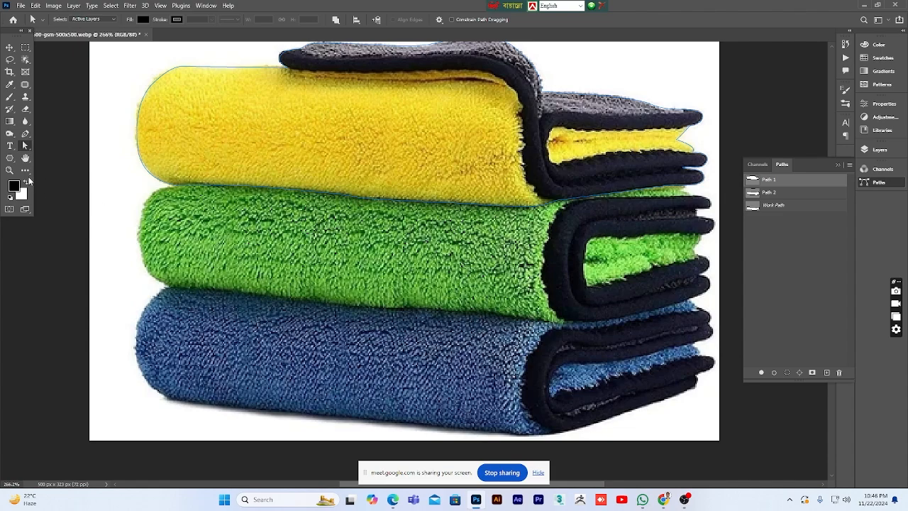
left_click(9, 170)
left_click(383, 256)
left_click(439, 273)
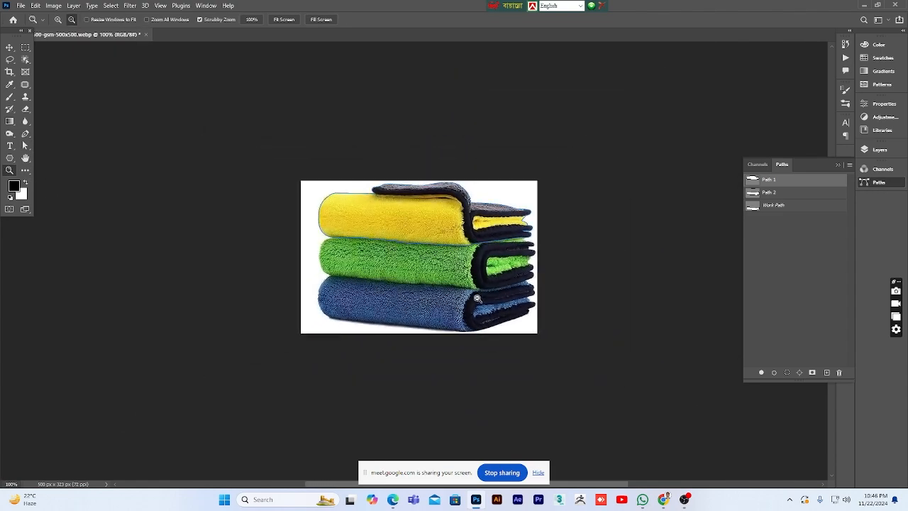
left_click(427, 298)
scroll(450, 308, "up", 1)
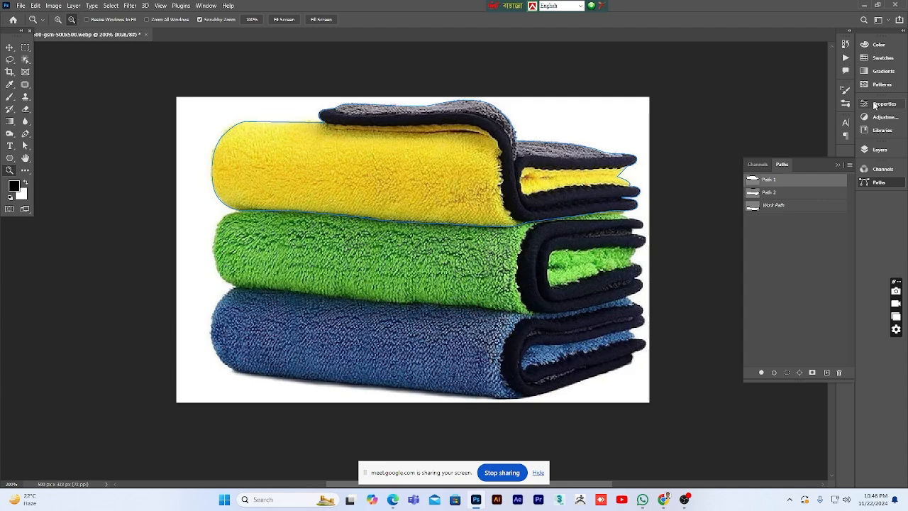
left_click(879, 150)
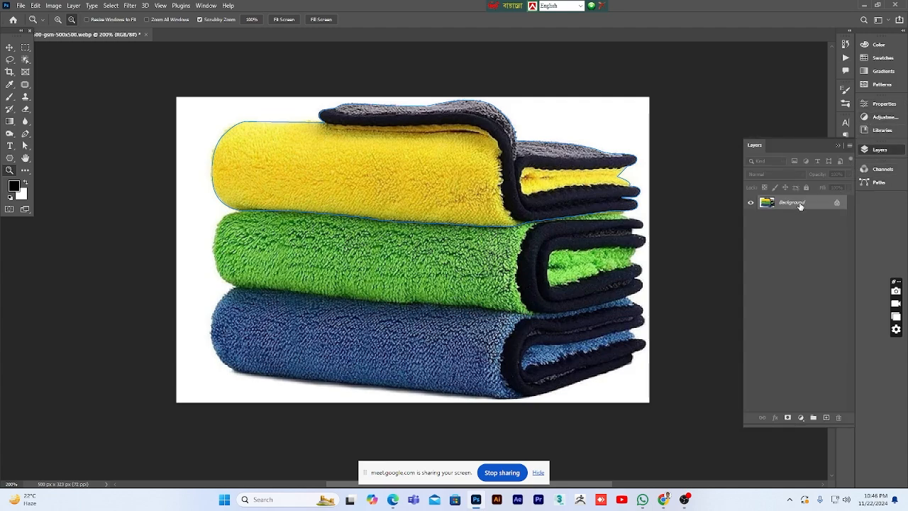
right_click(799, 206)
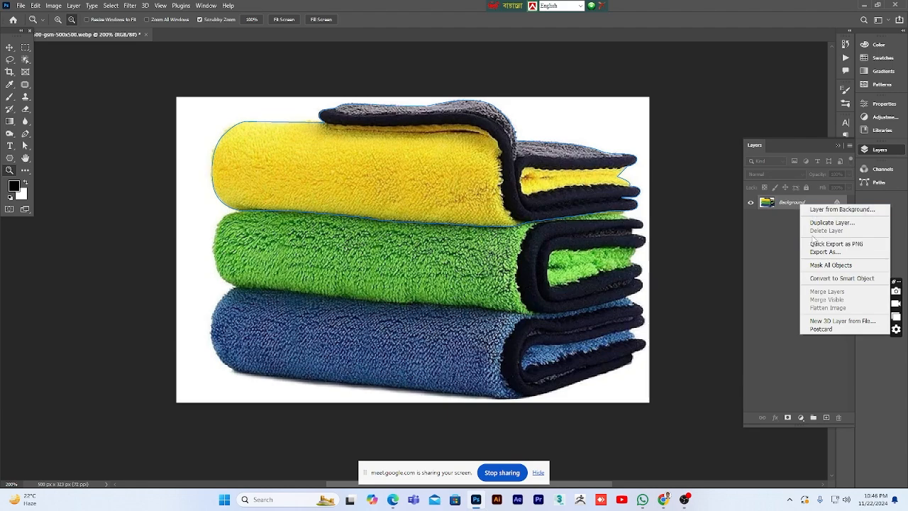
left_click(788, 205)
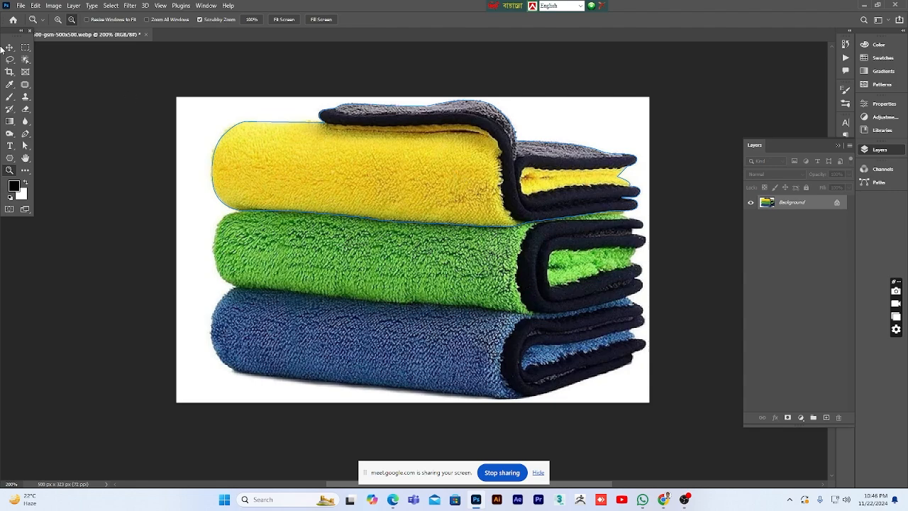
mouse_move(73, 6)
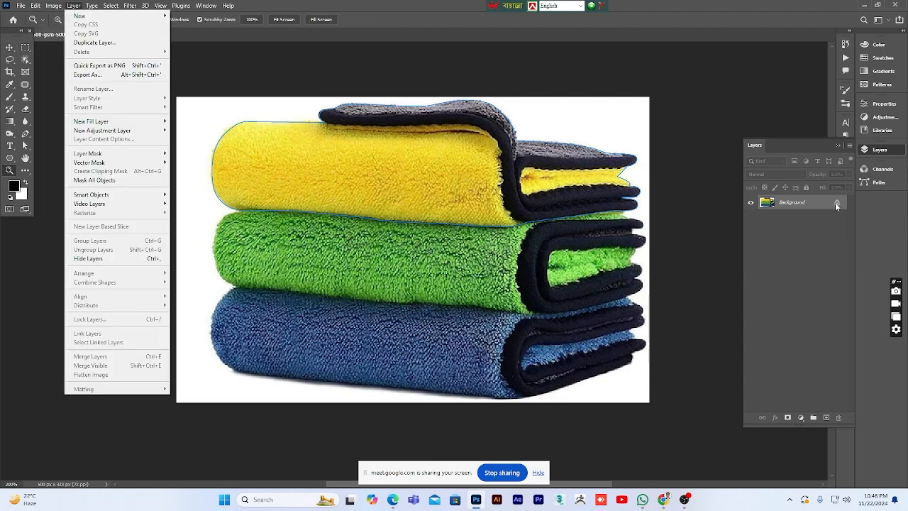
Load Path 1 as a selection around the yellow top towel, with the Background layer active
left_click(877, 183)
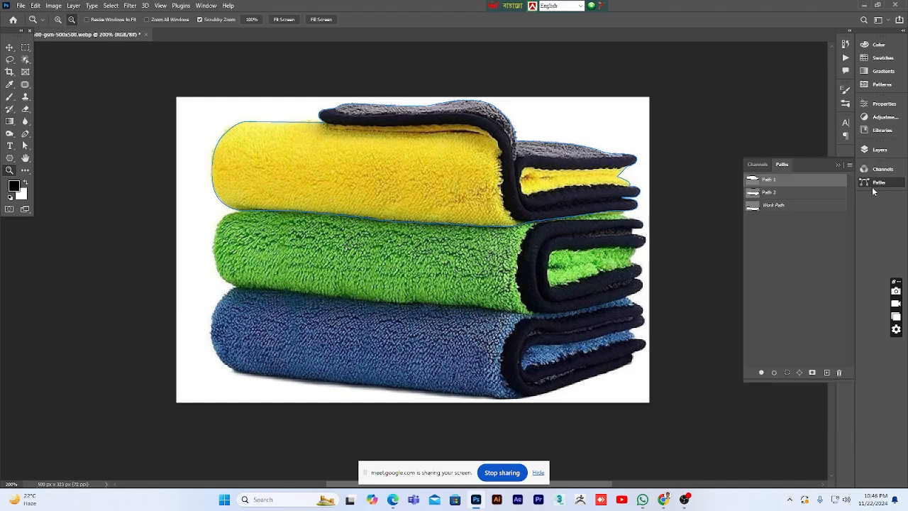
left_click(752, 182, "ctrl")
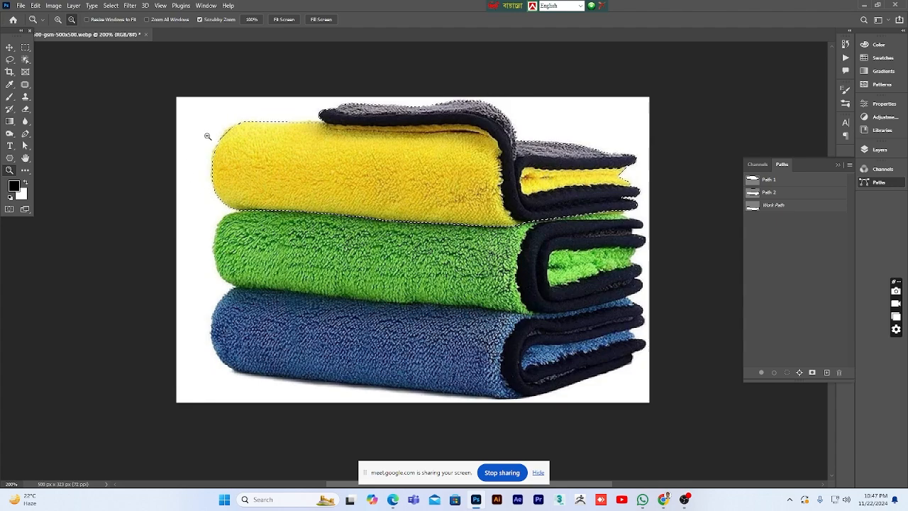
left_click(879, 149)
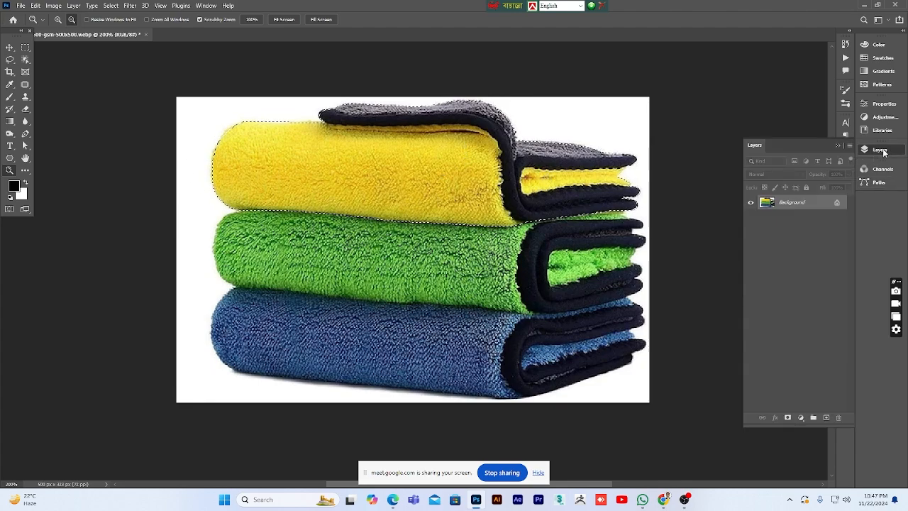
Recolour the selected top towel with Hue/Saturation at Hue -70, Saturation -12 and Lightness -19, and clear the selection
left_click(53, 5)
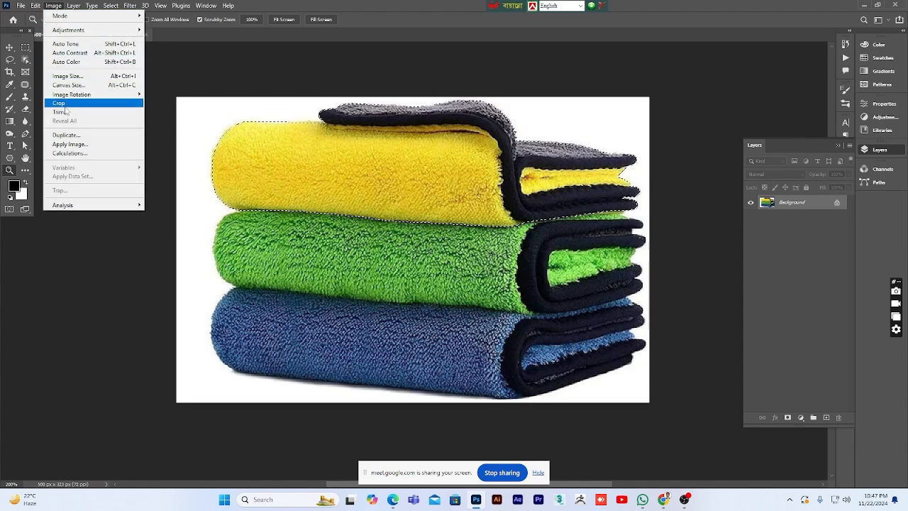
mouse_move(64, 35)
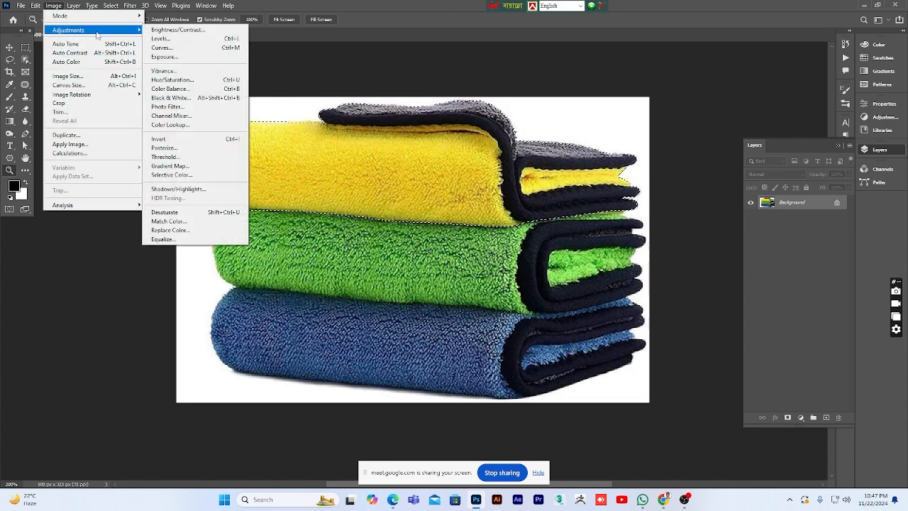
left_click(205, 80)
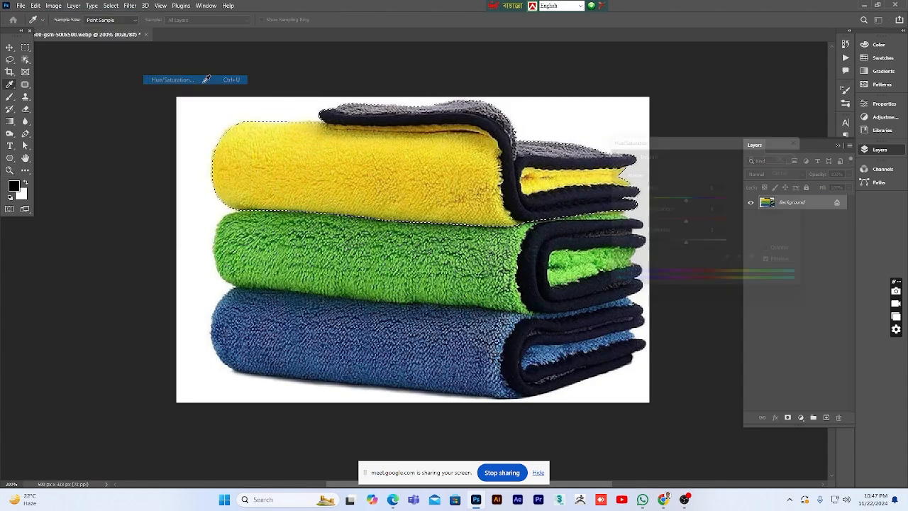
left_click_drag(669, 134, 765, 137)
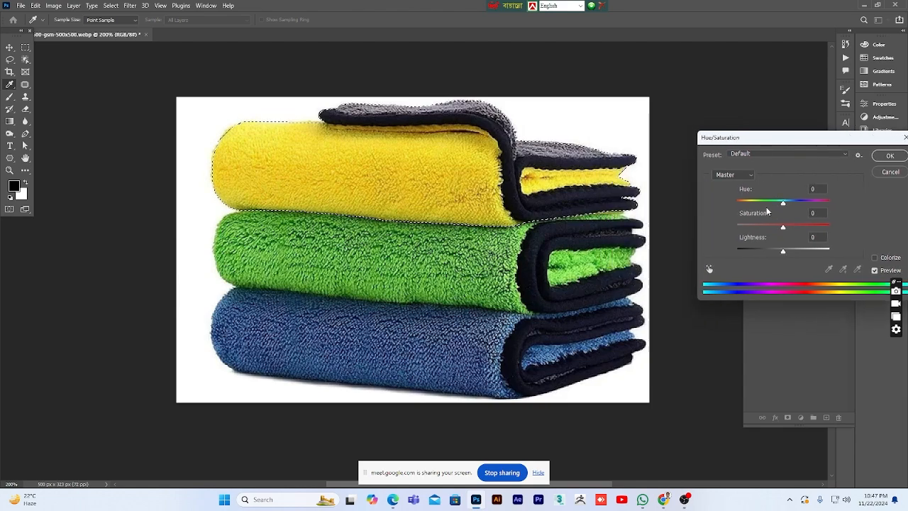
left_click_drag(782, 202, 774, 252)
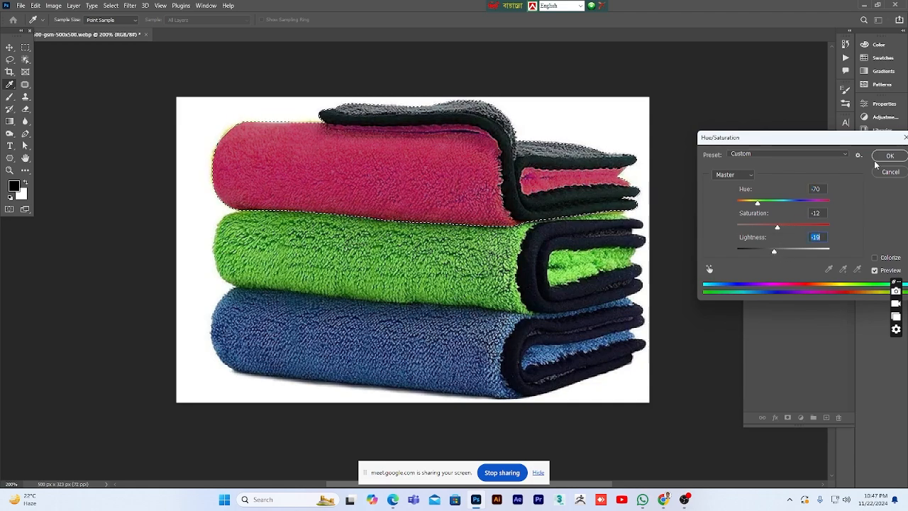
left_click(893, 156)
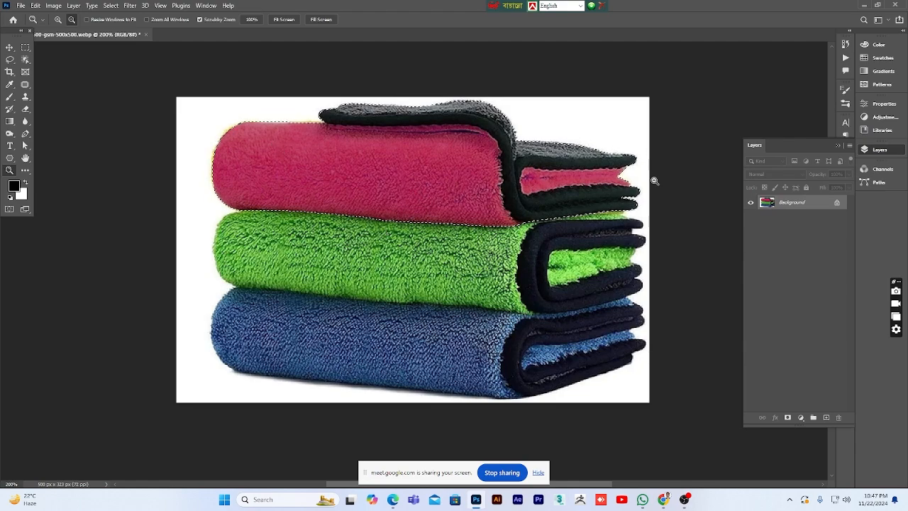
key("ctrl+d")
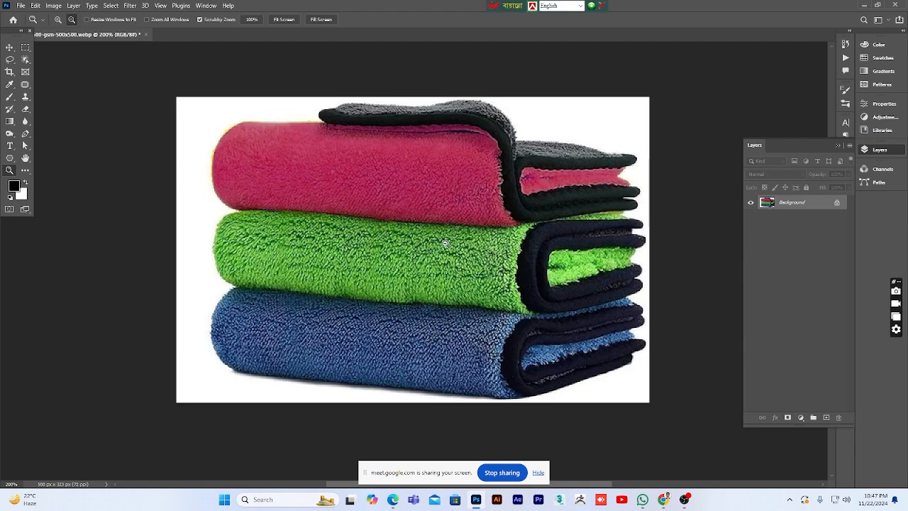
Recolour the selected green middle towel with Hue/Saturation at Hue -72, Saturation +12 and Lightness -27, and clear the selection
scroll(446, 244, "up", 3)
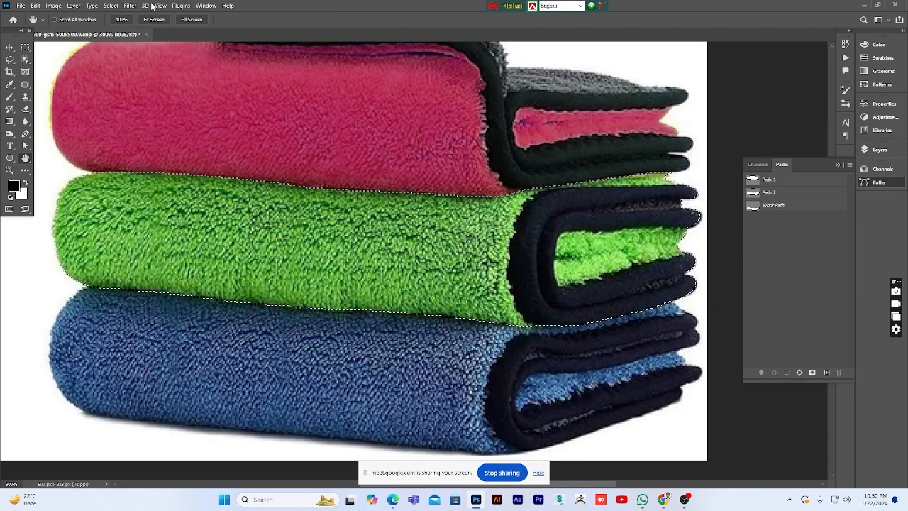
left_click(54, 6)
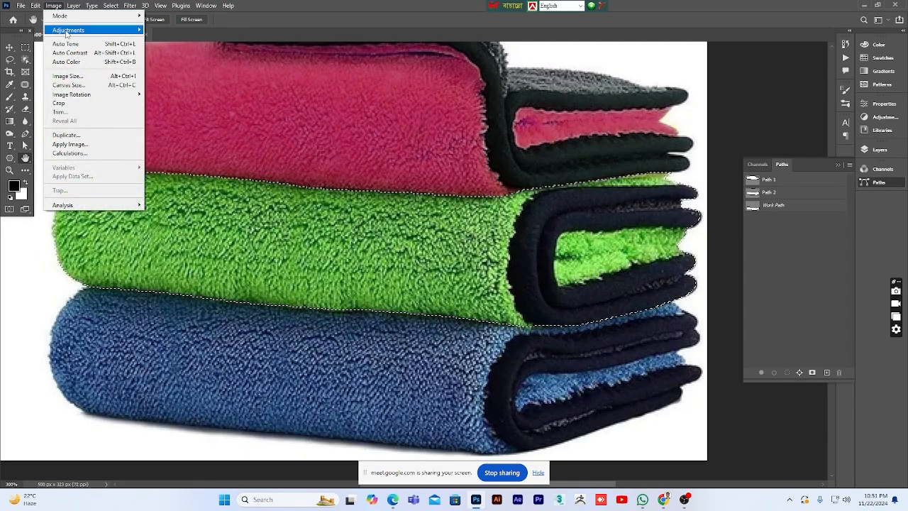
mouse_move(68, 32)
left_click(169, 80)
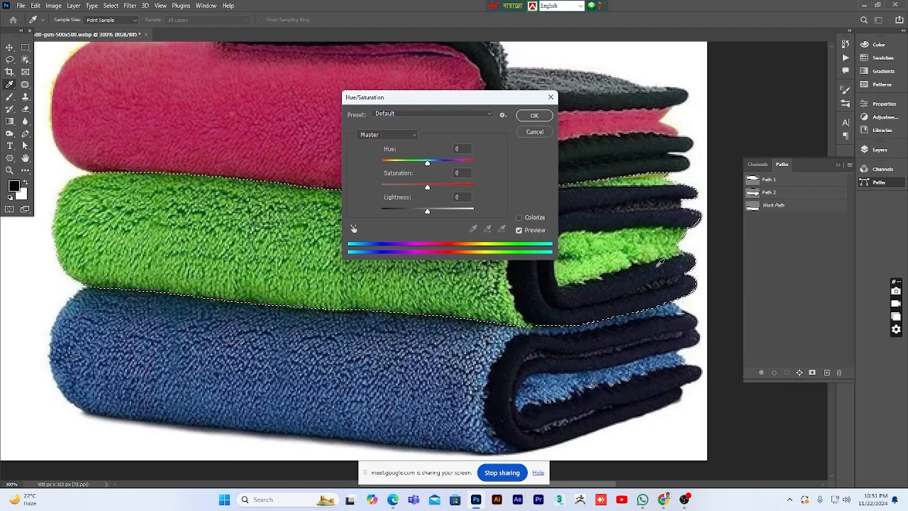
left_click_drag(447, 97, 787, 277)
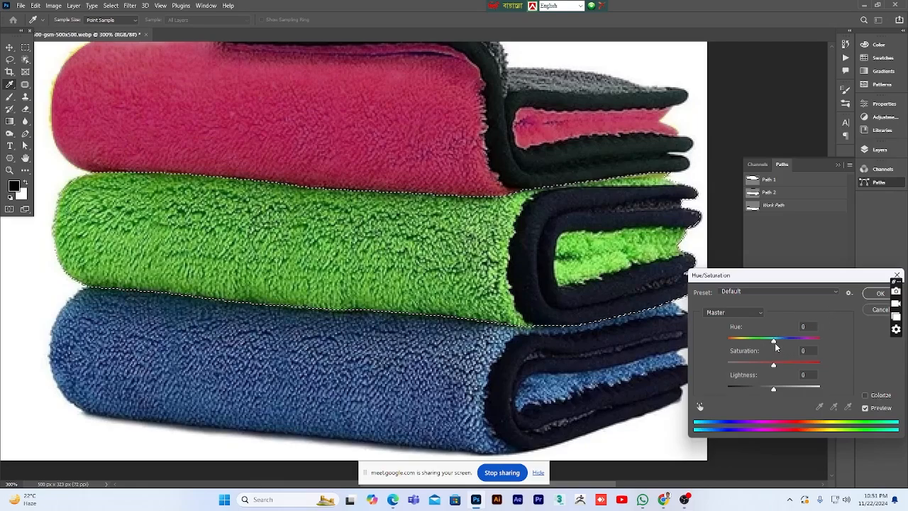
left_click_drag(774, 341, 746, 344)
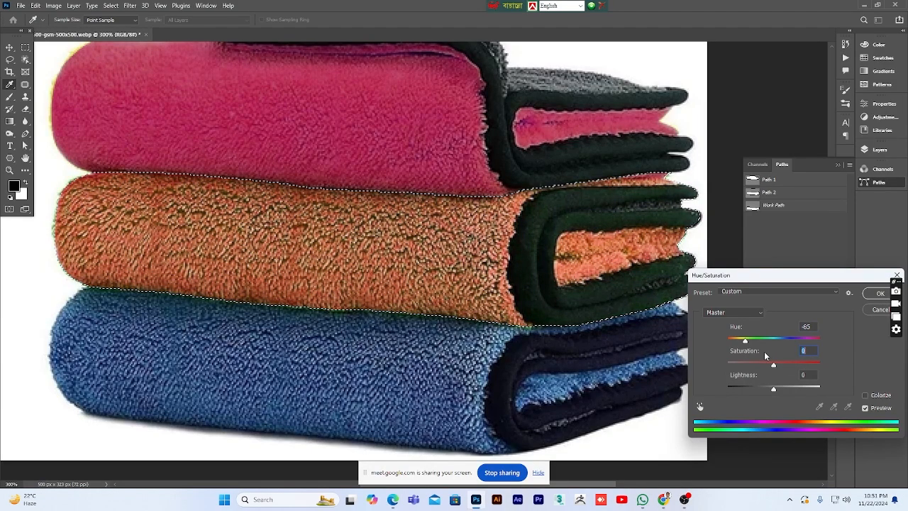
mouse_move(746, 342)
left_mouse_down()
mouse_move(757, 341)
mouse_move(749, 341)
left_mouse_up()
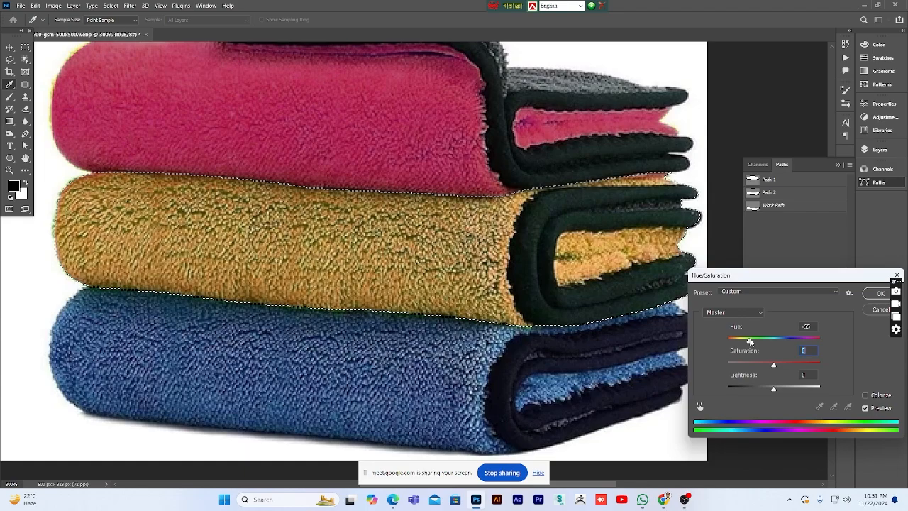
left_click_drag(774, 389, 763, 389)
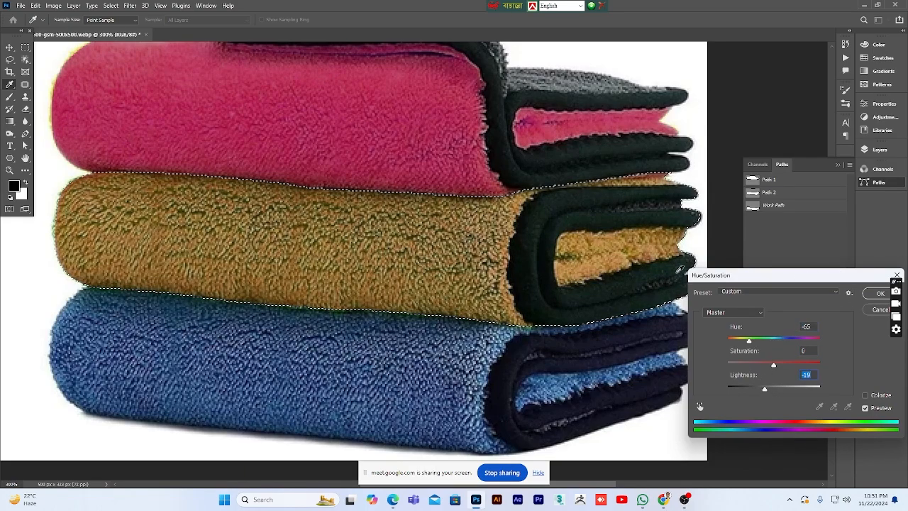
left_click_drag(806, 274, 766, 281)
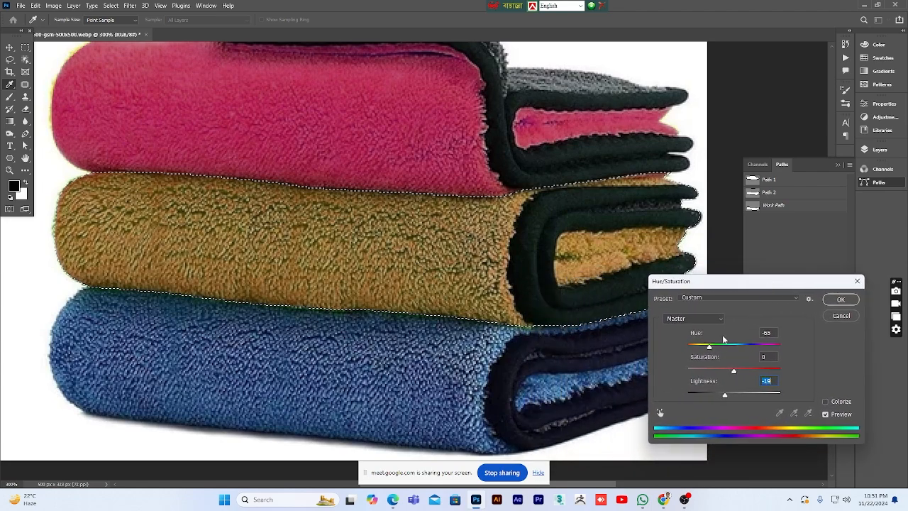
left_click_drag(710, 348, 724, 395)
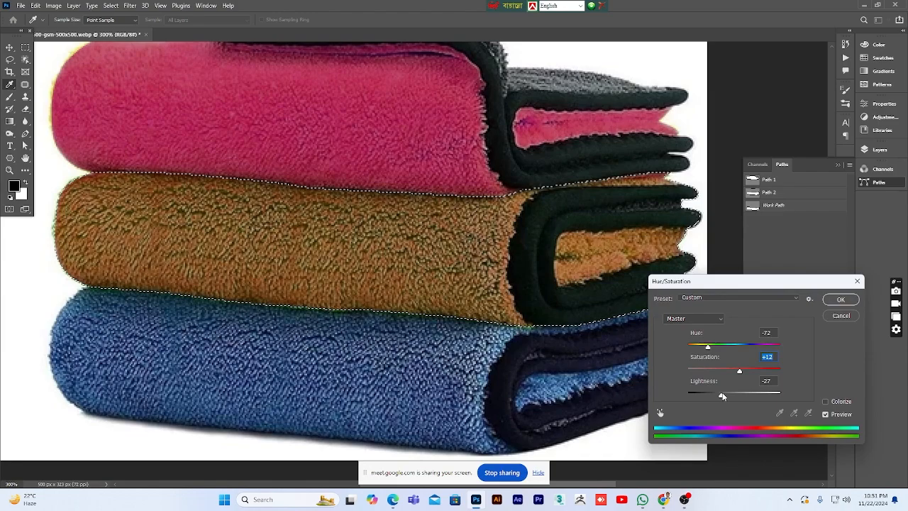
left_click(840, 299)
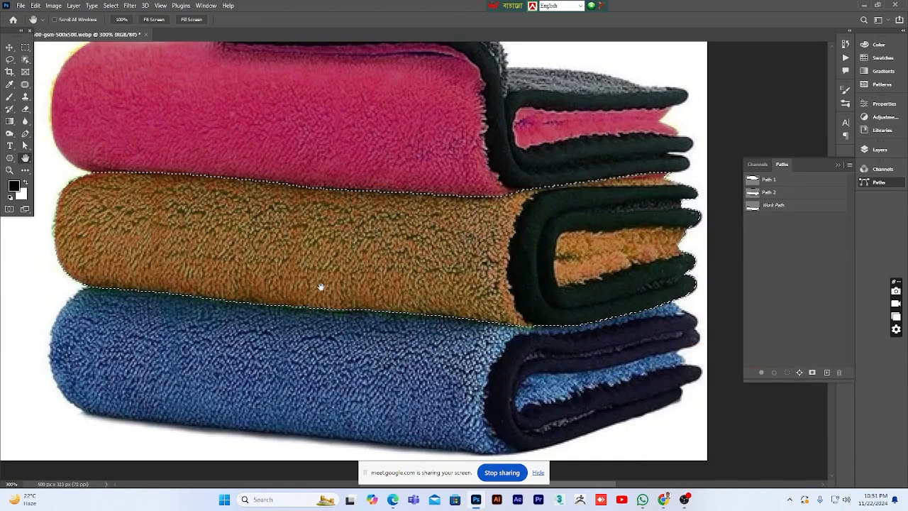
key("ctrl+d")
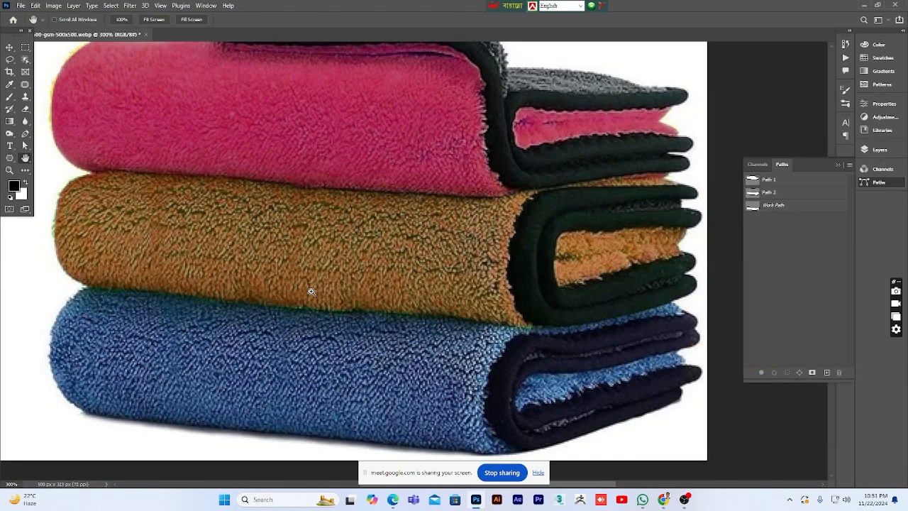
Load Work Path as a selection around the blue bottom towel
left_click(7, 171)
left_click(281, 259)
left_click(281, 258)
left_click(283, 259)
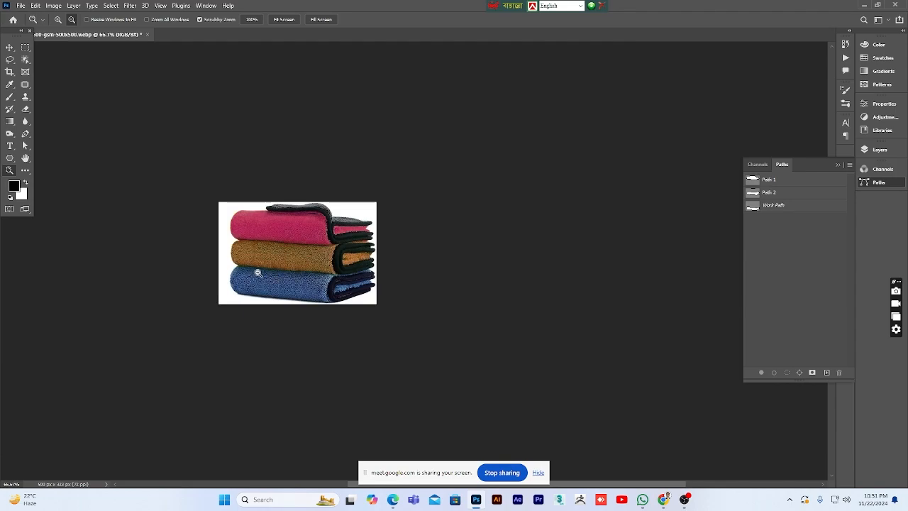
left_click(257, 272)
left_click(257, 268)
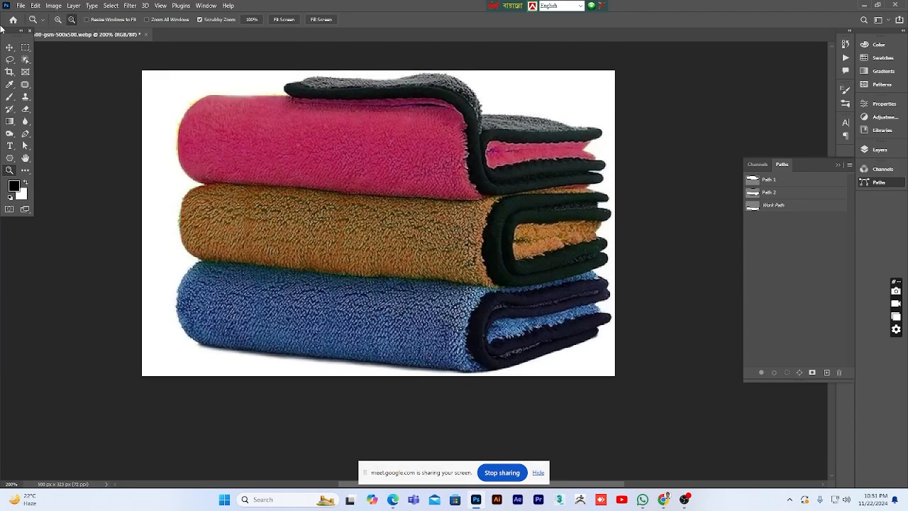
left_click(9, 47)
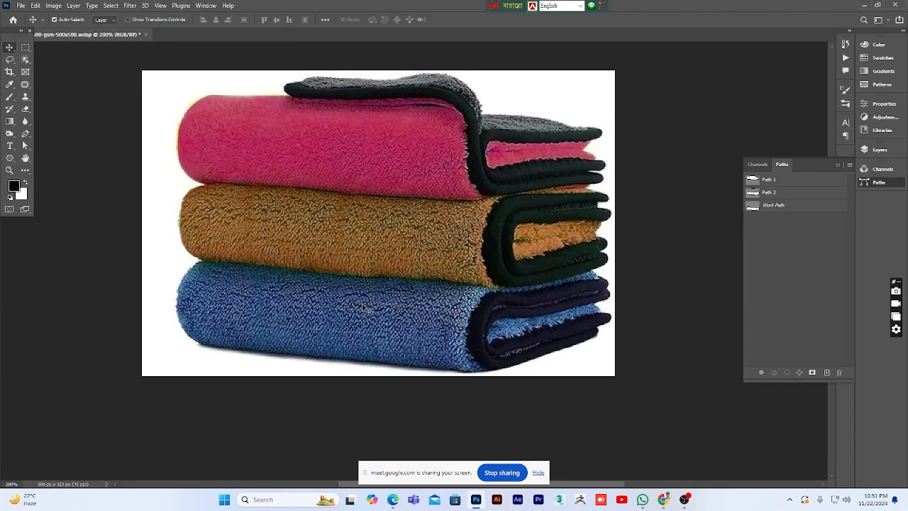
left_click(752, 205, "ctrl")
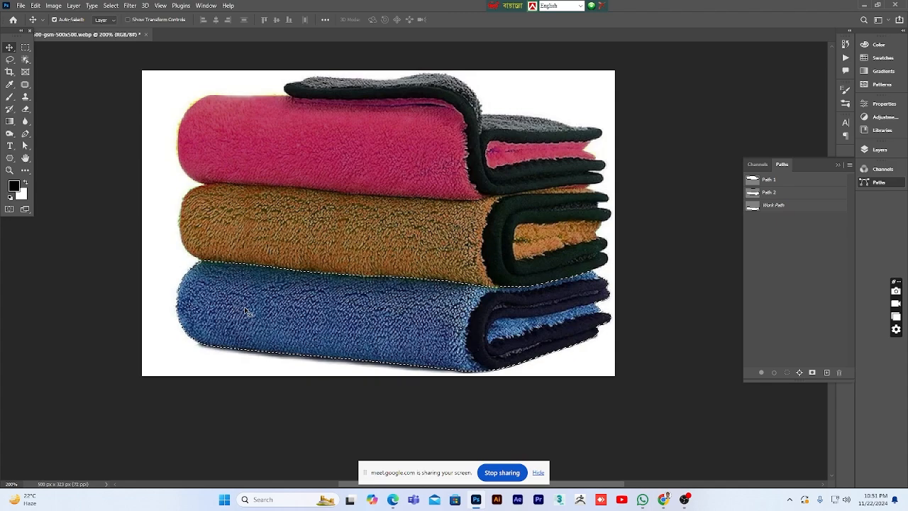
Recolour the selected bottom towel with Hue/Saturation at Hue +22, Saturation +46 and Lightness -8, and clear the selection
left_click(54, 5)
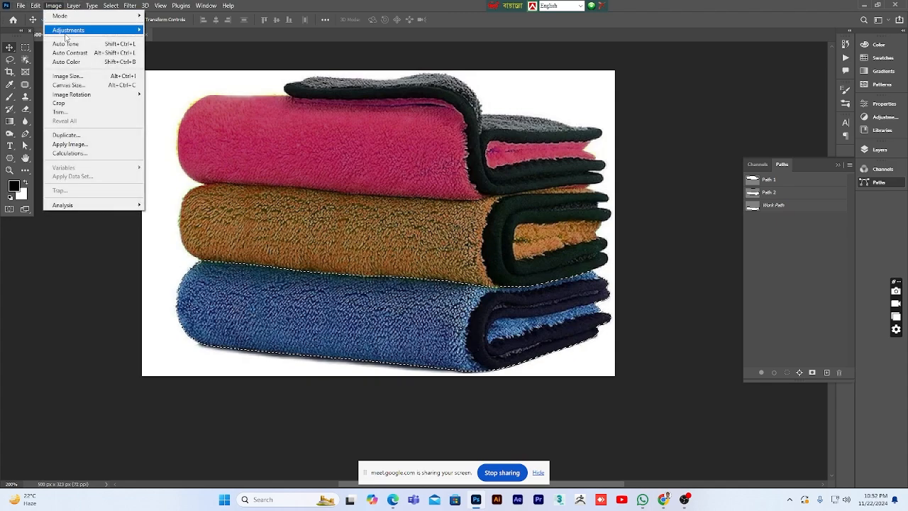
mouse_move(67, 31)
left_click(177, 79)
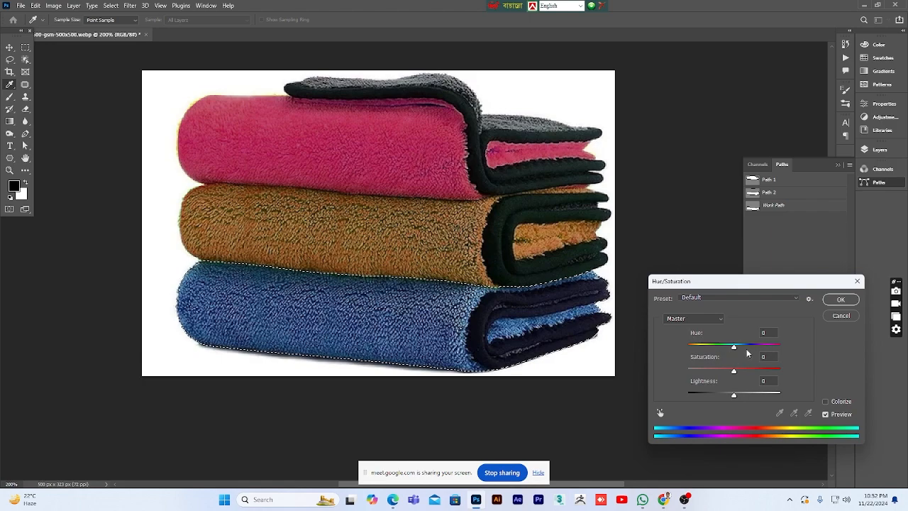
left_click_drag(733, 346, 730, 393)
left_click(735, 394)
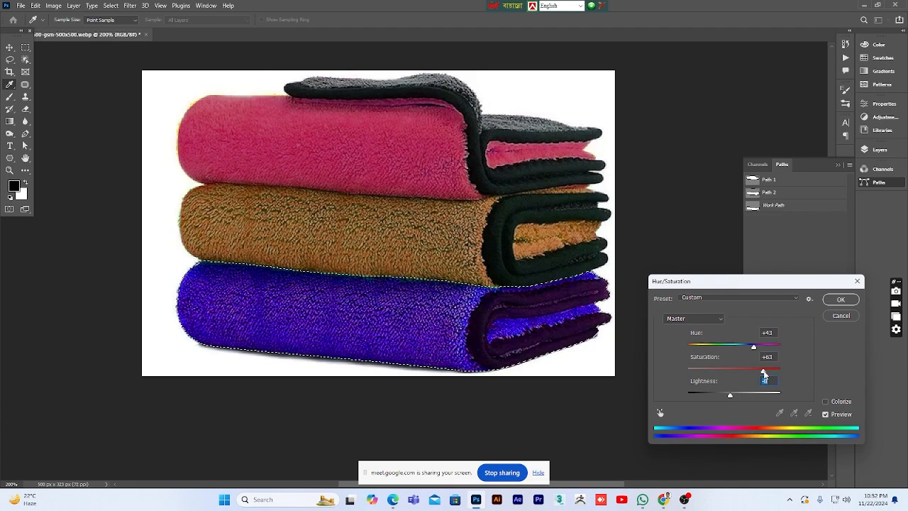
left_click_drag(763, 371, 745, 347)
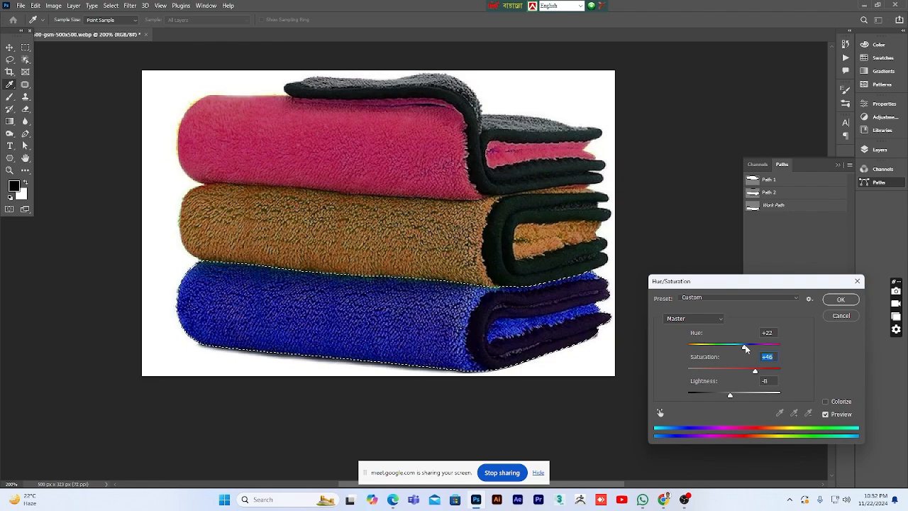
left_click(840, 299)
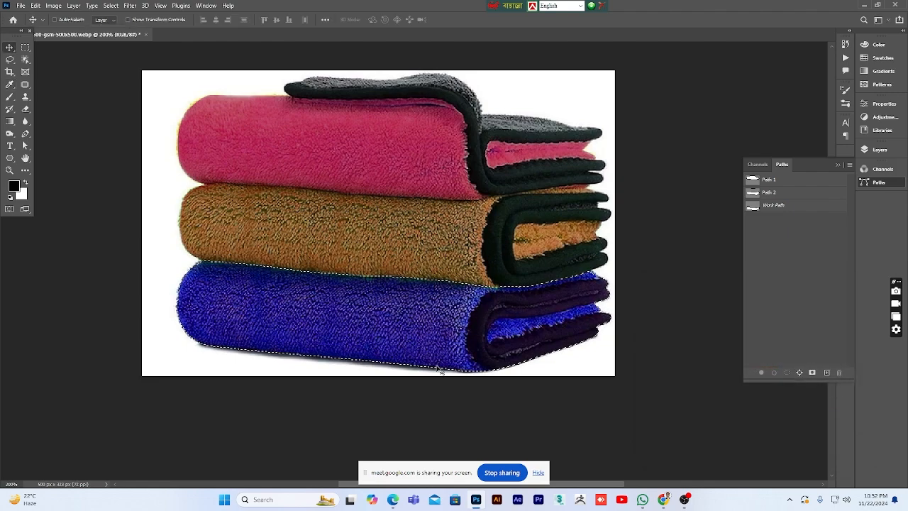
key("ctrl+d")
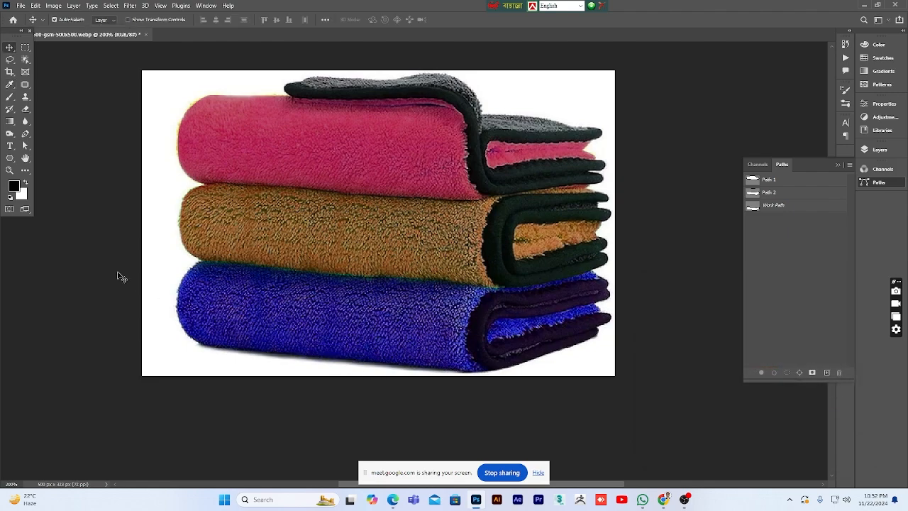
Examine the recoloured towels up close and as a whole, especially the edge between the middle and bottom towels
left_click(9, 170)
left_click(401, 294, "alt")
left_click(371, 298, "alt")
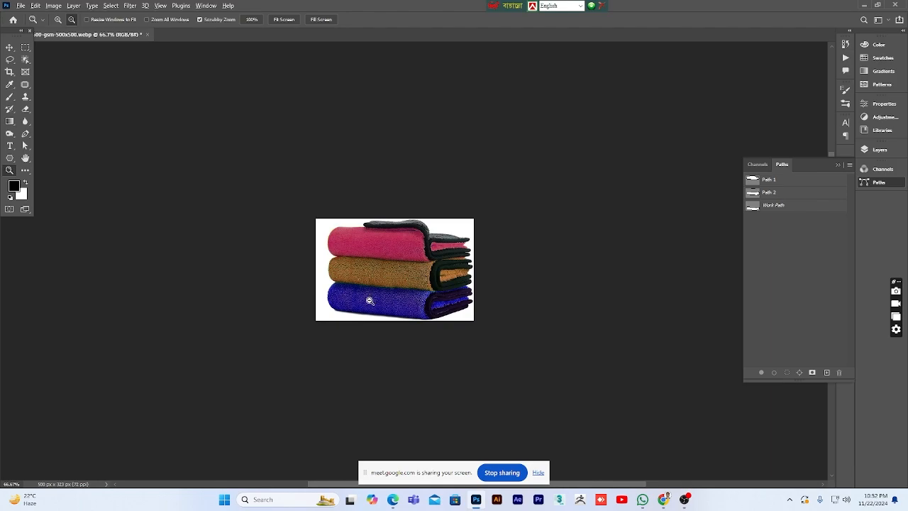
left_click(370, 300)
left_click(369, 300)
left_click(369, 300)
left_click(370, 301)
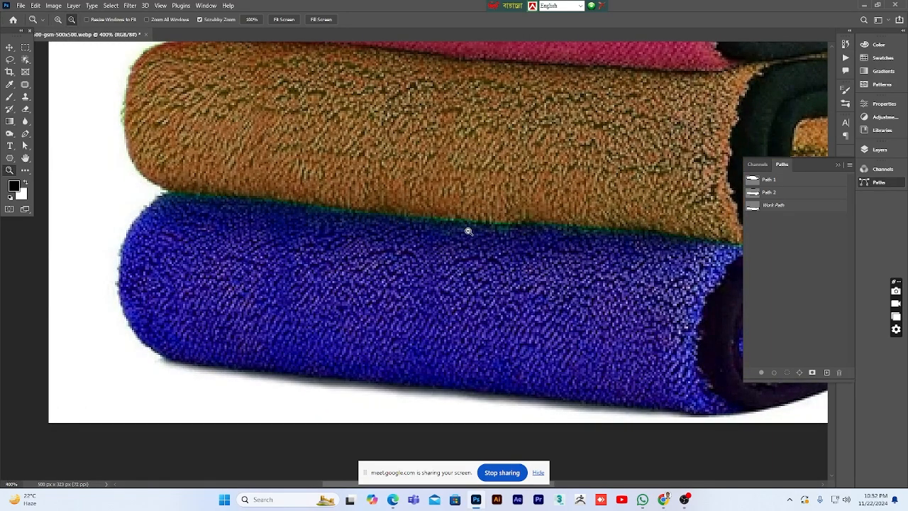
left_click(641, 236, "alt")
left_click(641, 236, "alt")
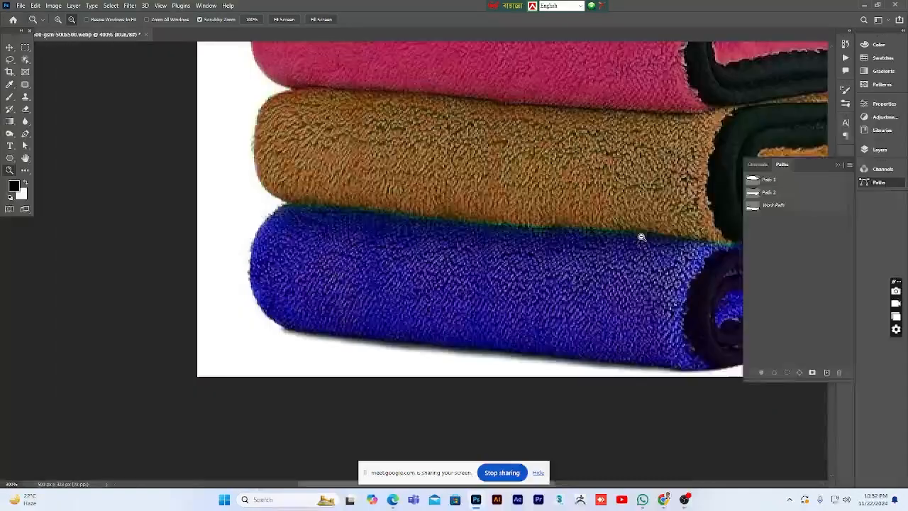
left_click(640, 236, "alt")
left_click(640, 236, "alt")
left_click(640, 236, "alt")
left_click(670, 238)
left_click(670, 238)
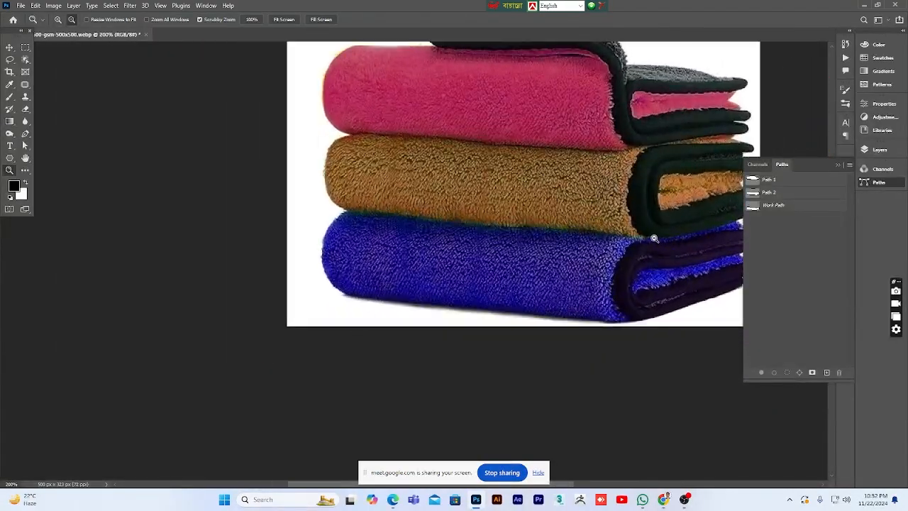
left_click(652, 239, "alt")
left_click(656, 241, "alt")
left_click(24, 158)
left_click_drag(597, 244, 456, 287)
left_click(10, 170)
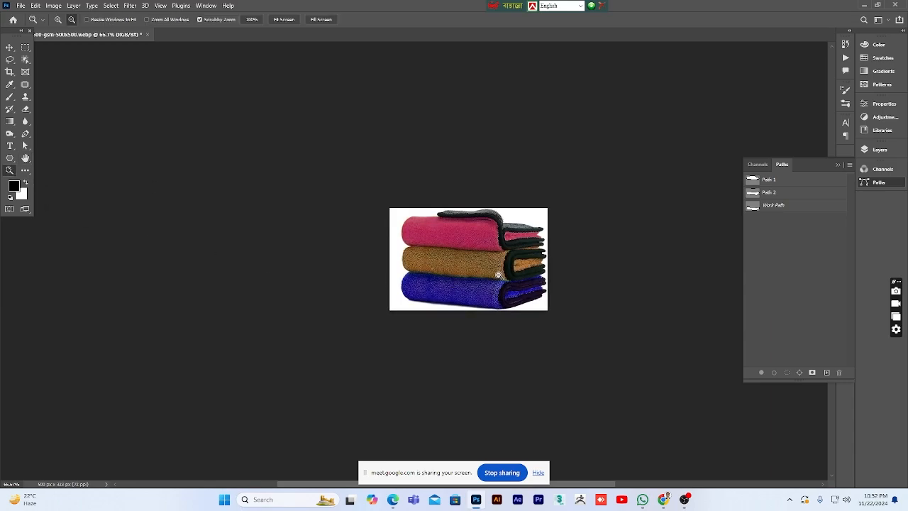
left_click(497, 273)
left_click(481, 265)
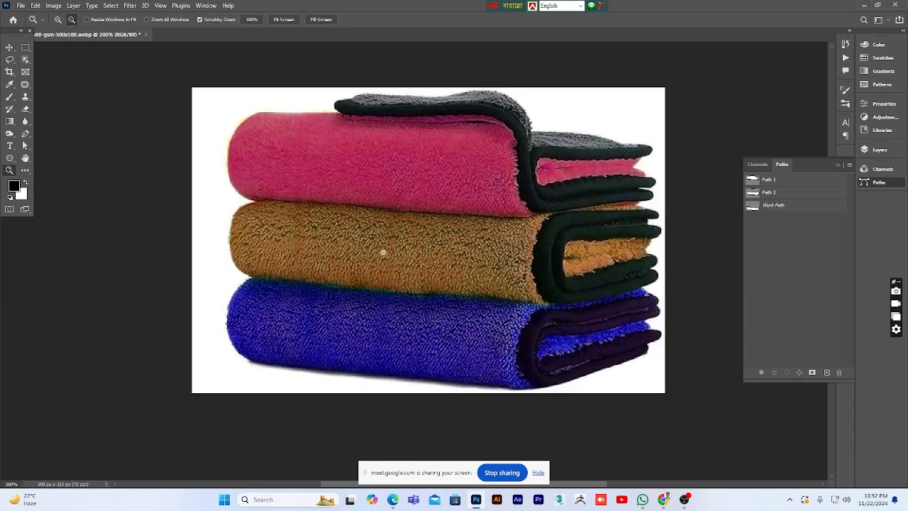
left_click(469, 254, "alt")
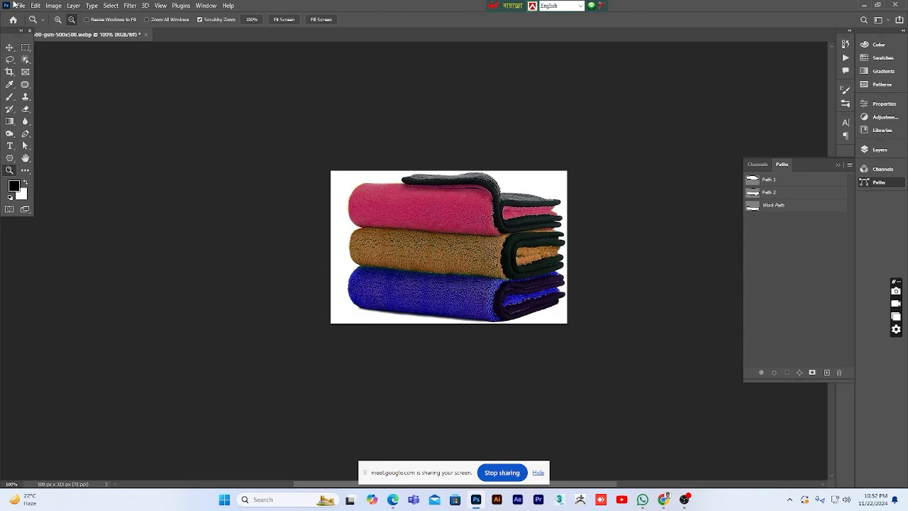
Save the recoloured image to the Desktop as a JPEG named microfiber-600-gsm-500x500, accepting the JPEG options
left_click(20, 5)
left_click(41, 122)
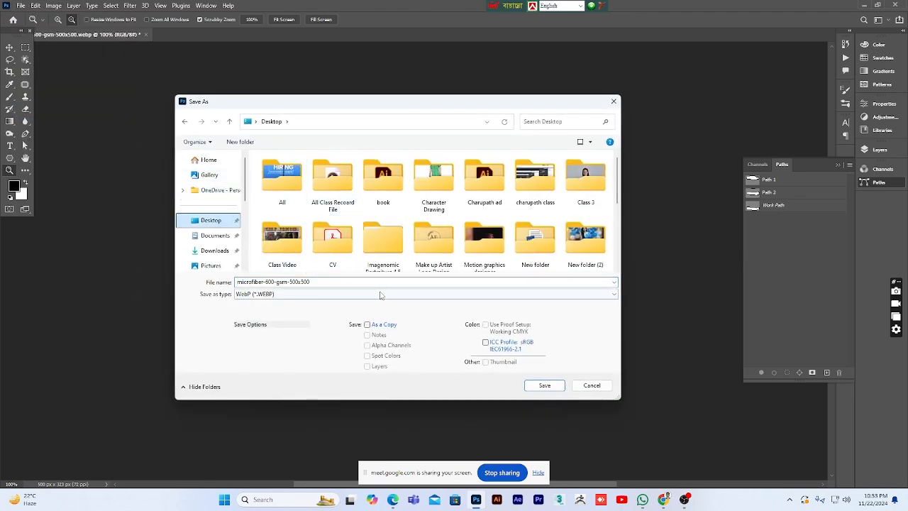
left_click(532, 294)
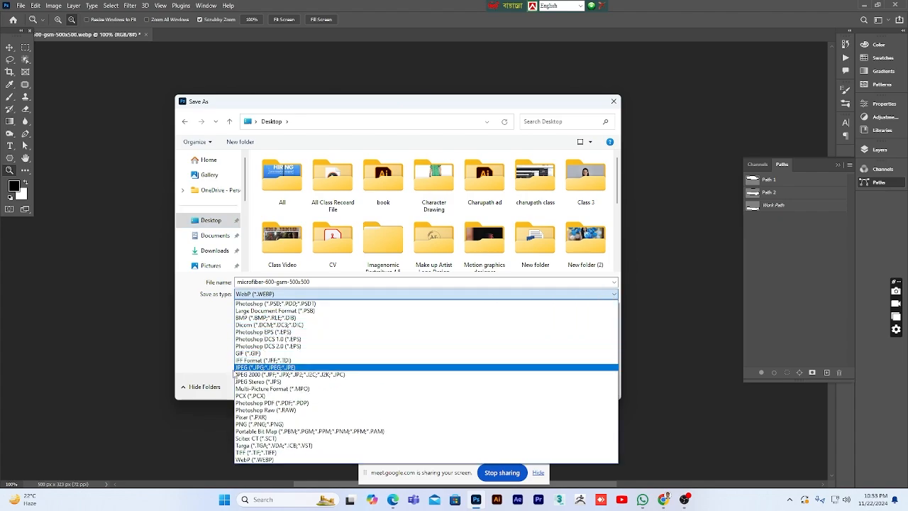
left_click(253, 368)
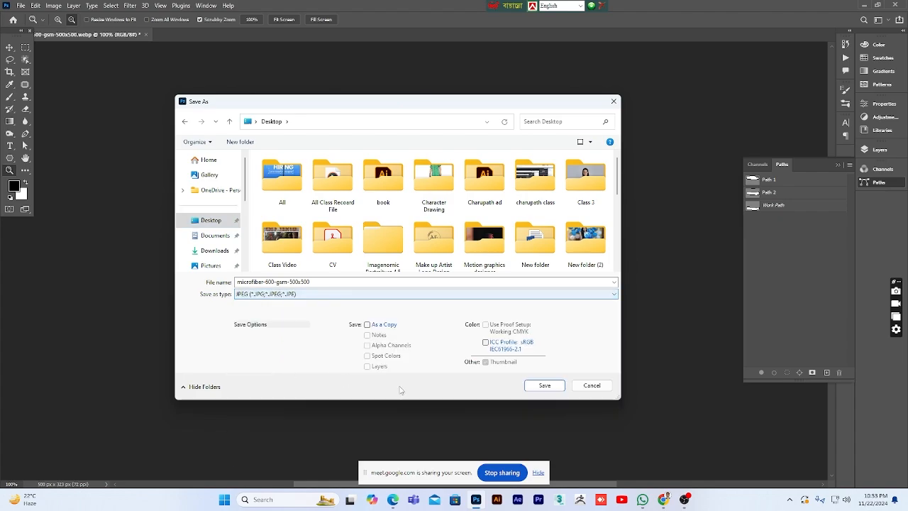
left_click(546, 381)
left_click(506, 122)
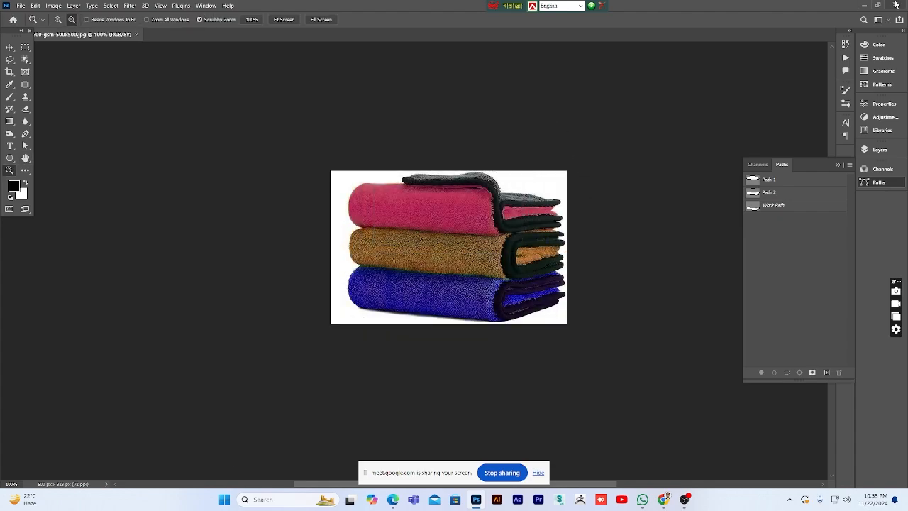
Switch to the desktop, open the original microfiber-600-gsm-500x500.webp in the image viewer, and move its window clear of the desktop files
left_click(866, 5)
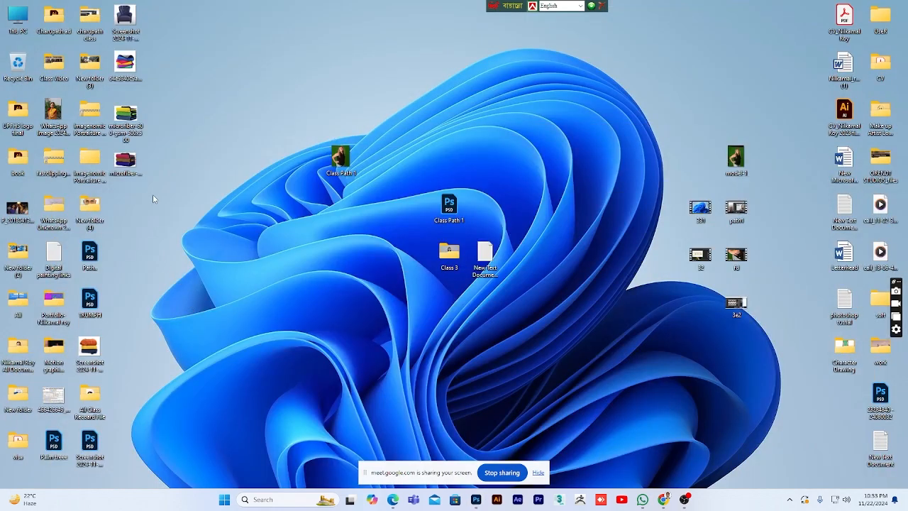
double_click(125, 112)
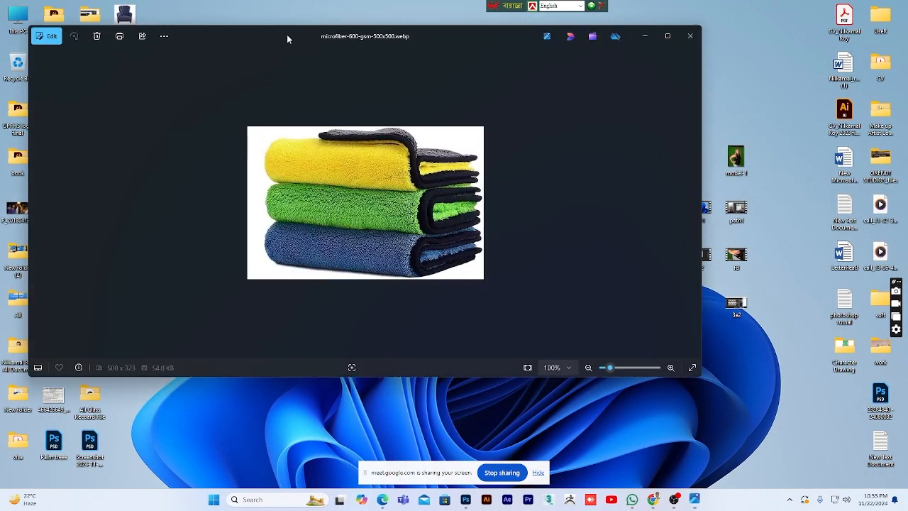
left_click_drag(280, 33, 540, 67)
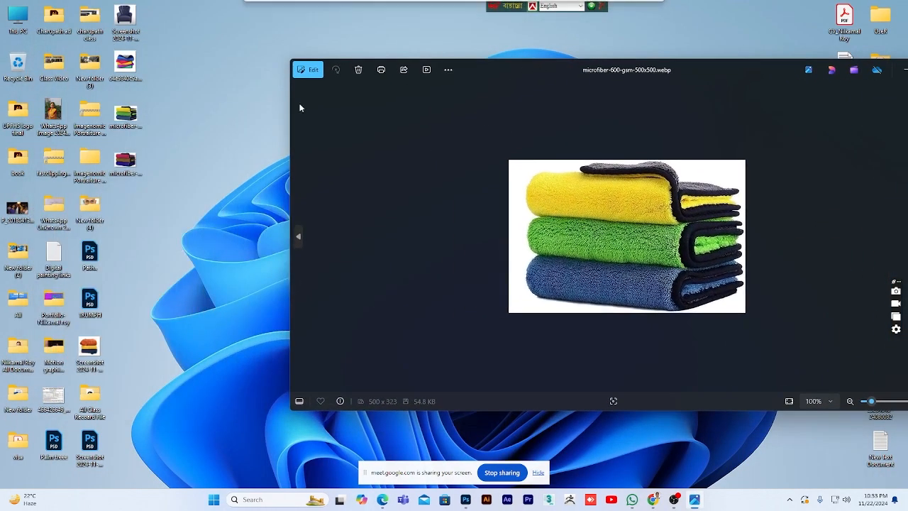
Open the recoloured towel image from the desktop and place its viewer window beside the original for comparison
double_click(125, 159)
left_click_drag(478, 82, 314, 68)
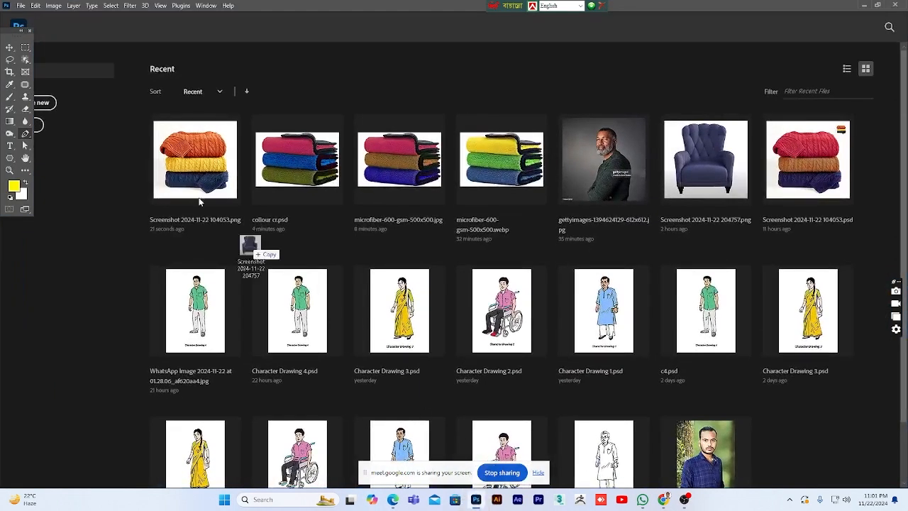
Switch to Photoshop, open the armchair image Screenshot 2024-11-22 204757.png, and select the whole chair with the Object Selection tool
left_click_drag(248, 245, 43, 98)
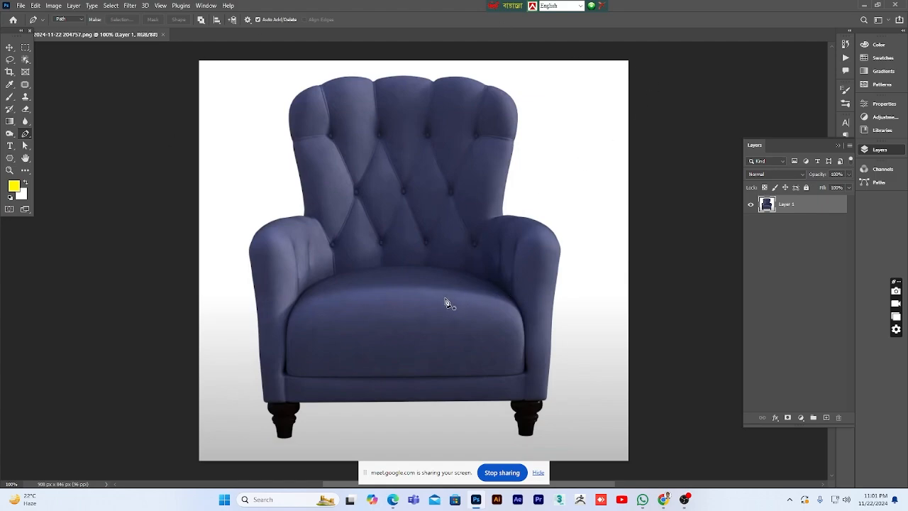
left_click(24, 60)
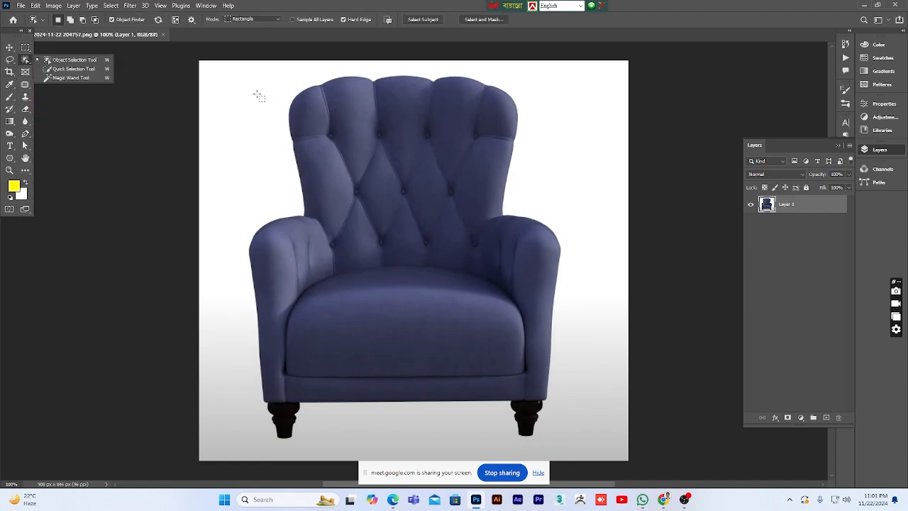
left_click_drag(233, 69, 591, 448)
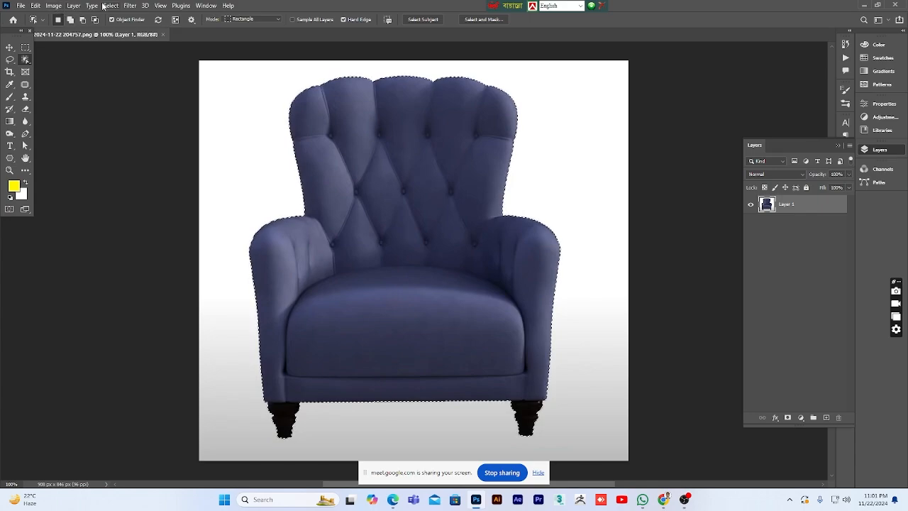
Cut the selected armchair onto a new layer of its own and hide the background Layer 1
left_click(74, 6)
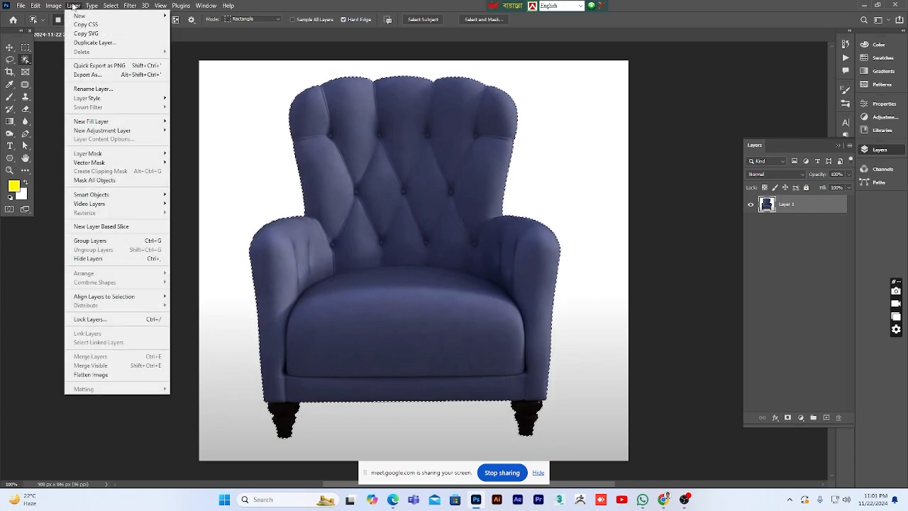
mouse_move(79, 16)
left_click(200, 111)
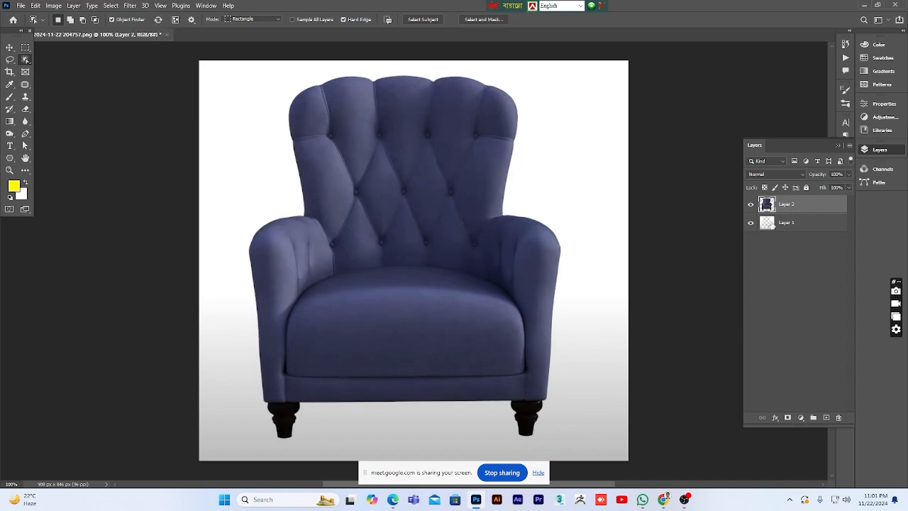
left_click(751, 223)
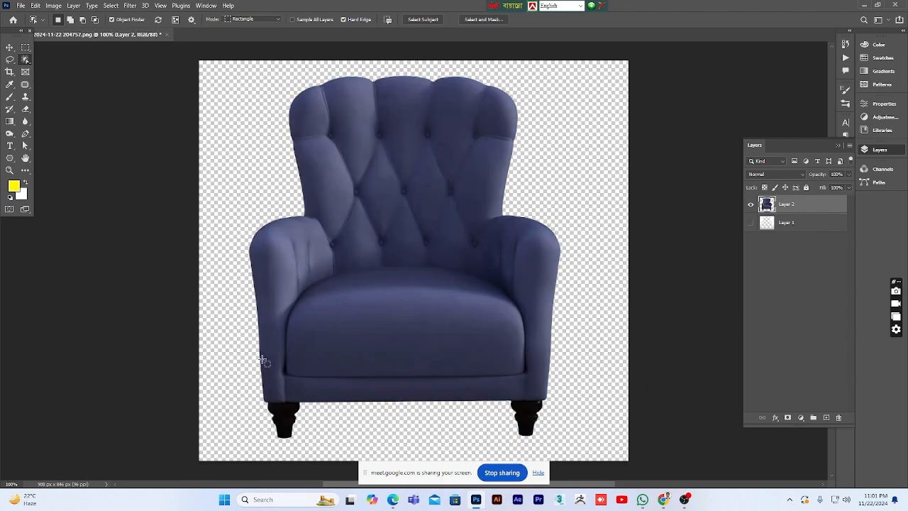
Add a Solid Color fill layer in yellow #fff600 above the armchair layer
left_click(801, 417)
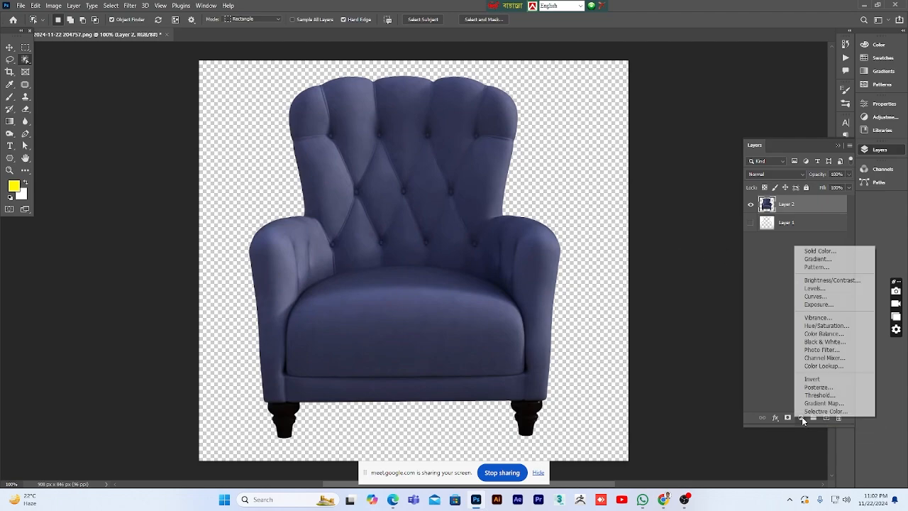
left_click(825, 249)
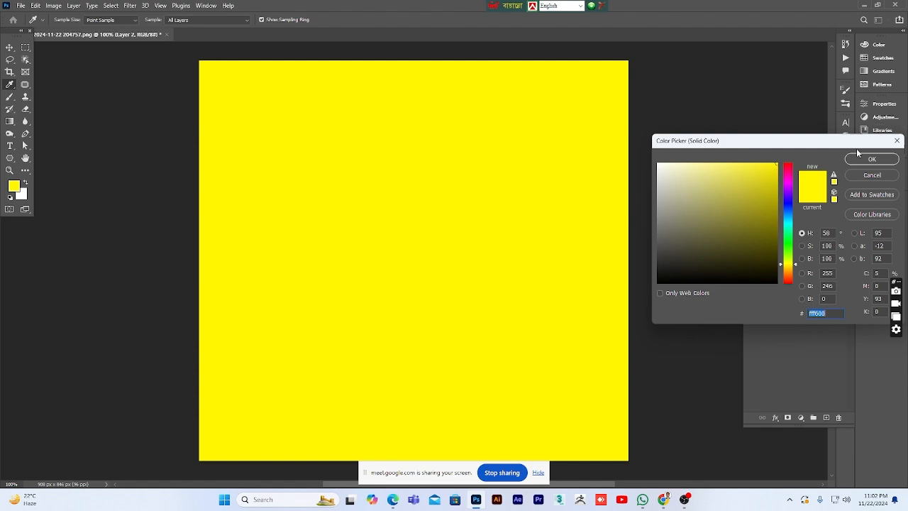
left_click(870, 161)
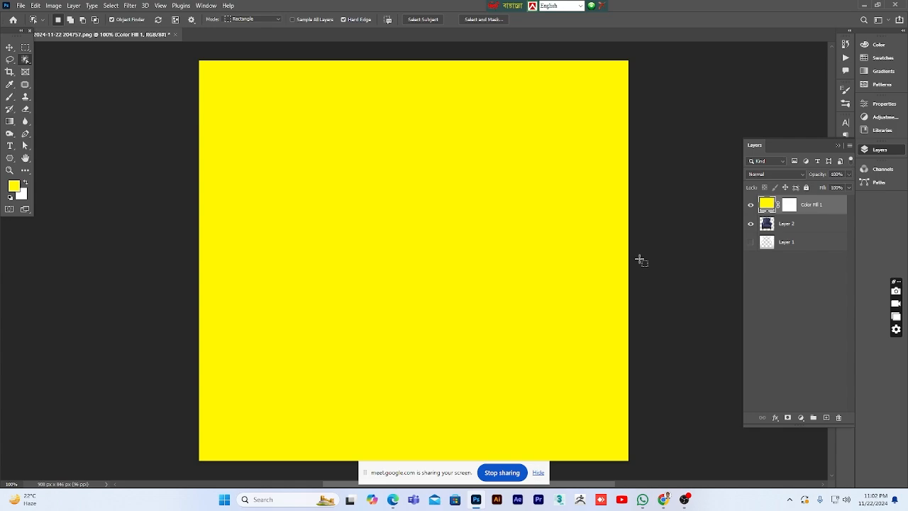
Set the yellow fill layer's blend mode to Color and clip it to the armchair layer
left_click(803, 174)
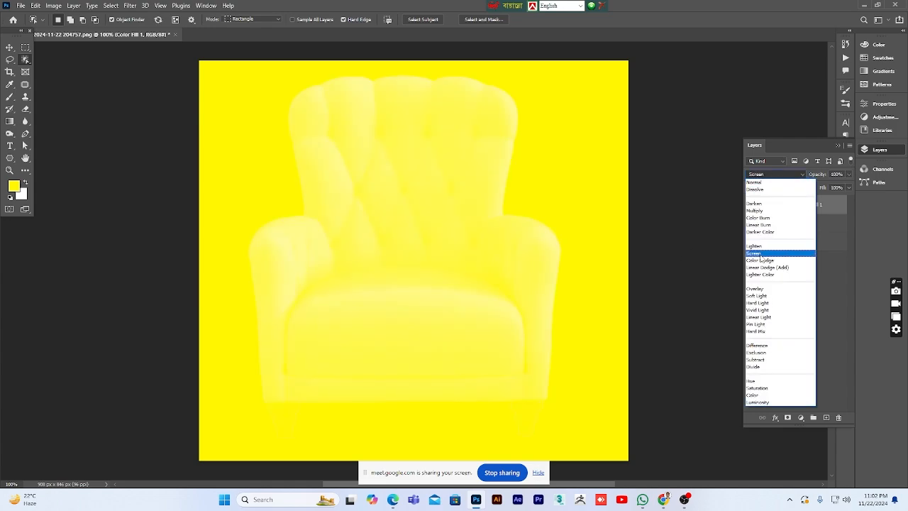
left_click(757, 397)
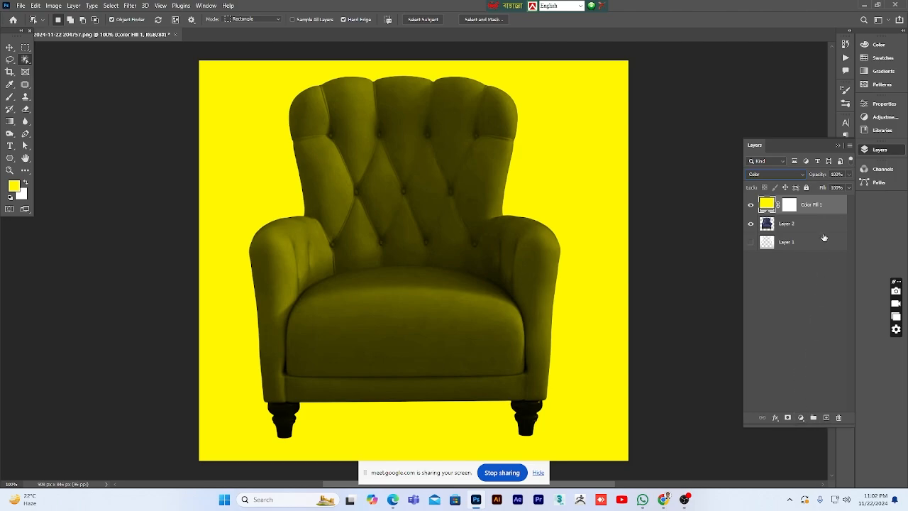
right_click(817, 204)
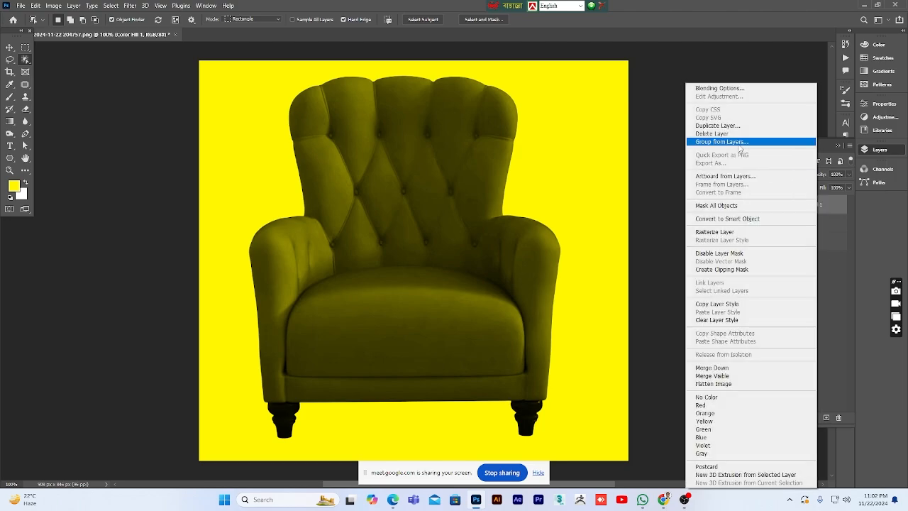
left_click(722, 269)
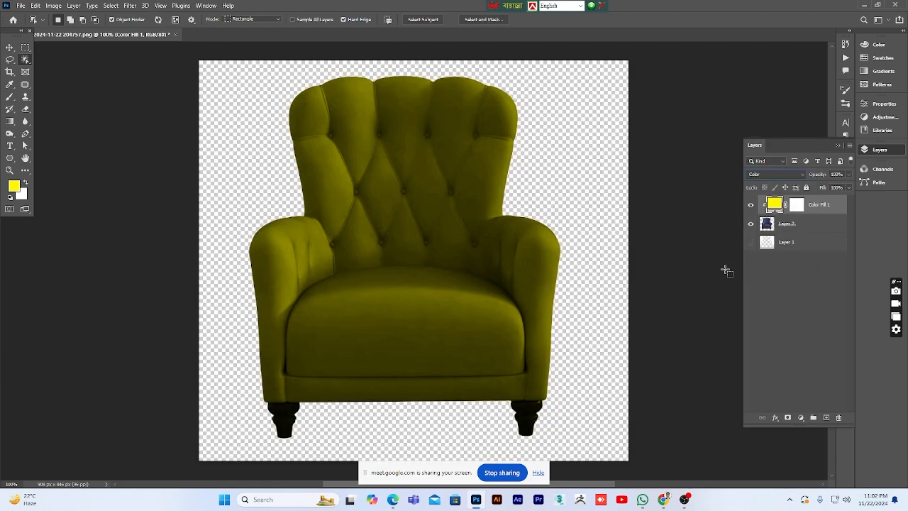
In the fill layer's Blending Options, raise the Underlying Layer black Blend If point to 27, compare with the preview, and apply
double_click(820, 204)
right_click(815, 211)
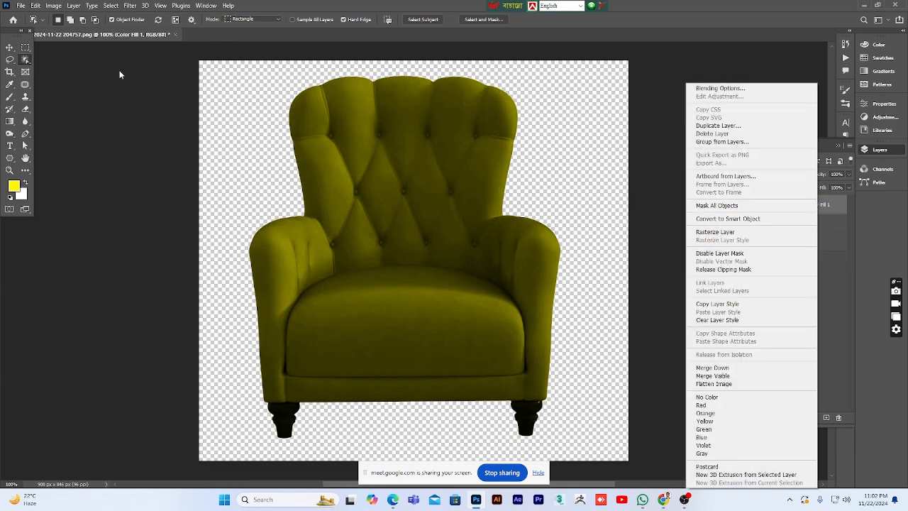
left_click(74, 6)
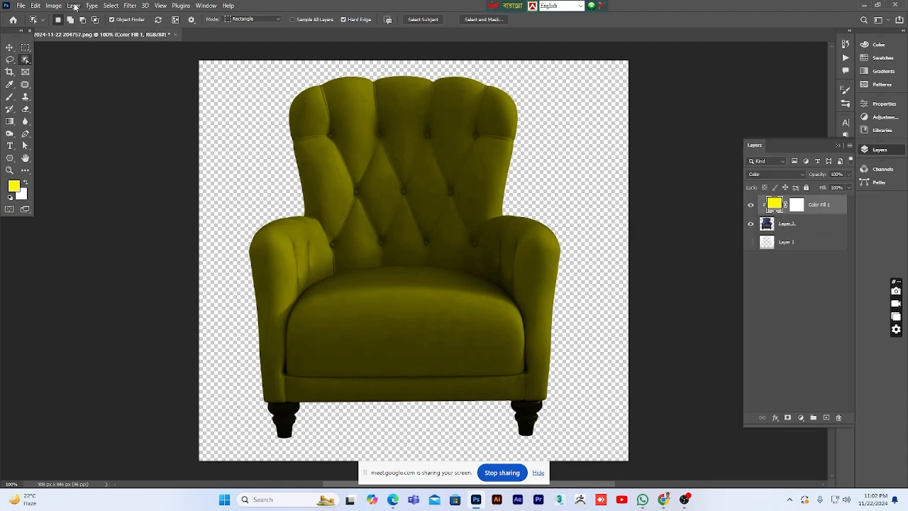
left_click(74, 7)
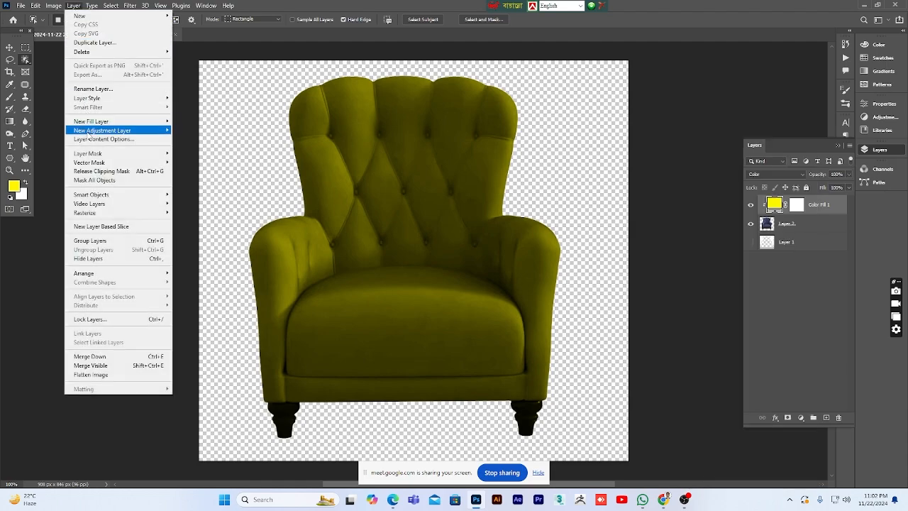
mouse_move(90, 99)
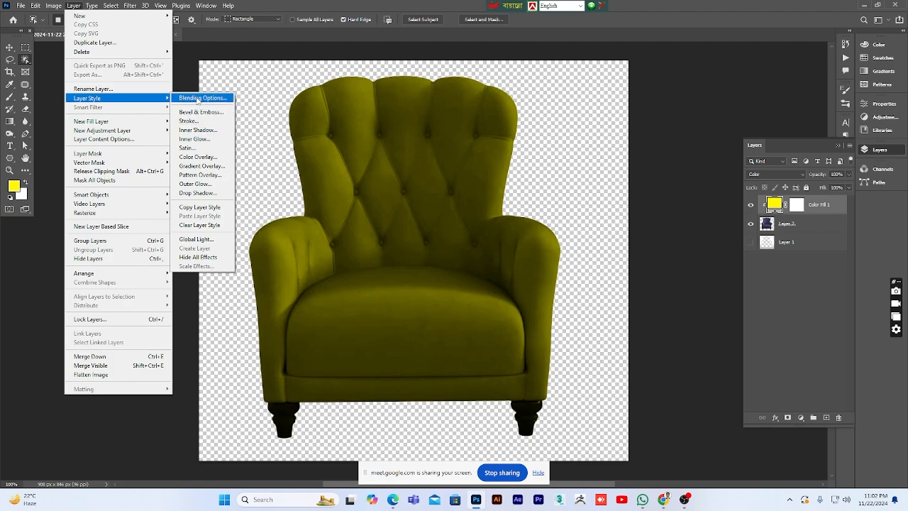
left_click(201, 98)
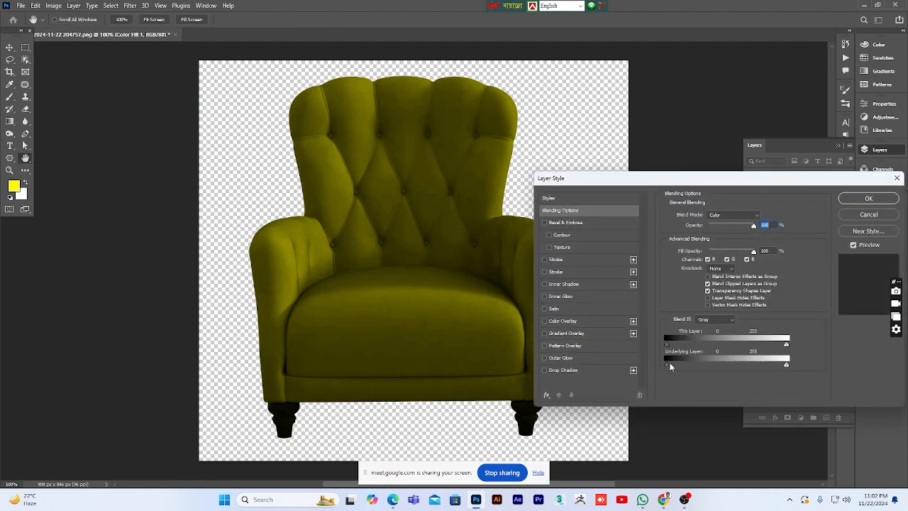
left_click_drag(668, 363, 679, 363)
left_click(853, 245)
left_click(854, 245)
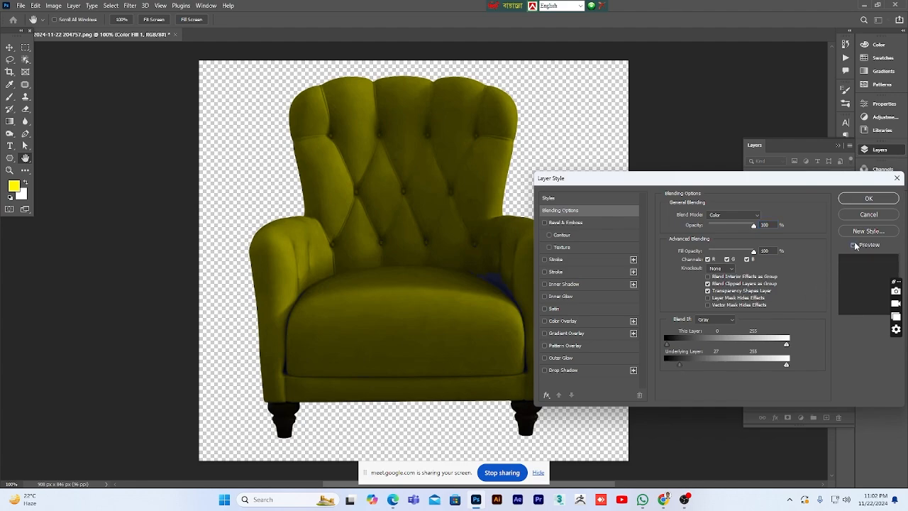
left_click(868, 200)
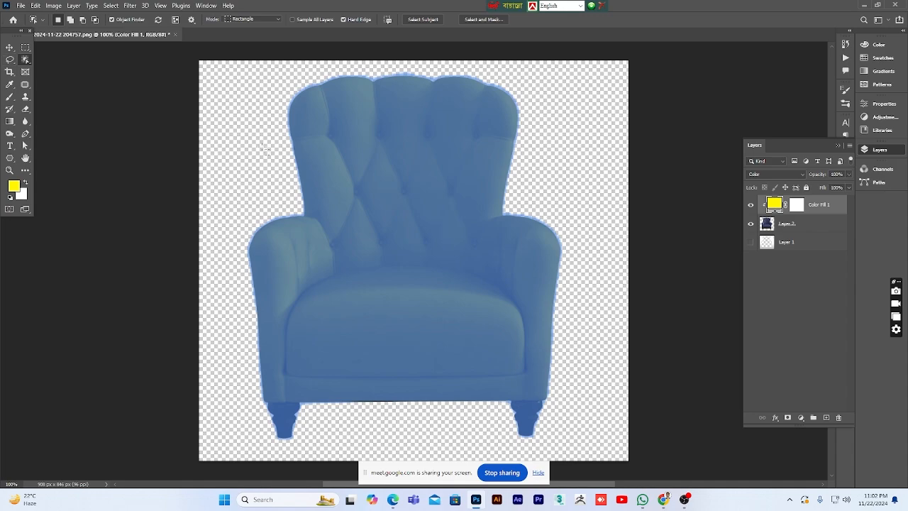
Select the yellow fill layer together with the armchair Layer 2 and merge them into one layer
left_click(10, 48)
left_click(586, 213)
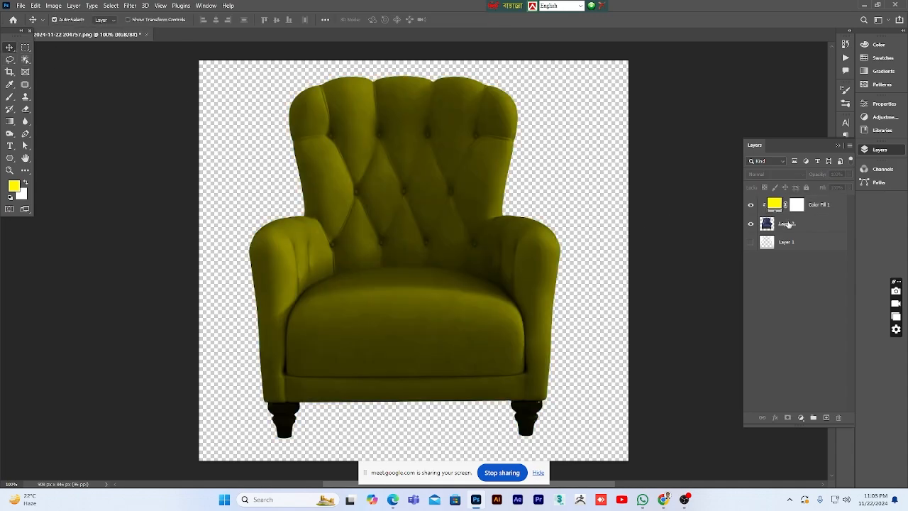
left_click(821, 205)
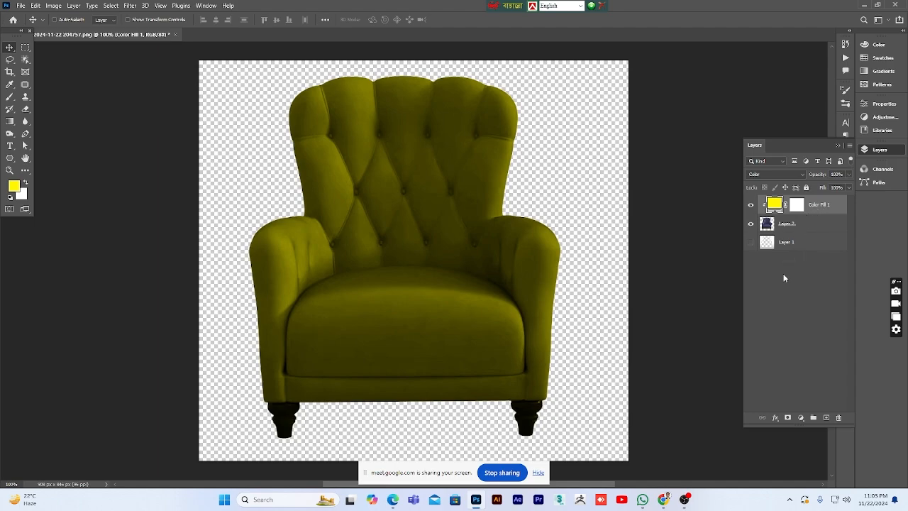
left_click(805, 229)
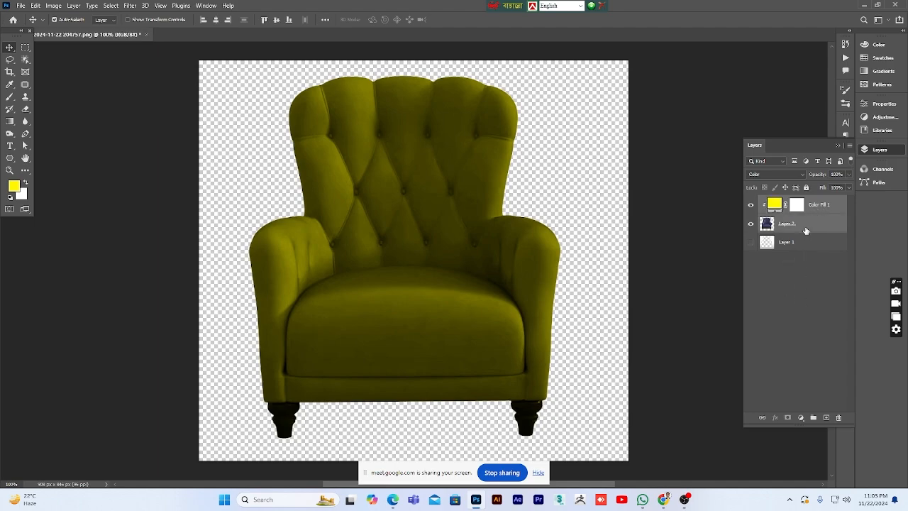
key("ctrl+e")
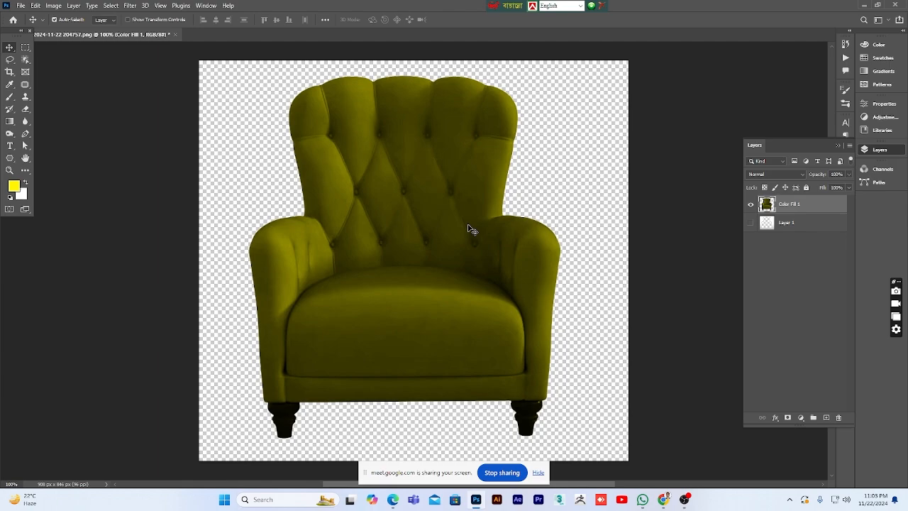
Brighten the merged armchair with Curves, raising the RGB curve at input 108 to output 170
key("ctrl+m")
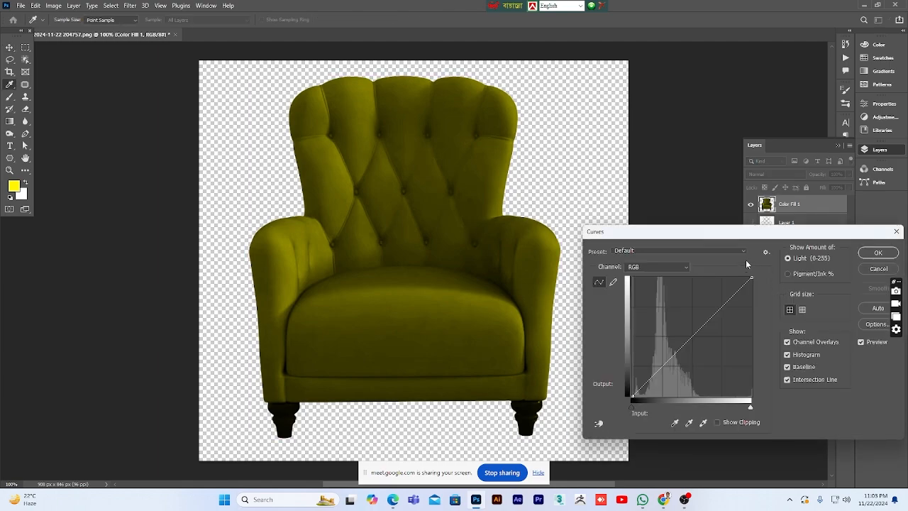
left_click_drag(694, 332, 682, 318)
left_click_drag(772, 237, 704, 237)
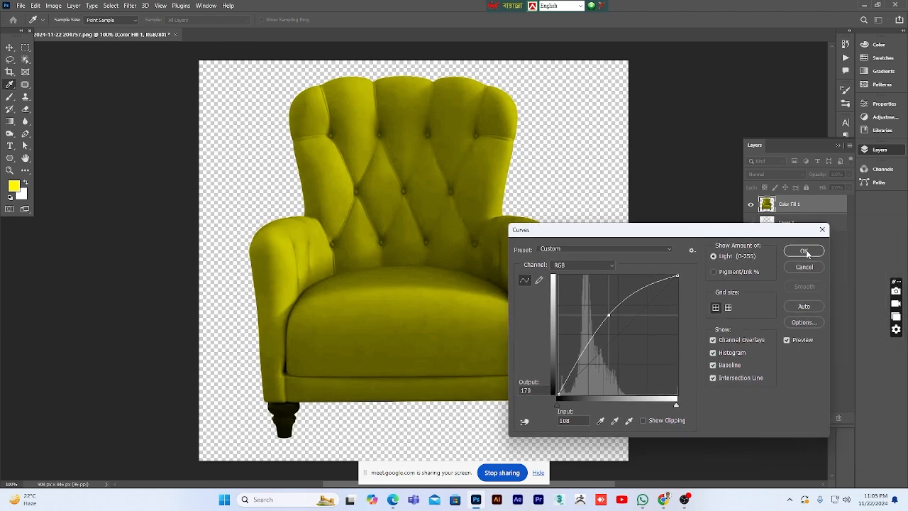
left_click(809, 254)
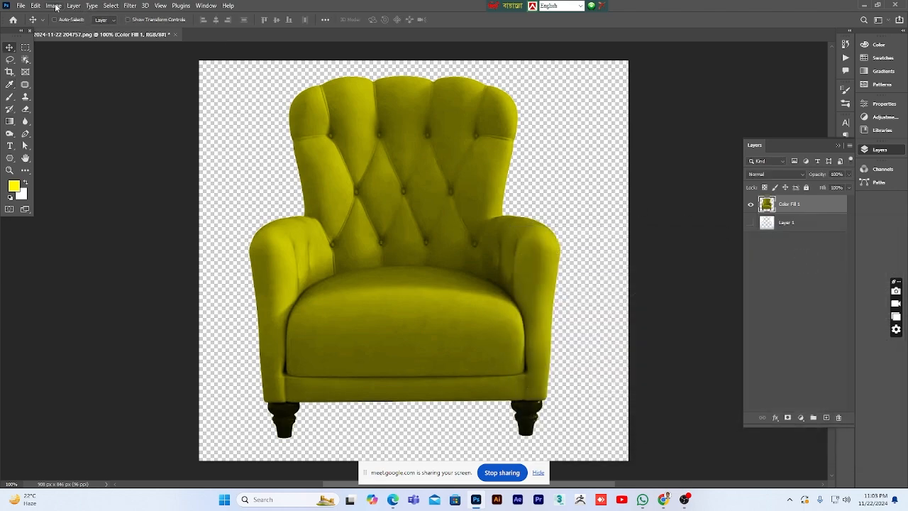
Adjust the armchair with Levels, using input levels 4, 1.2 and 211 and output levels 23 and 255
key("ctrl+l")
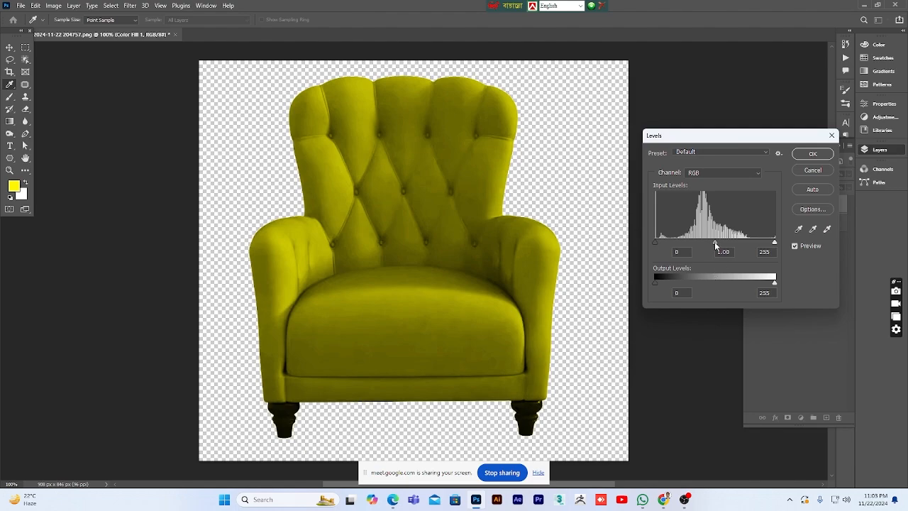
left_click_drag(714, 241, 655, 245)
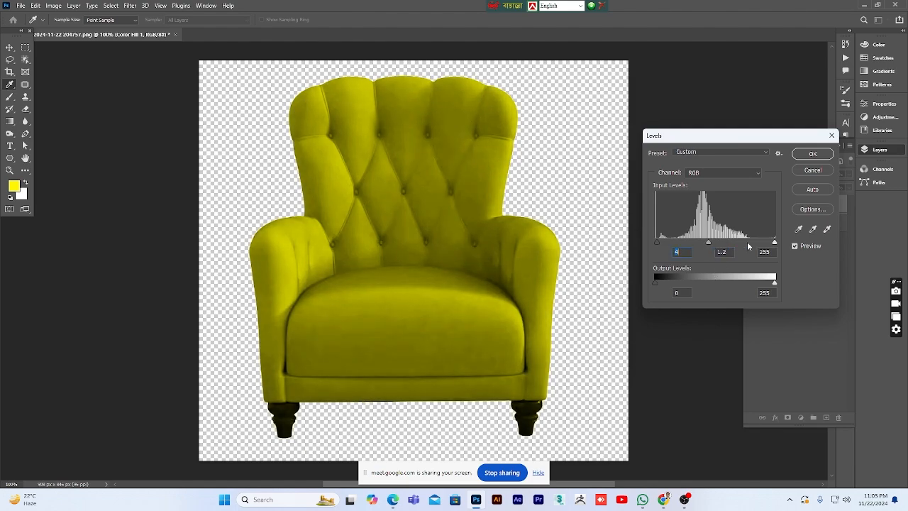
left_click_drag(775, 243, 753, 243)
left_click_drag(656, 282, 665, 281)
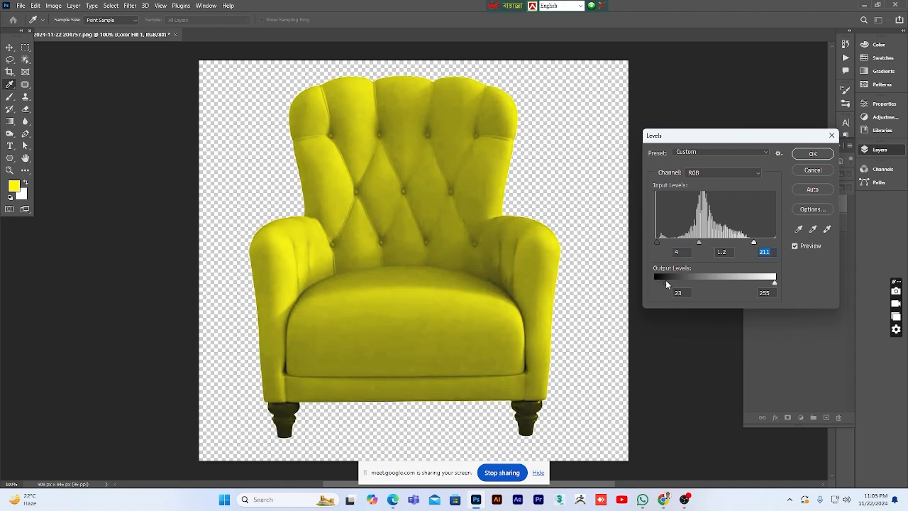
left_click(812, 154)
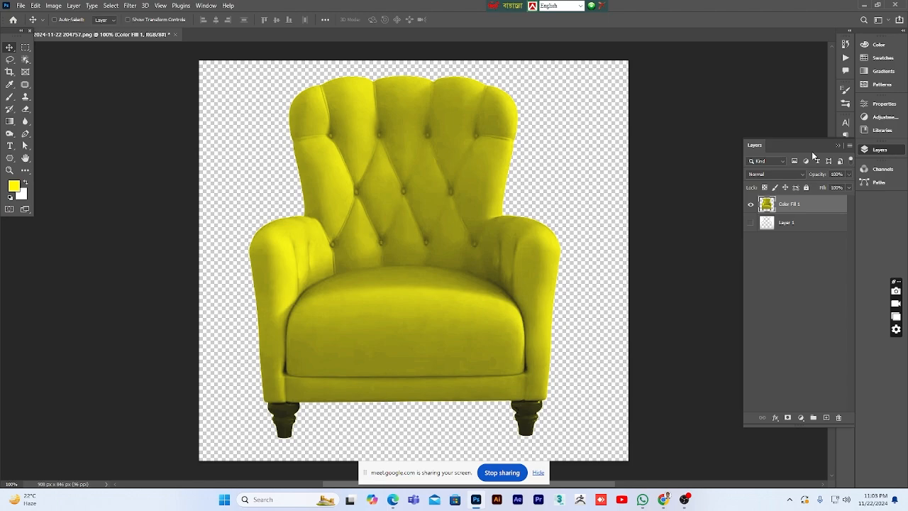
Apply Color Balance to the armchair's midtones with red +24, green +13 and a slight shift towards yellow, and review the result
key("ctrl+b")
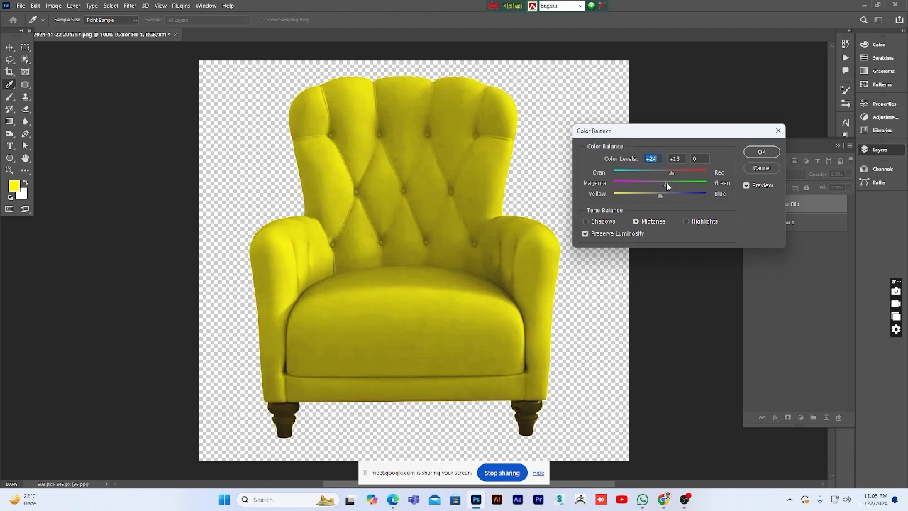
mouse_move(658, 198)
left_mouse_down()
mouse_move(667, 199)
mouse_move(656, 196)
left_mouse_up()
left_click(764, 154)
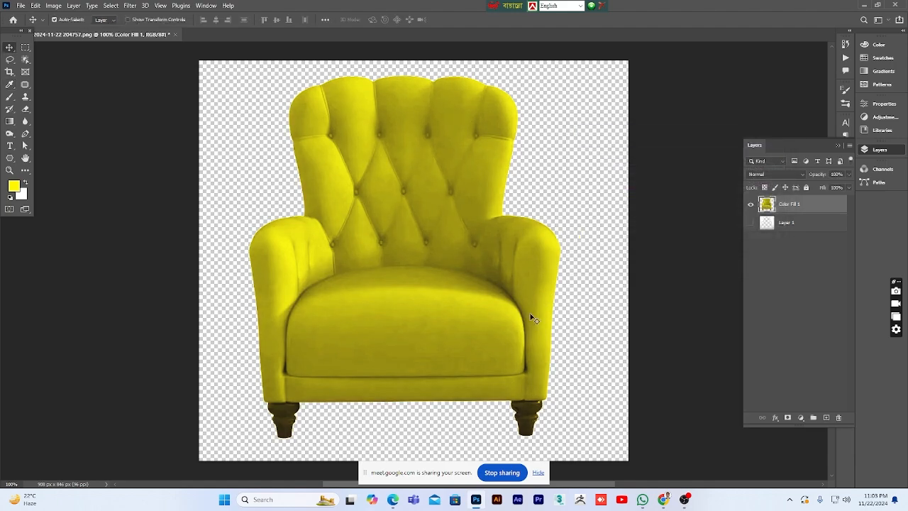
scroll(444, 324, "down", 1)
scroll(447, 323, "up", 2)
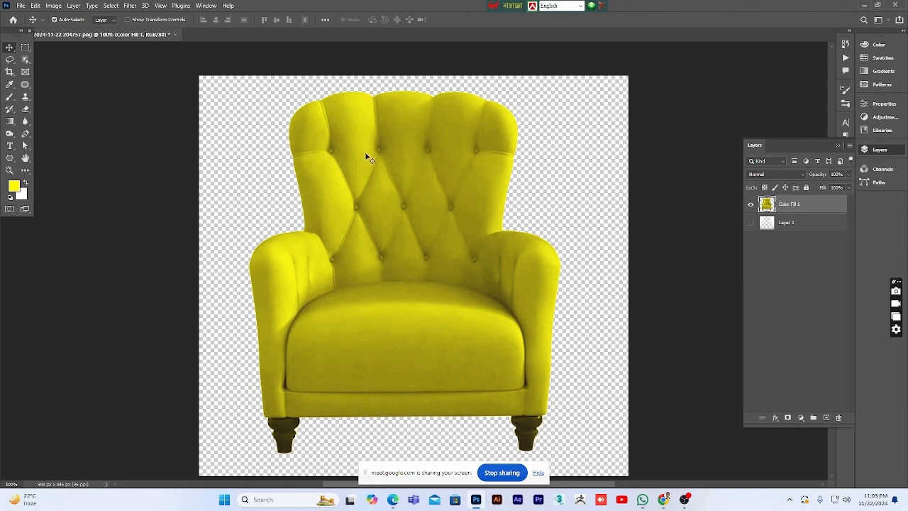
Brighten the merged yellow armchair layer with a Brightness/Contrast adjustment and return to the Move tool
left_click(54, 5)
mouse_move(65, 31)
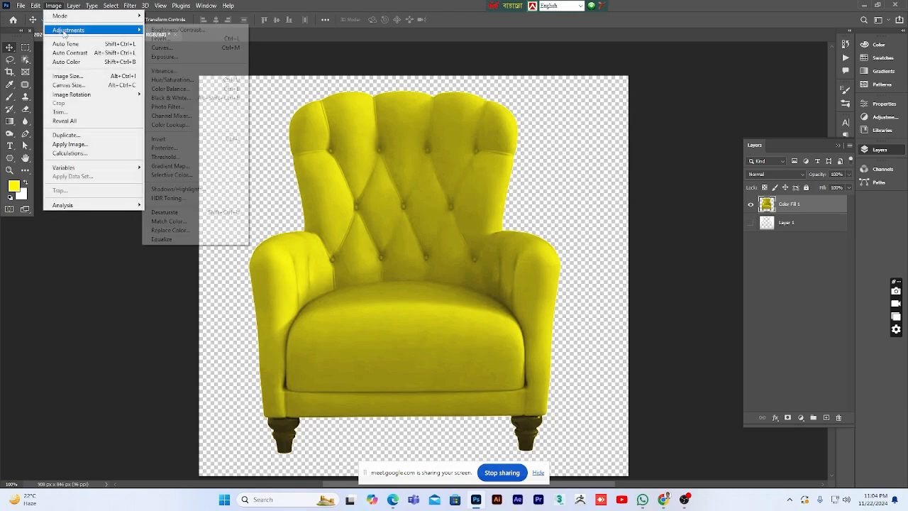
left_click(177, 31)
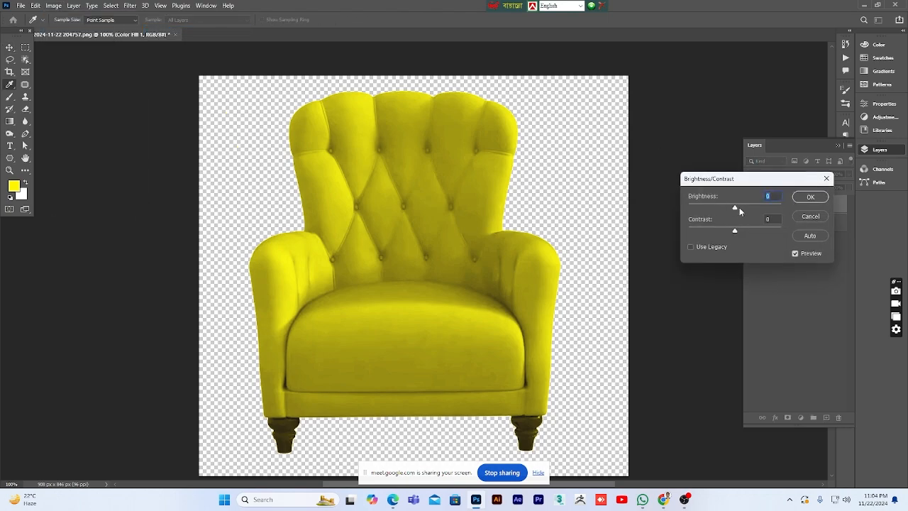
left_click_drag(736, 206, 745, 231)
left_click(811, 198)
key("v")
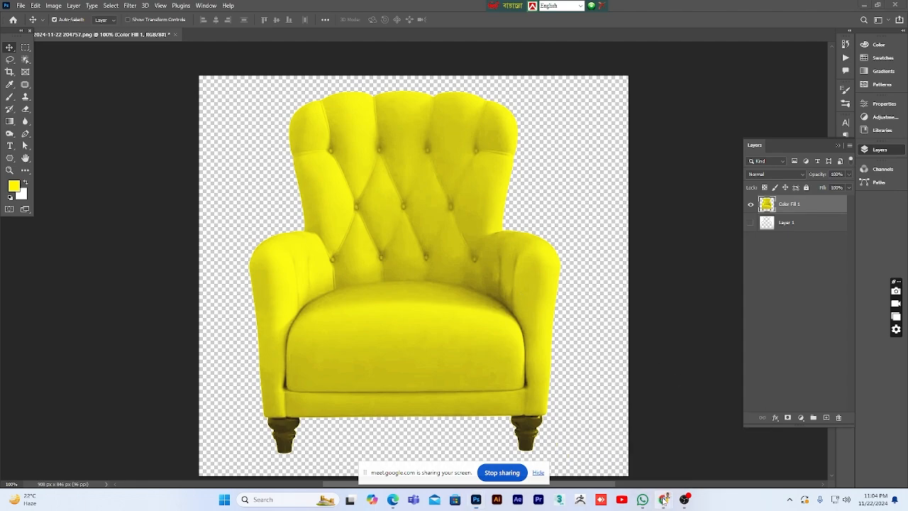
left_click(615, 445)
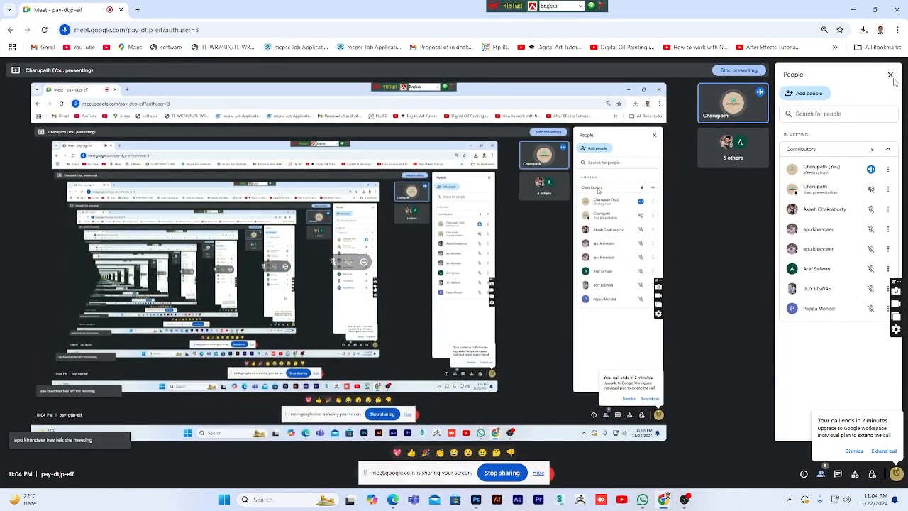
left_click(855, 6)
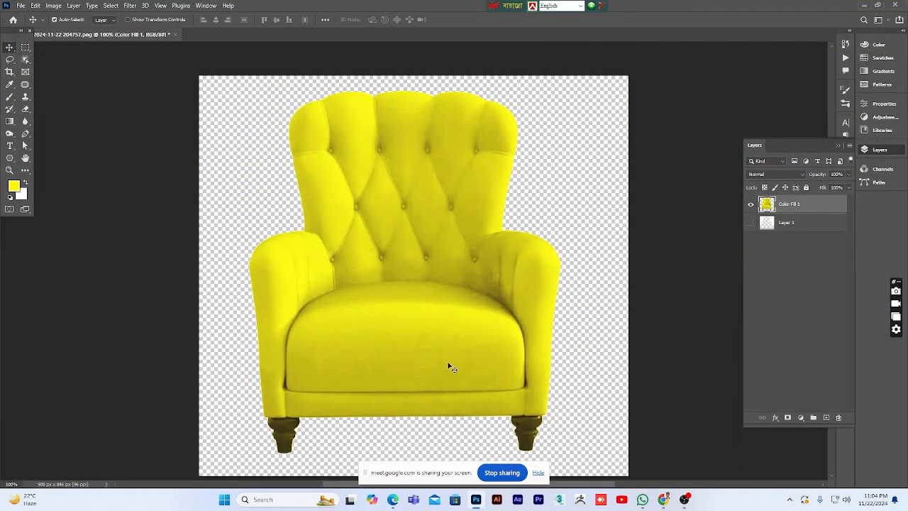
Examine the yellow armchair's upholstery, seat and legs at 100% and at 50% zoom
scroll(513, 429, "down", 2)
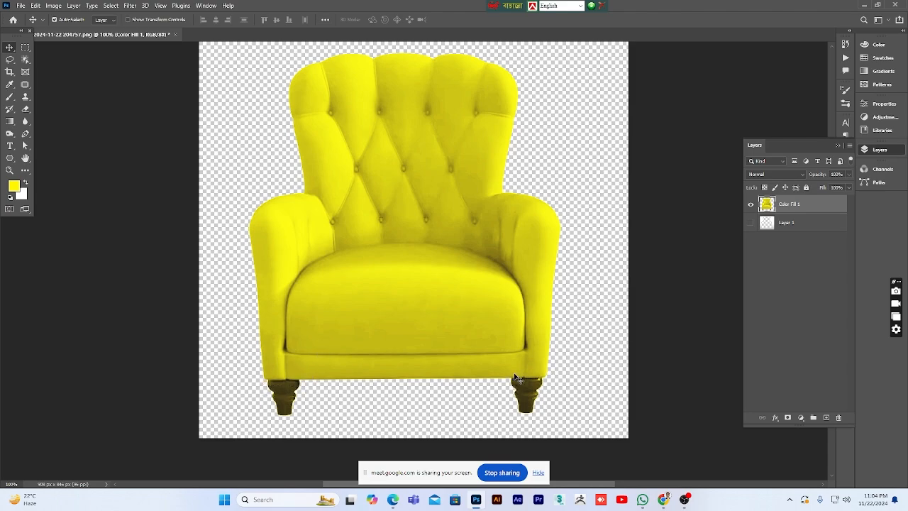
scroll(528, 367, "up", 2)
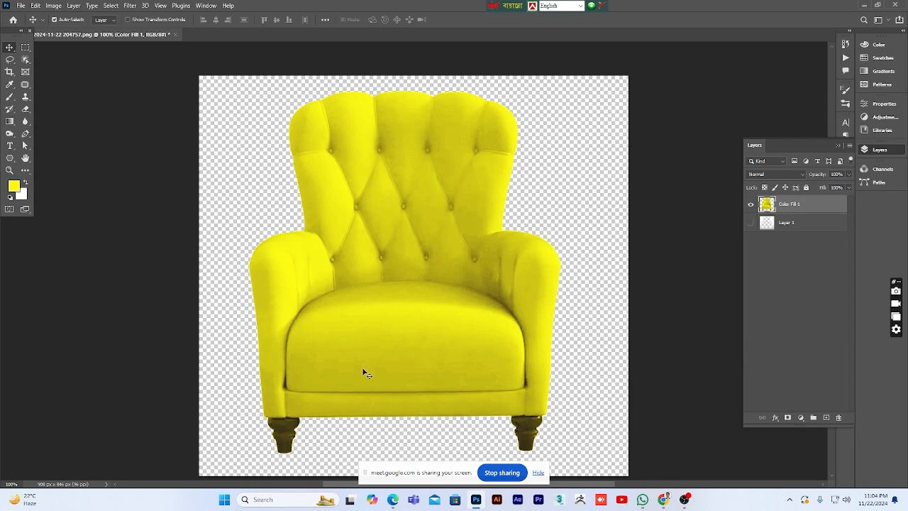
scroll(374, 367, "down", 2)
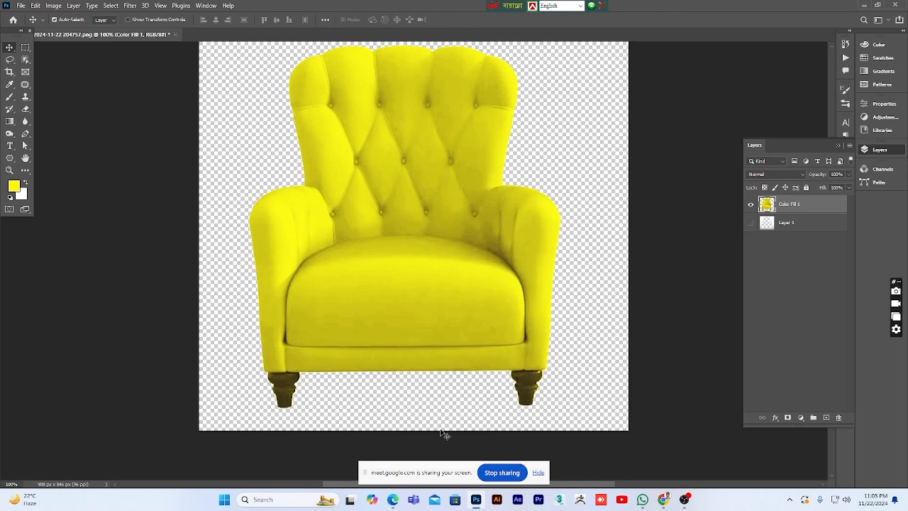
scroll(444, 433, "up", 1)
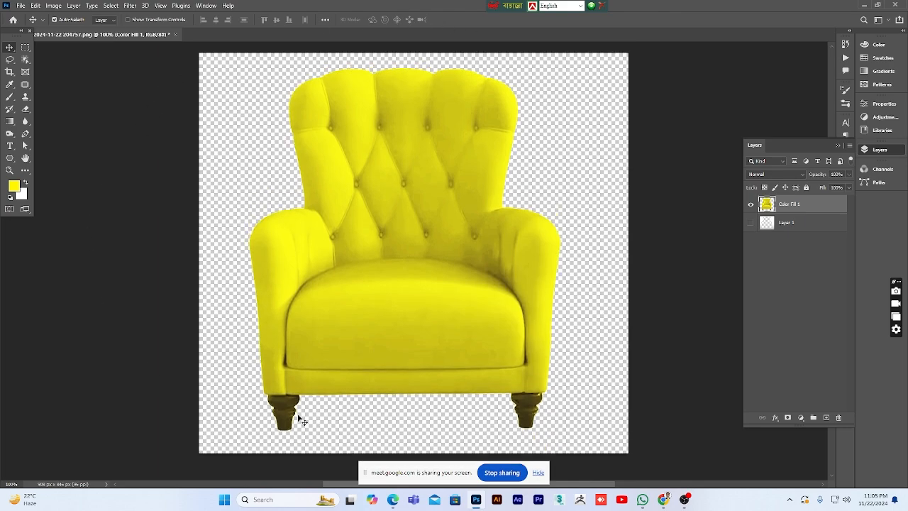
left_click(9, 170)
left_click(384, 234, "alt")
left_click(384, 234, "alt")
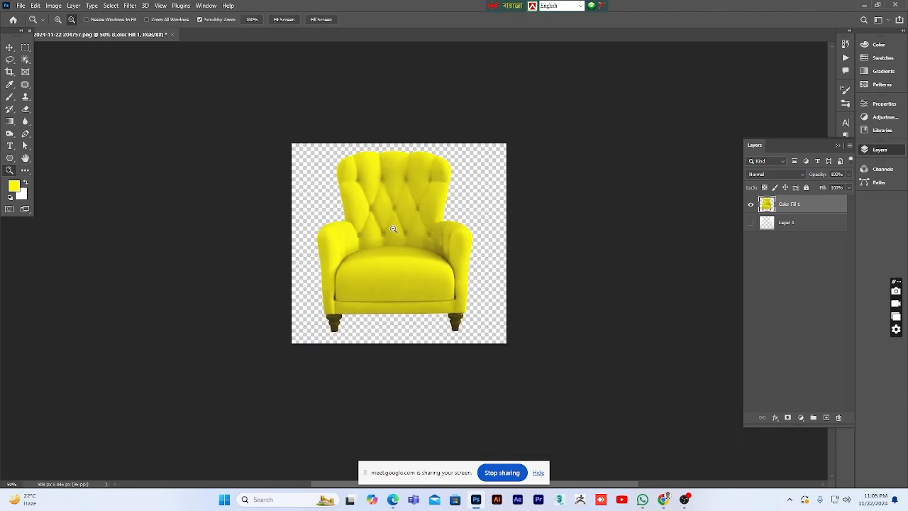
left_click(392, 229)
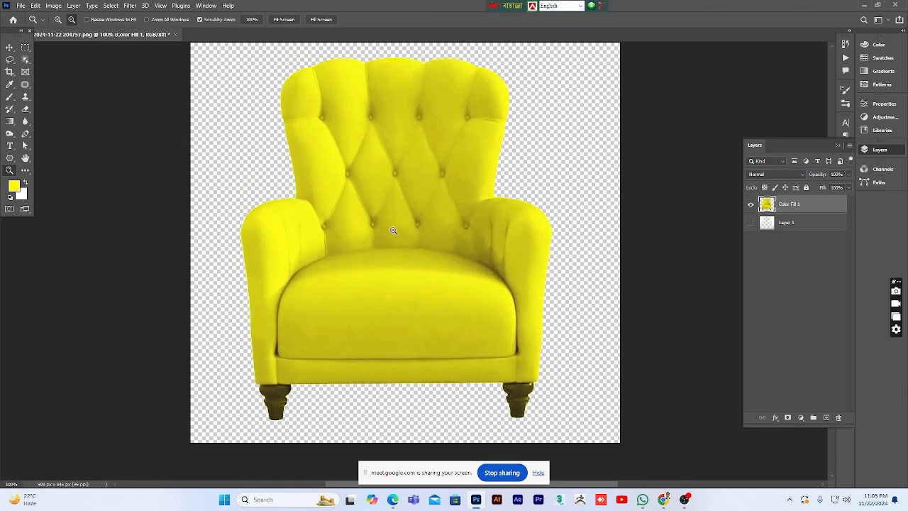